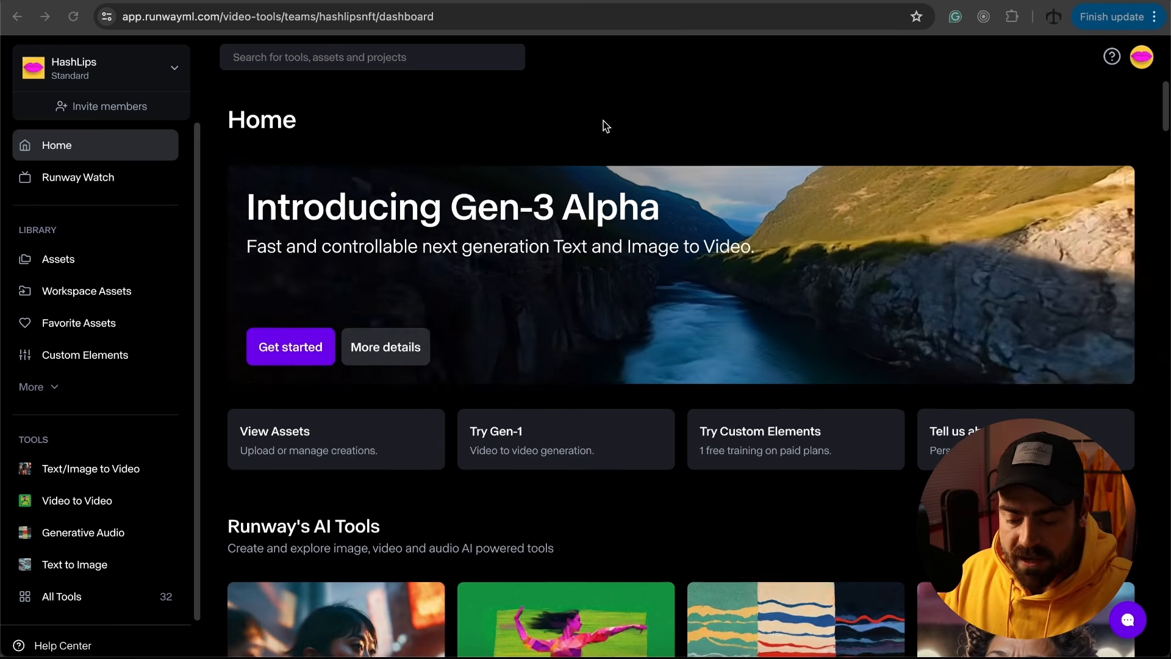
{"action": "scroll", "coordinate": [602, 120], "scroll_direction": "down", "scroll_amount": 3}
{"action": "scroll", "coordinate": [603, 124], "scroll_direction": "down", "scroll_amount": 5}
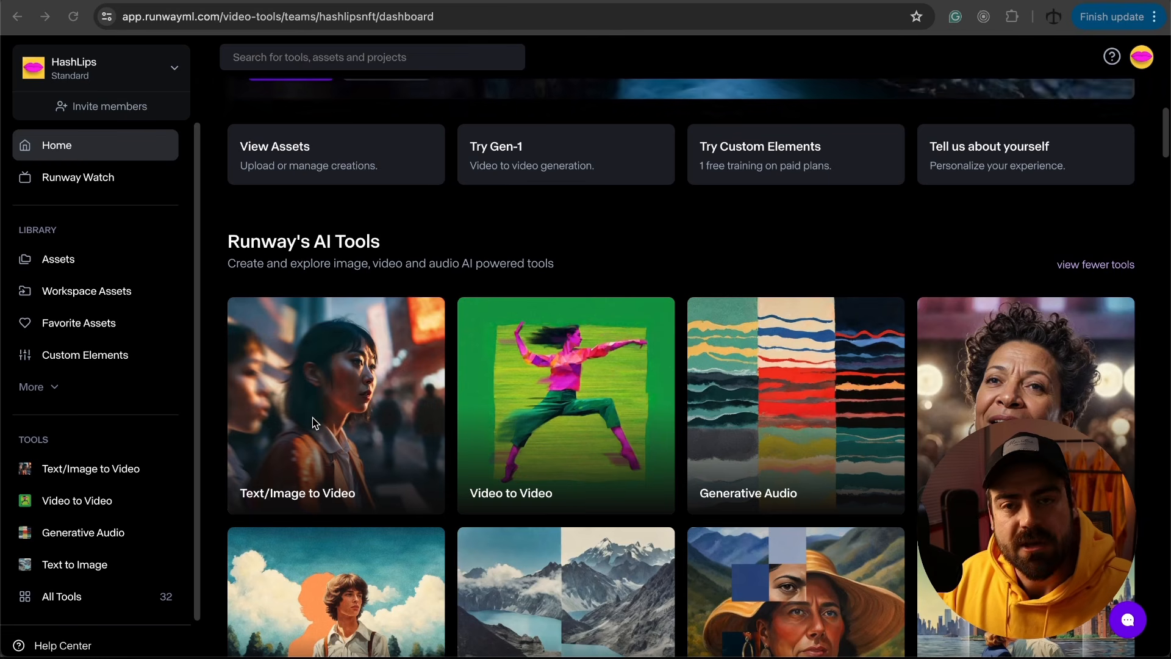
{"action": "scroll", "coordinate": [741, 139], "scroll_direction": "down", "scroll_amount": 3}
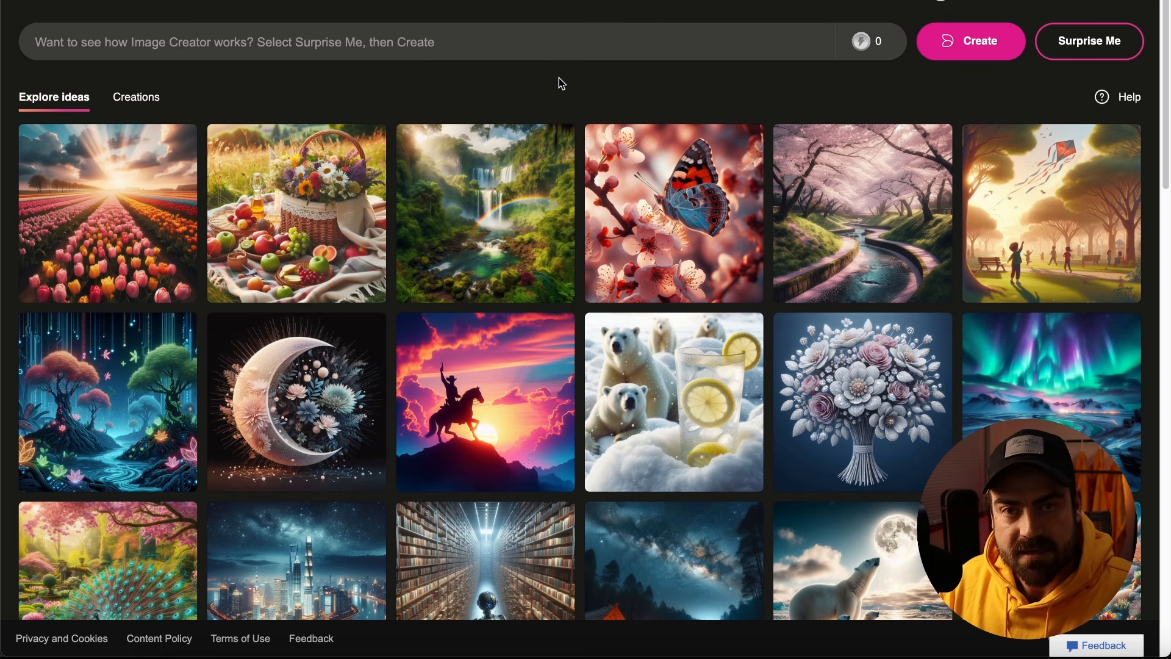
In Image Creator, generate images from "Depict in a hyper-realistic style two dragons fighting in the sky. One is red and the other is green." and open the orange-sky result
{"action": "left_click", "coordinate": [602, 41]}
{"action": "type", "text": "Depict in a hyper-realistic style two dragons fighting in the sky. One is red and the other is green."}
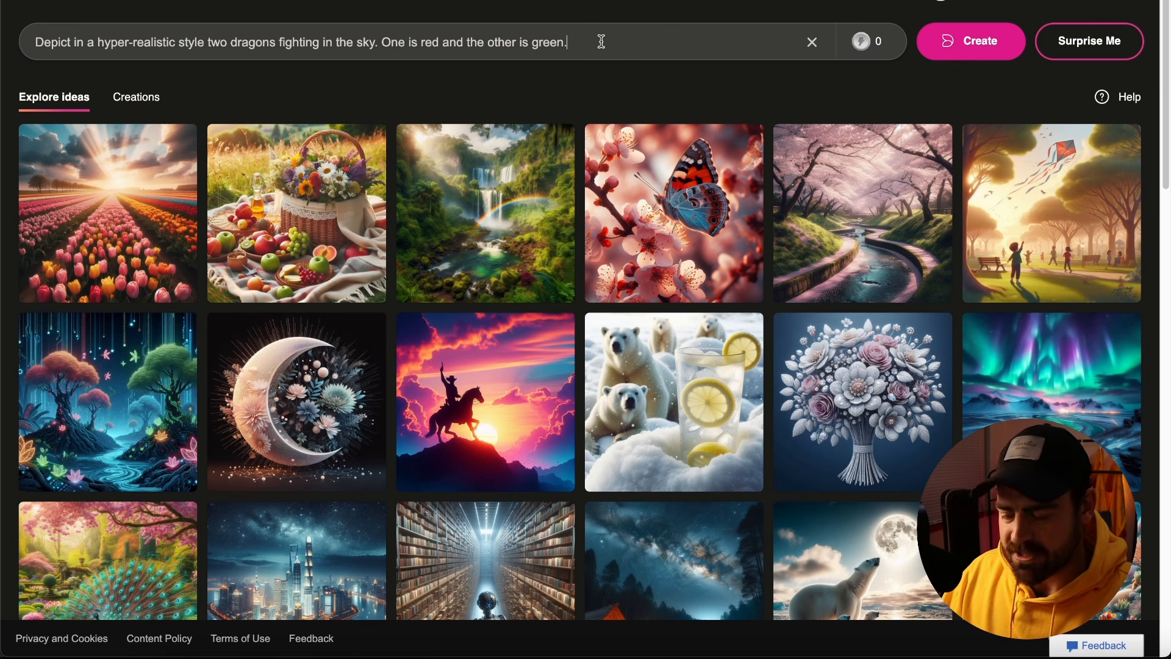
{"action": "left_click", "coordinate": [949, 53]}
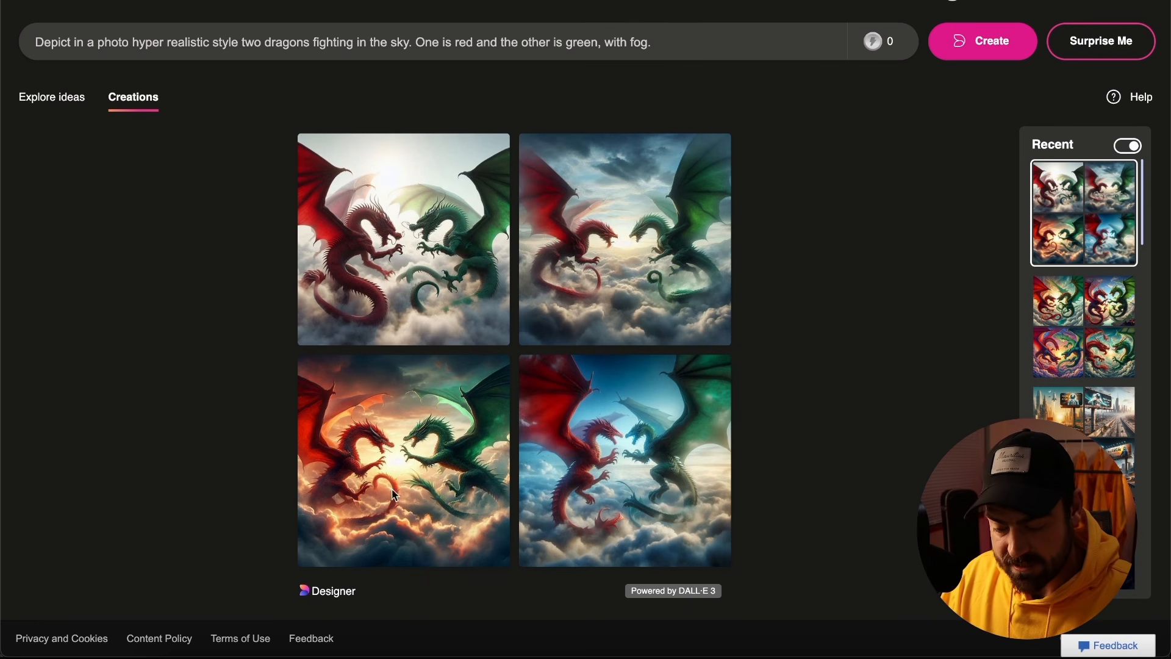
{"action": "left_click", "coordinate": [375, 462]}
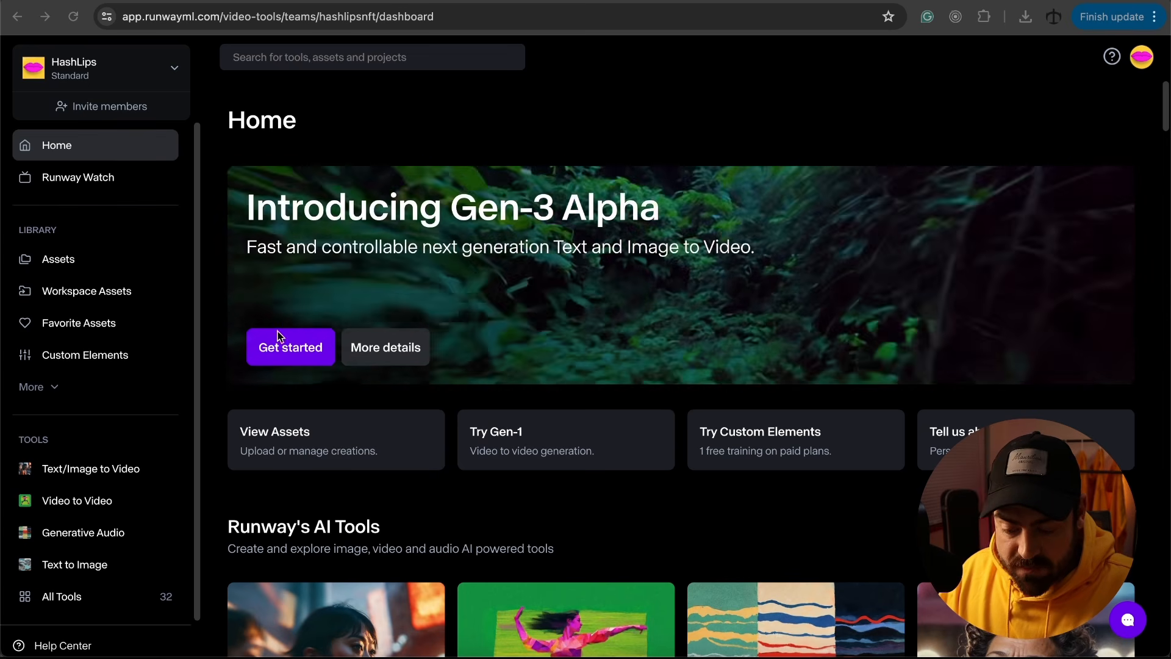
Switch to Runway, start a video generation with the Gen-3 Alpha model and try adding the dragons image to the prompt
{"action": "left_click", "coordinate": [294, 343]}
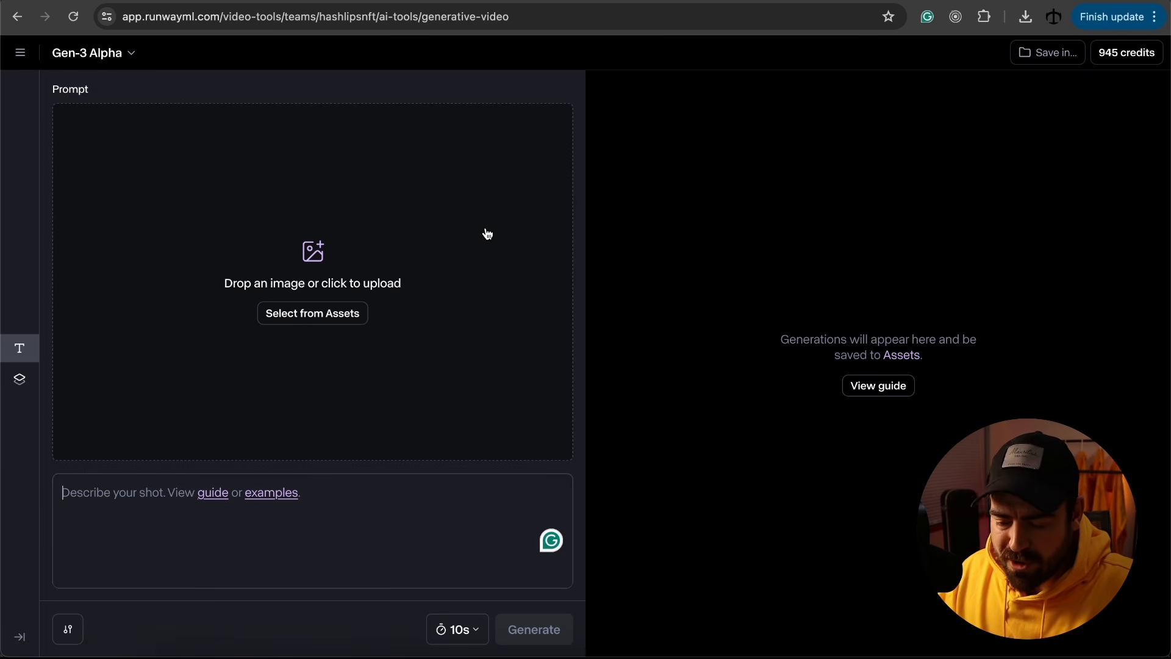
{"action": "left_click", "coordinate": [116, 58]}
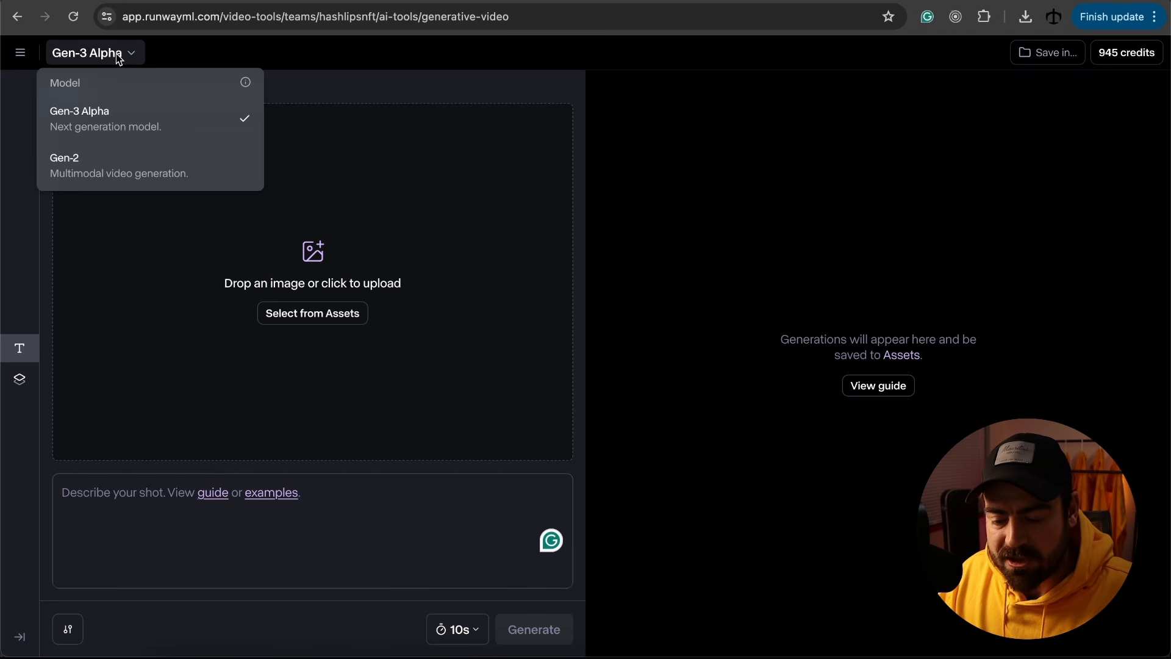
{"action": "left_click", "coordinate": [122, 118]}
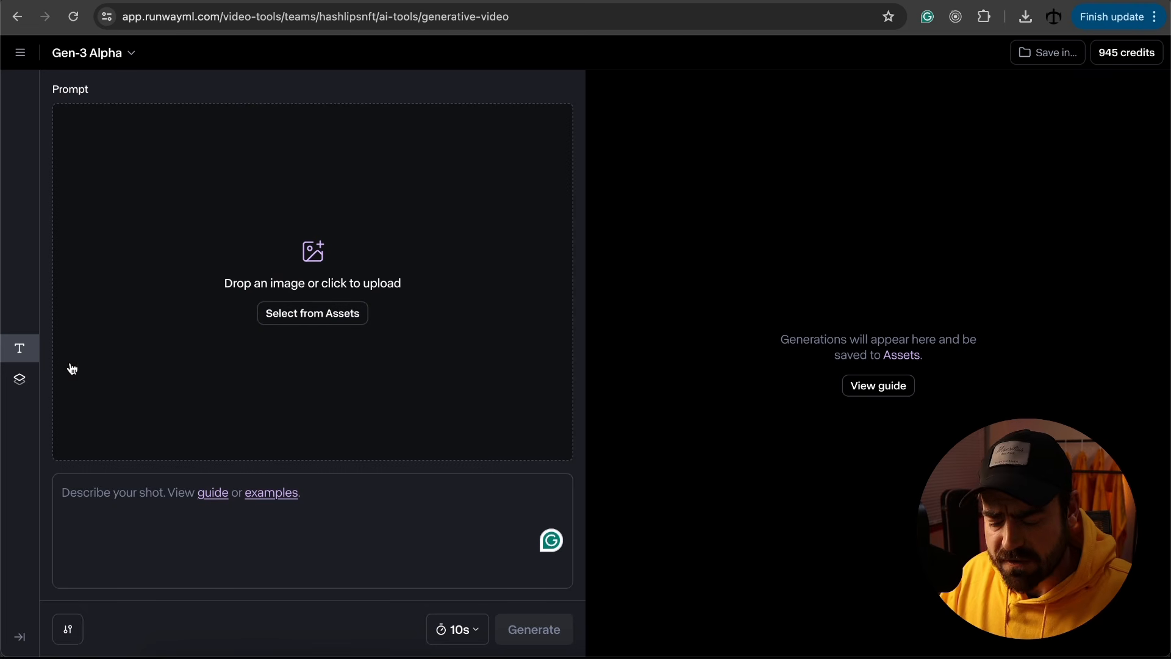
{"action": "left_click", "coordinate": [20, 379]}
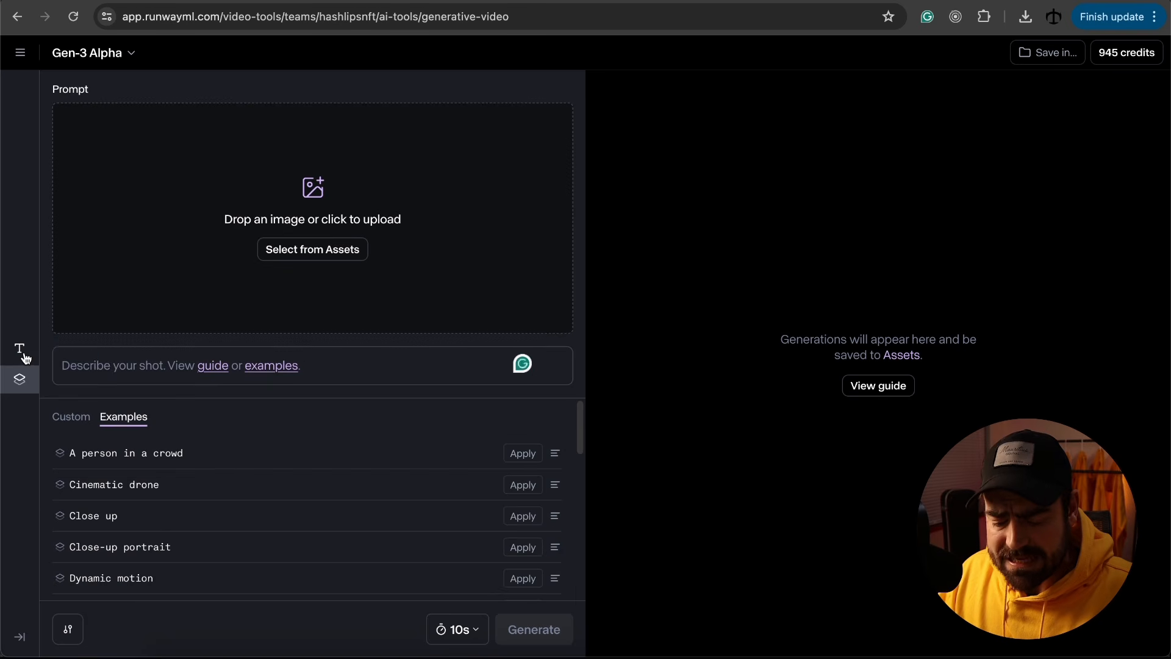
{"action": "left_click", "coordinate": [23, 355]}
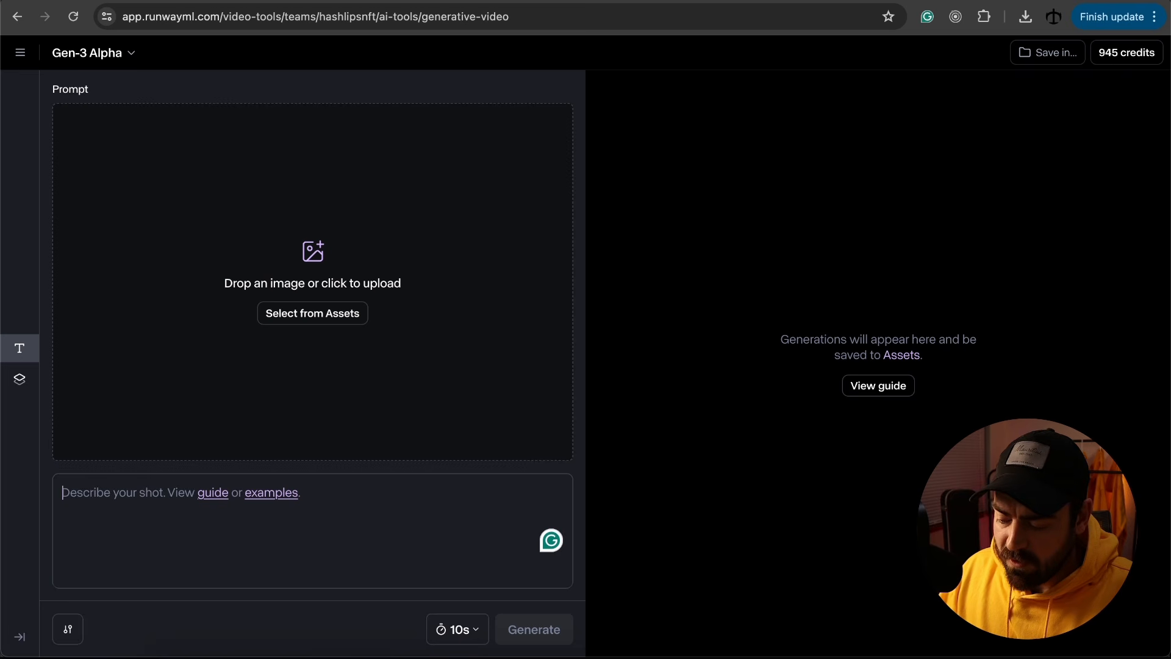
{"action": "left_click_drag", "start_coordinate": [595, 230], "coordinate": [390, 268]}
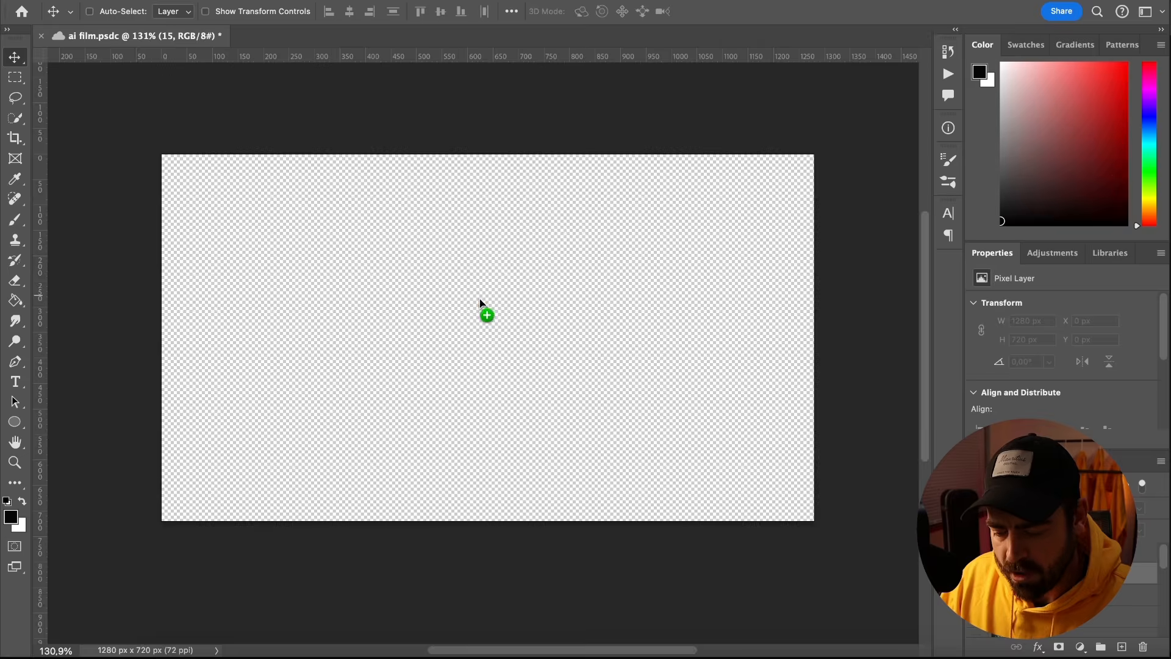
Switch to Photoshop, place dragons.jpeg on the 1280 x 720 px canvas and scale it down around its centre to 546 x 546 px
{"action": "left_click_drag", "start_coordinate": [479, 298], "coordinate": [482, 294]}
{"action": "key", "text": "Return"}
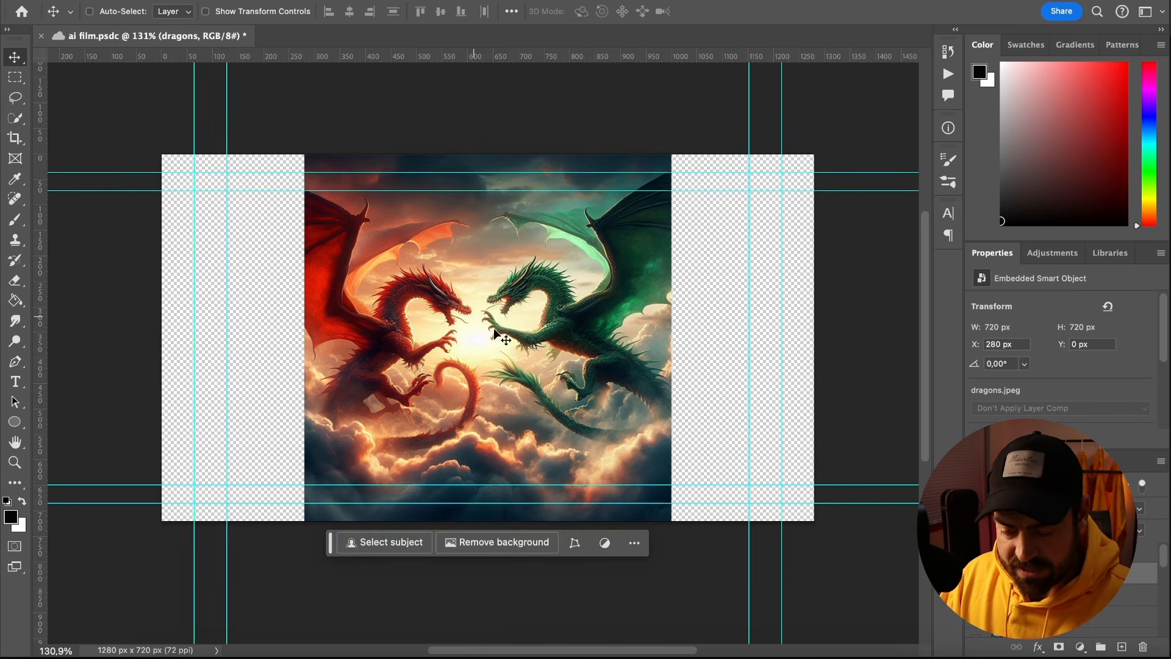
{"action": "scroll", "coordinate": [469, 295], "scroll_direction": "up", "scroll_amount": 3}
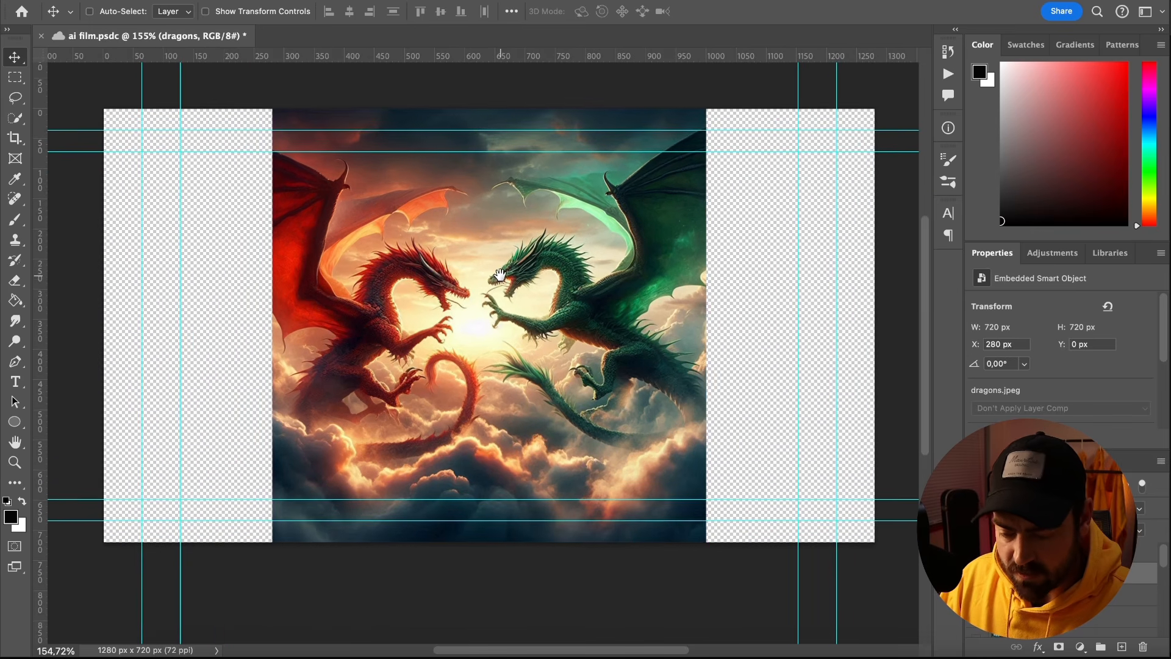
{"action": "key", "text": "ctrl+t"}
{"action": "left_click_drag", "start_coordinate": [706, 109], "coordinate": [662, 177]}
{"action": "key", "text": "Return"}
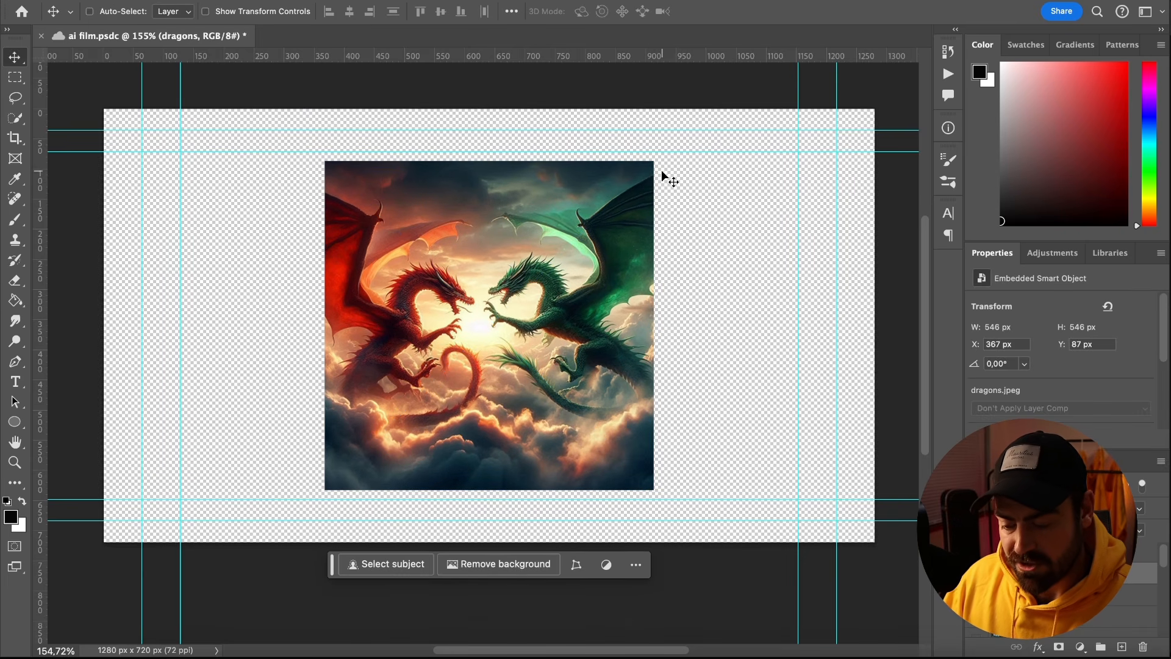
Select a full-width strip along the canvas's upper edge, slightly overlapping the dragons image, and fill it using Generative Fill without a prompt
{"action": "scroll", "coordinate": [527, 262], "scroll_direction": "up", "scroll_amount": 5}
{"action": "scroll", "coordinate": [527, 269], "scroll_direction": "down", "scroll_amount": 3}
{"action": "left_click_drag", "start_coordinate": [571, 259], "coordinate": [554, 288]}
{"action": "scroll", "coordinate": [554, 286], "scroll_direction": "down", "scroll_amount": 2}
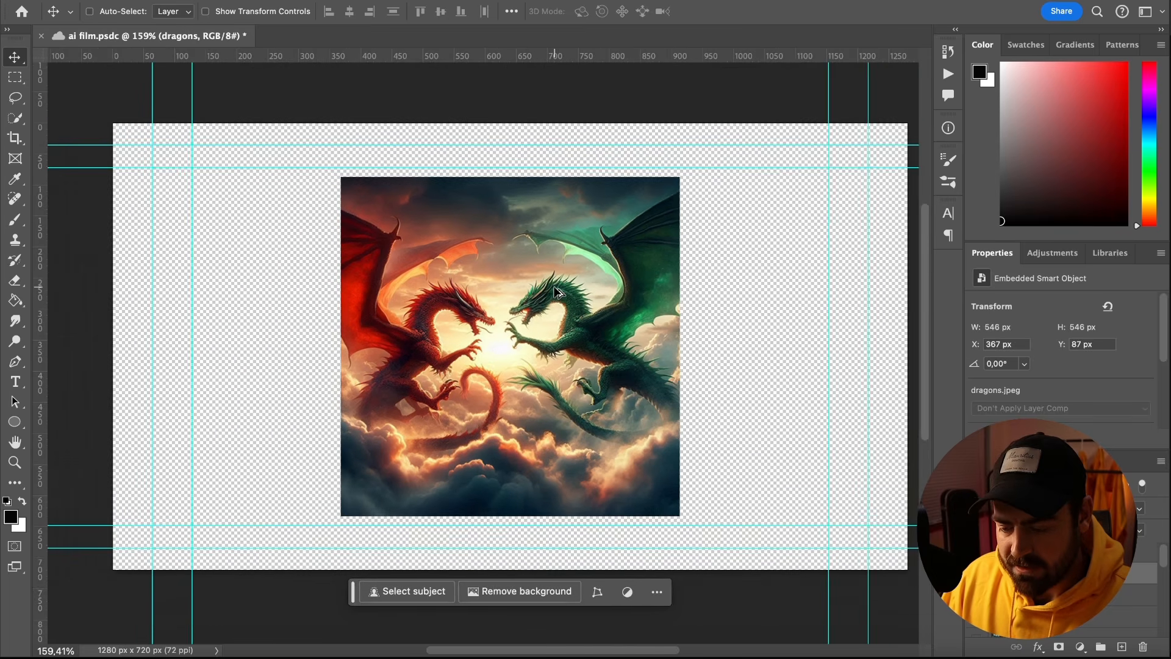
{"action": "scroll", "coordinate": [555, 292], "scroll_direction": "right", "scroll_amount": 2}
{"action": "left_click", "coordinate": [13, 78]}
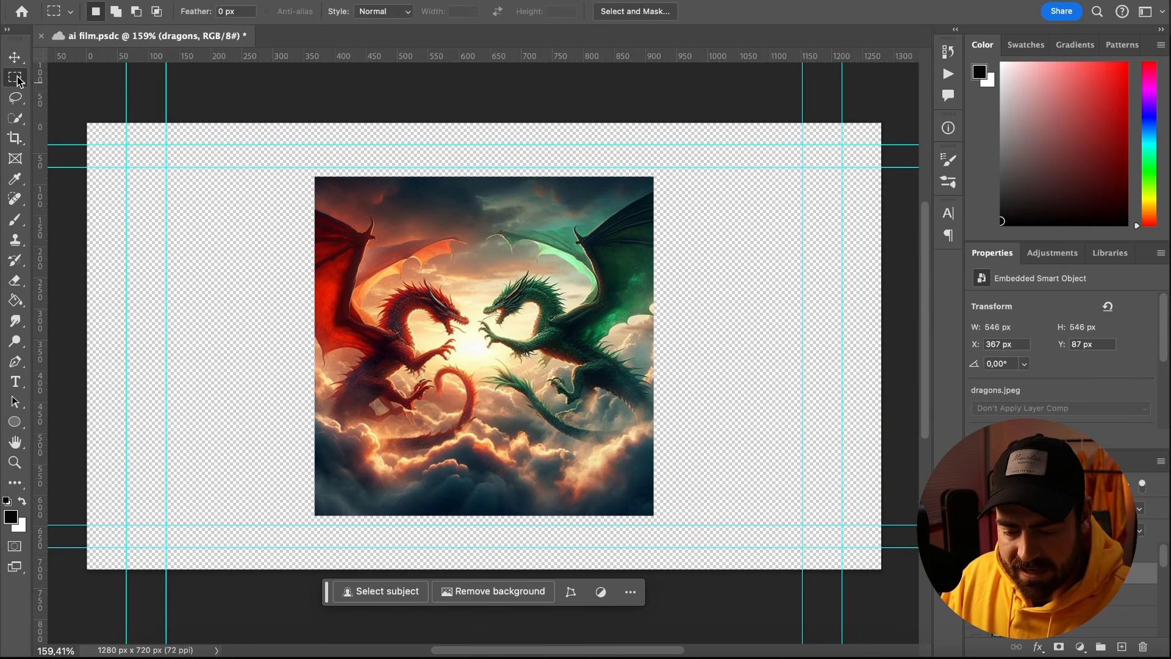
{"action": "left_click_drag", "start_coordinate": [87, 113], "coordinate": [906, 192]}
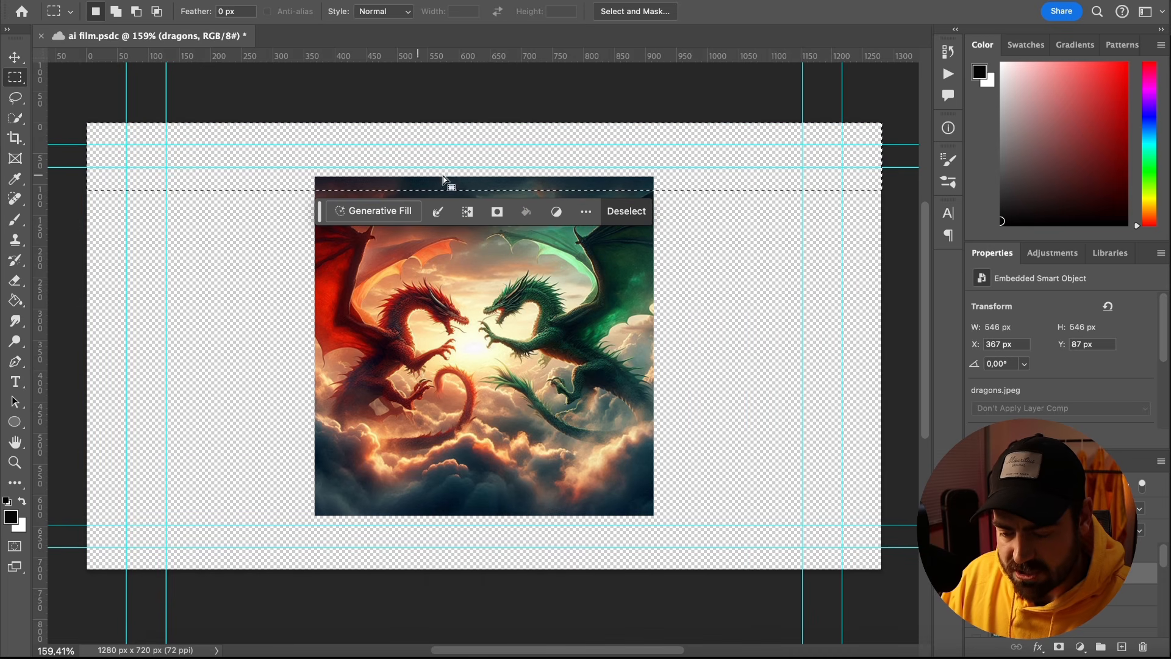
{"action": "left_click", "coordinate": [371, 216]}
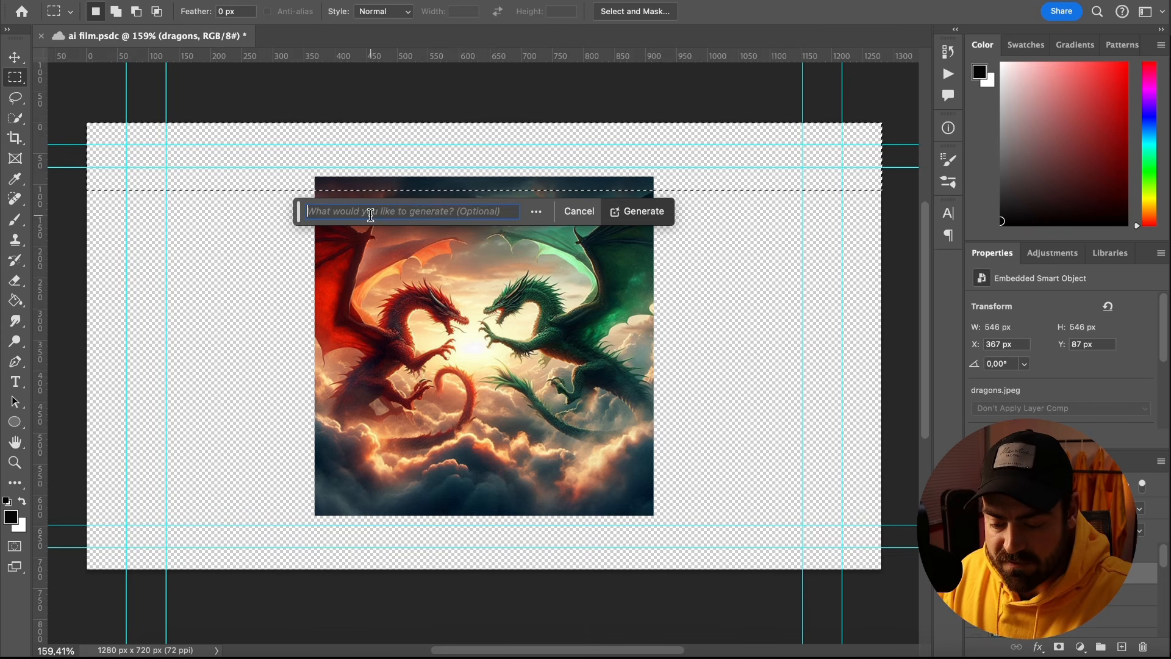
{"action": "left_click", "coordinate": [638, 213]}
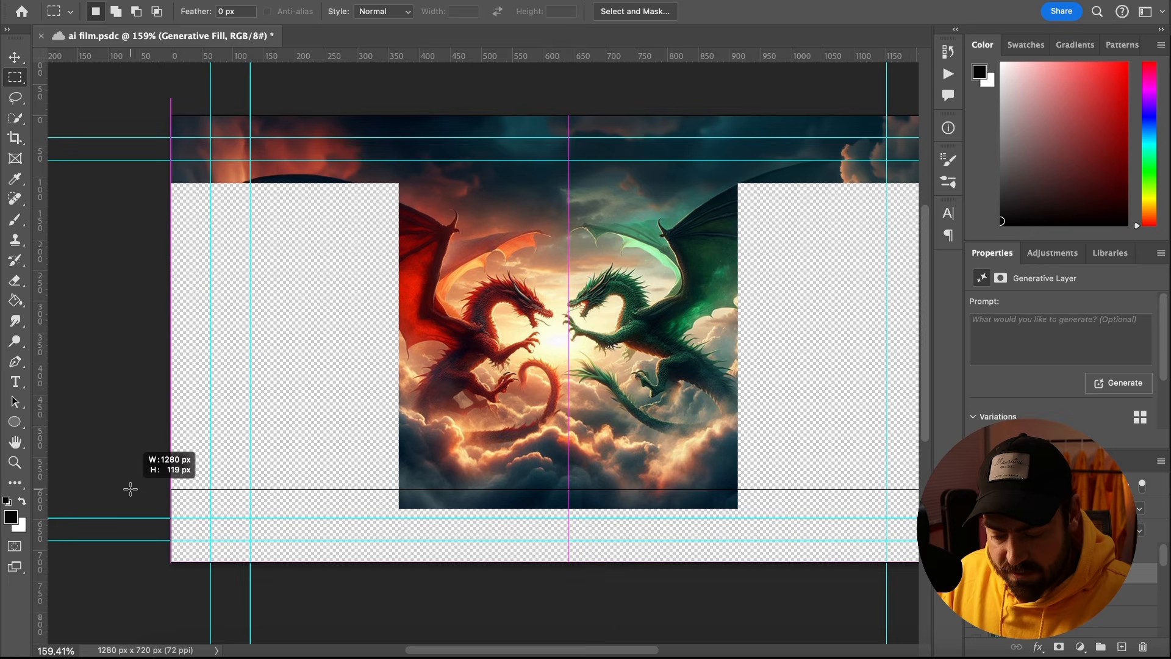
Apply Generative Fill without a prompt to a strip about 1280 x 119 px along the canvas's lower edge and choose the third variation
{"action": "left_click_drag", "start_coordinate": [130, 489], "coordinate": [130, 489]}
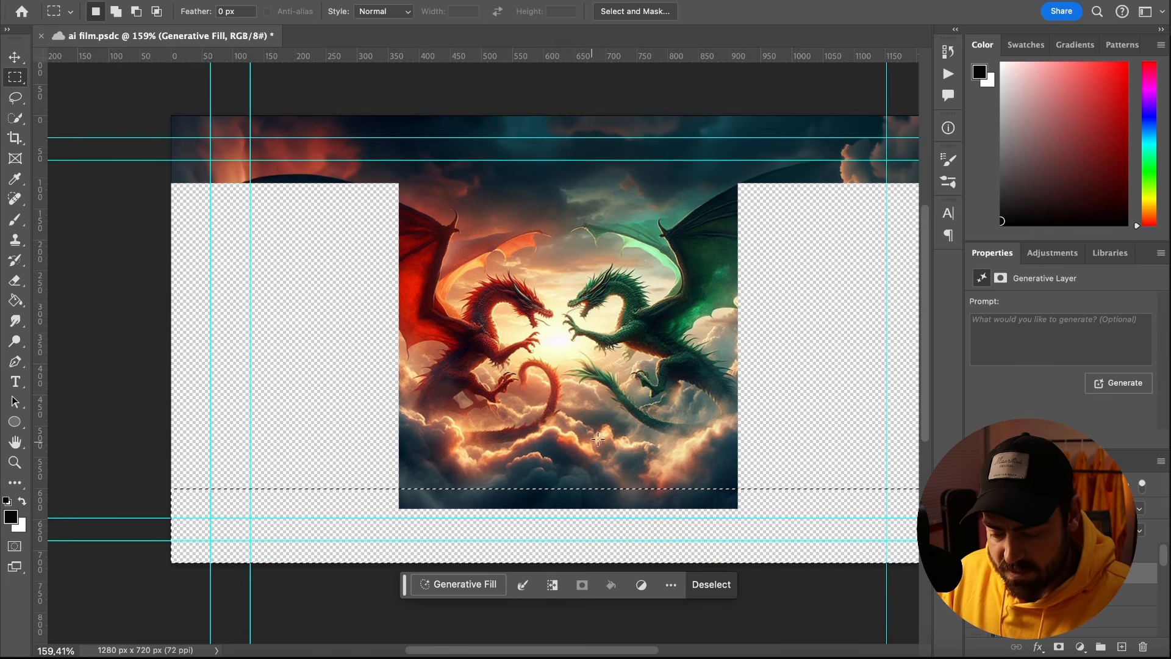
{"action": "scroll", "coordinate": [204, 108], "scroll_direction": "left", "scroll_amount": 5}
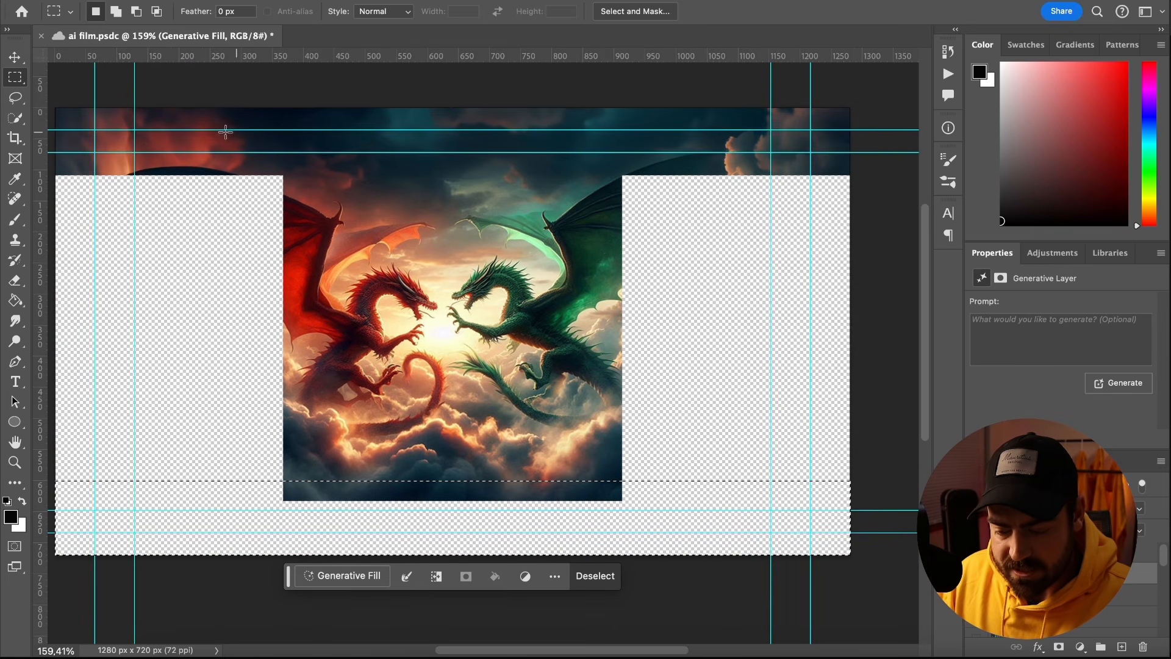
{"action": "scroll", "coordinate": [457, 133], "scroll_direction": "left", "scroll_amount": 2}
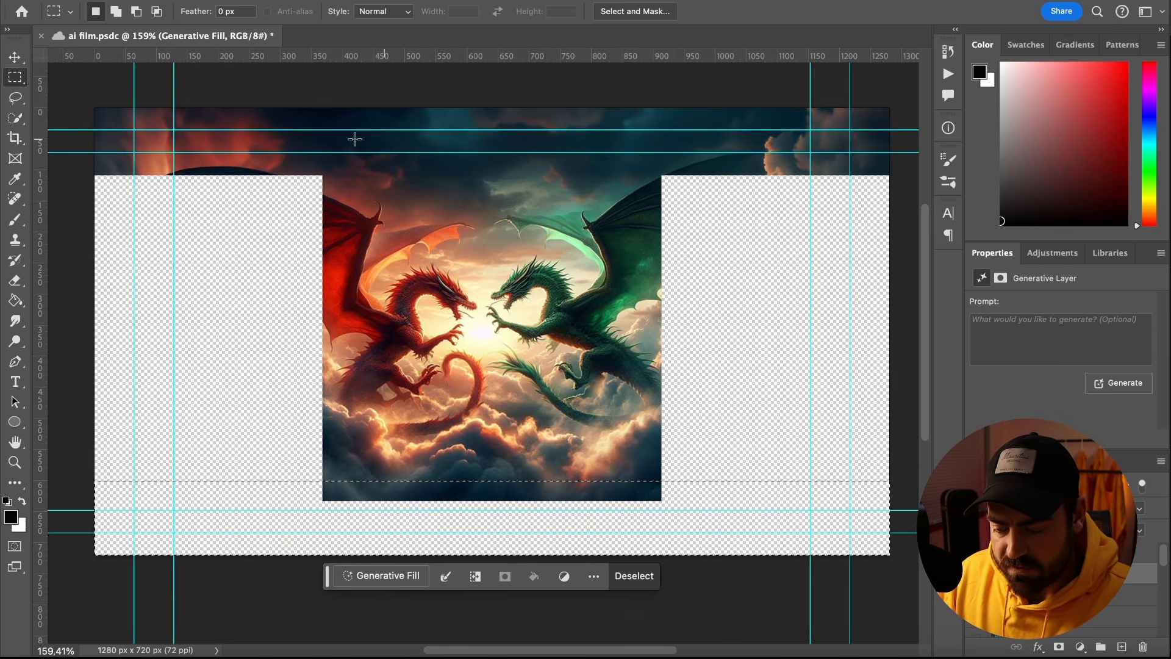
{"action": "left_click", "coordinate": [375, 578]}
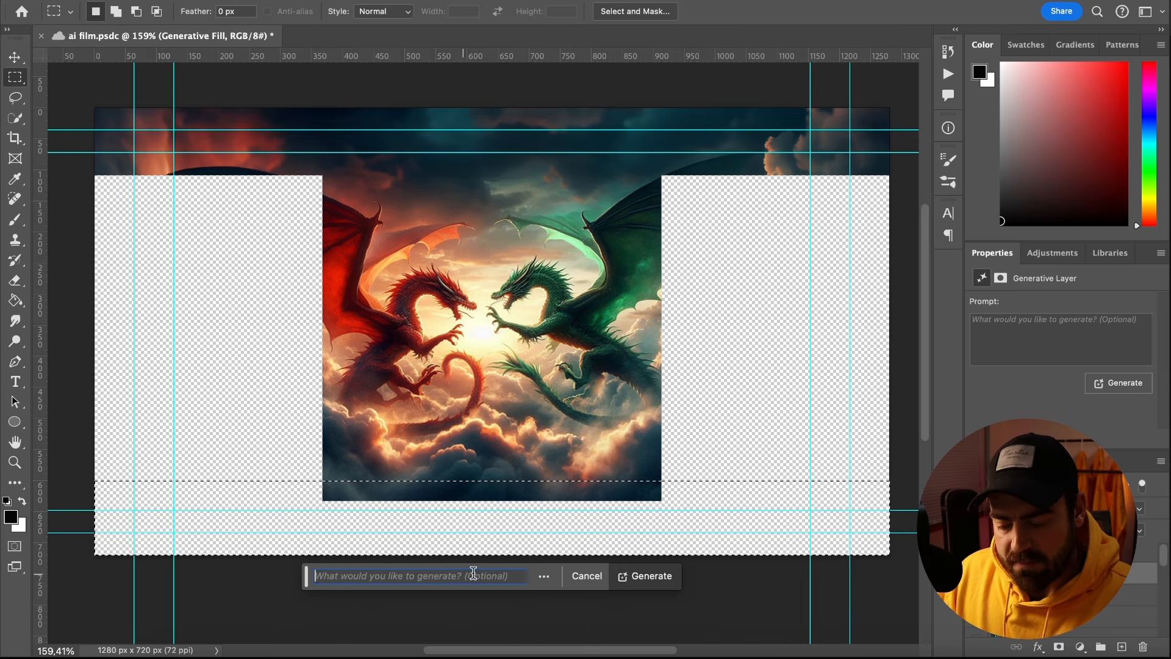
{"action": "left_click", "coordinate": [667, 577]}
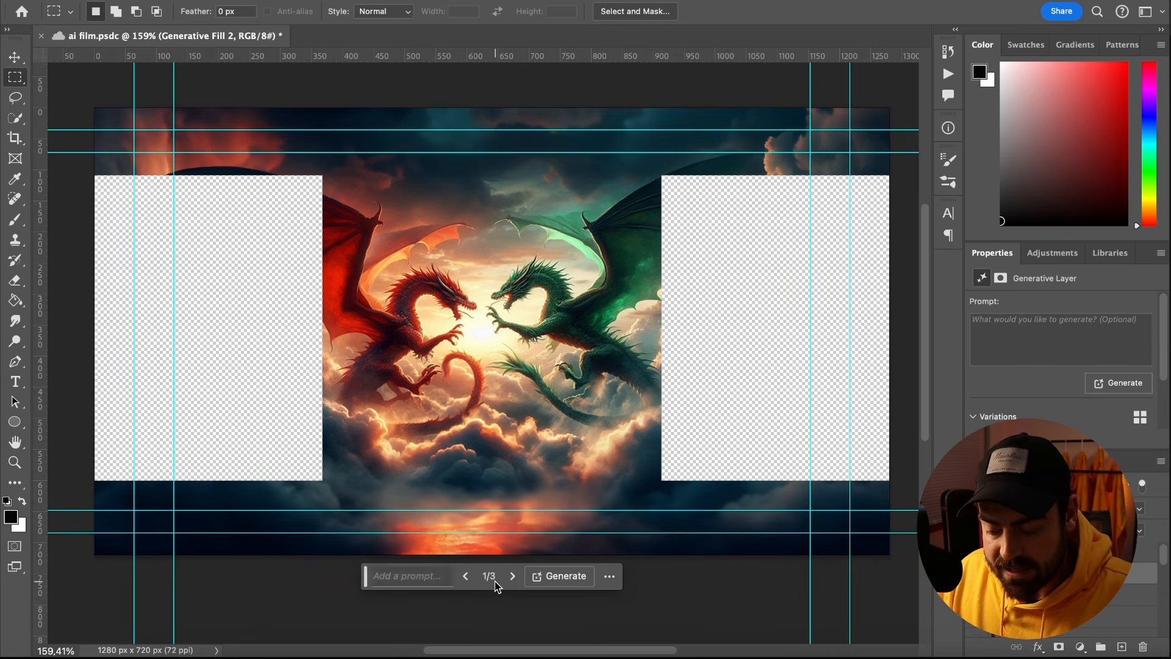
{"action": "left_click", "coordinate": [511, 577]}
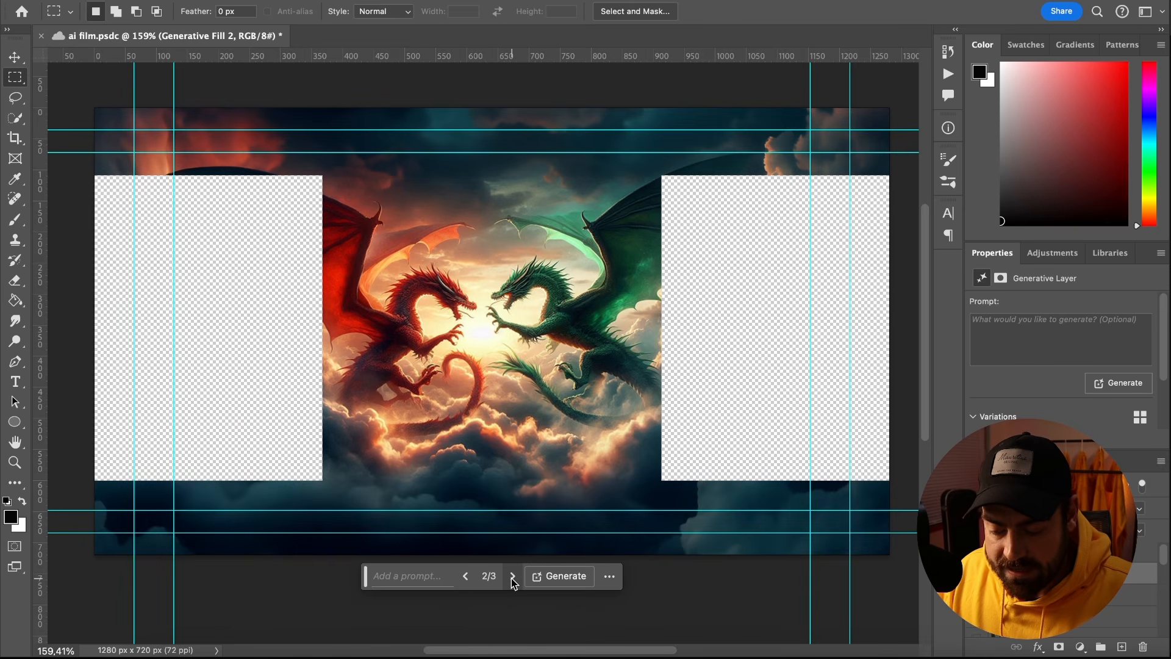
{"action": "left_click", "coordinate": [512, 576]}
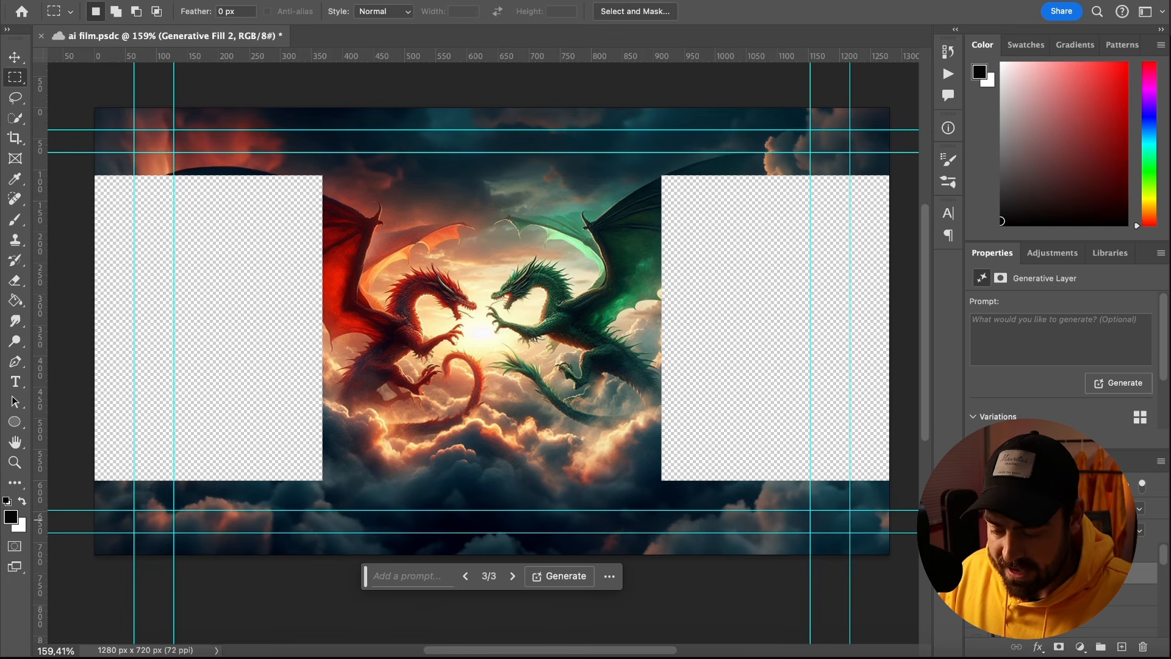
Select the empty area beside the red dragon with a slight overlap and fill it using Generative Fill without a prompt
{"action": "left_click_drag", "start_coordinate": [96, 161], "coordinate": [334, 496]}
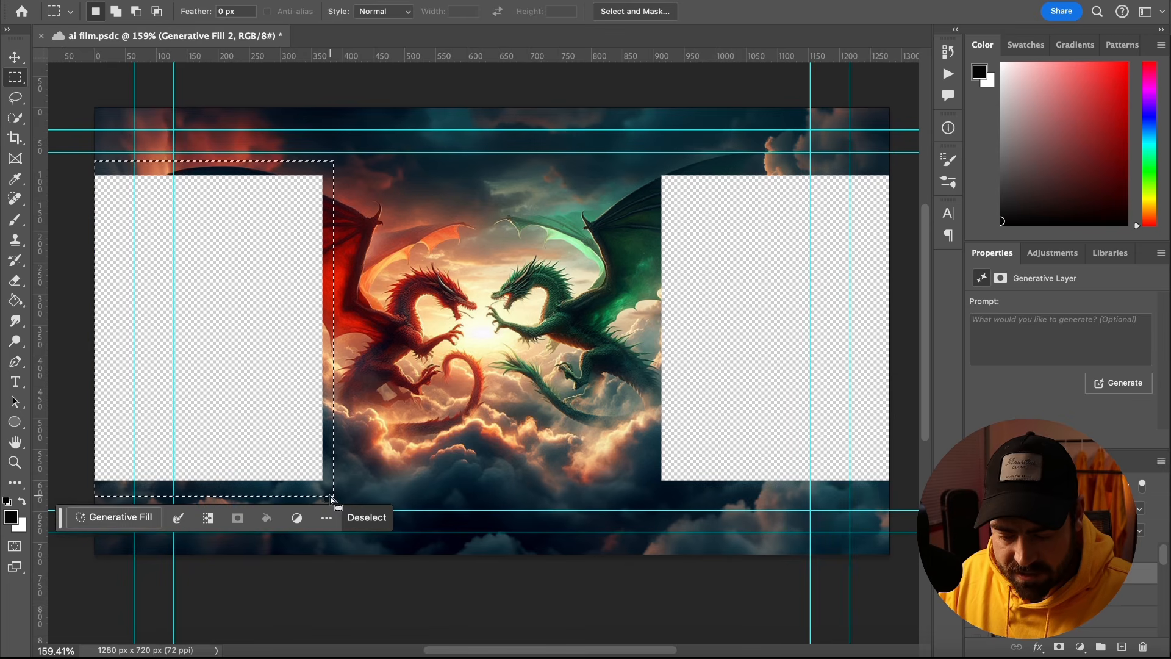
{"action": "left_click", "coordinate": [146, 518]}
{"action": "left_click", "coordinate": [376, 518]}
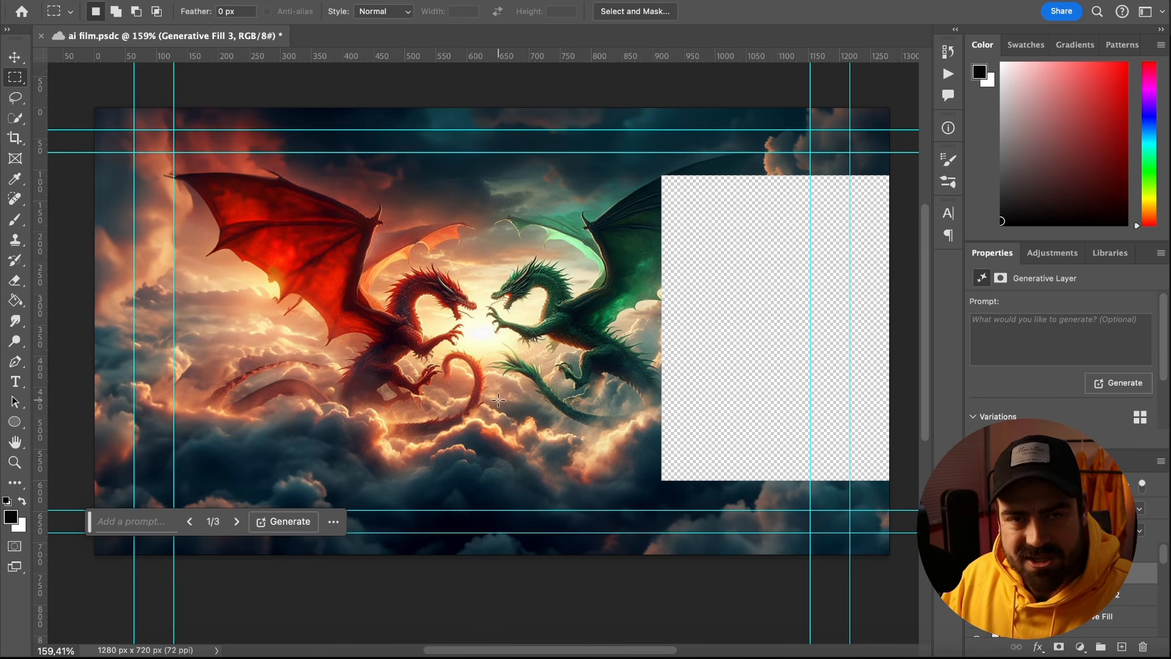
Select the empty area beside the green dragon with a slight overlap and fill it using Generative Fill without a prompt
{"action": "left_click_drag", "start_coordinate": [643, 152], "coordinate": [656, 500]}
{"action": "left_click_drag", "start_coordinate": [601, 418], "coordinate": [758, 418]}
{"action": "left_click", "coordinate": [491, 520]}
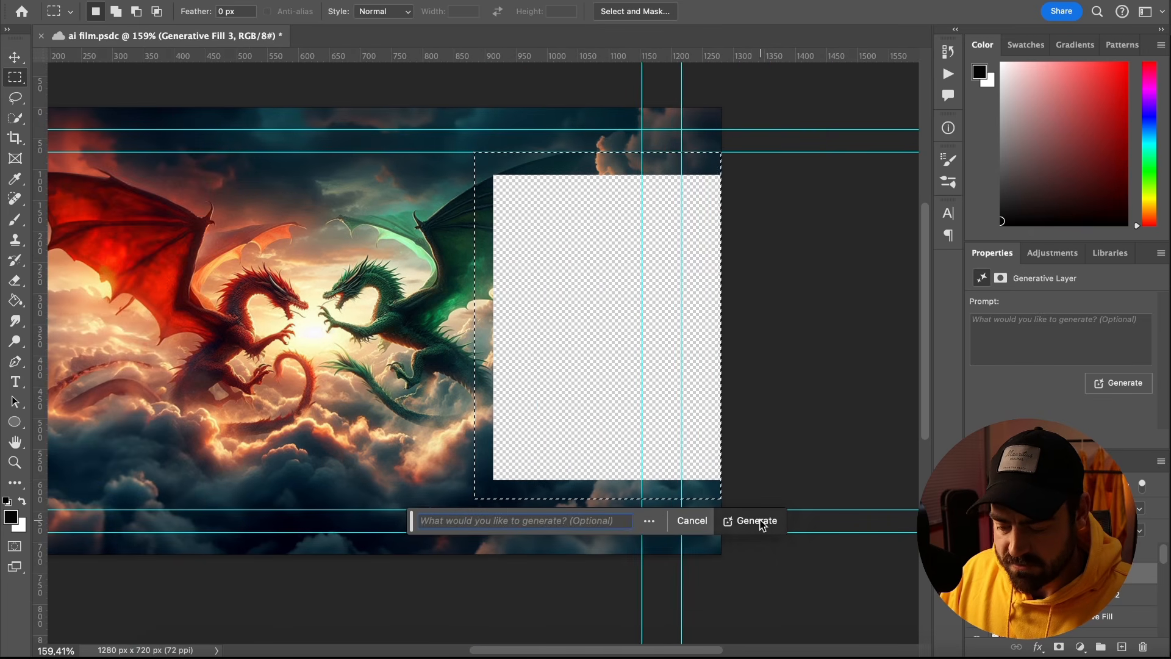
{"action": "left_click", "coordinate": [758, 521]}
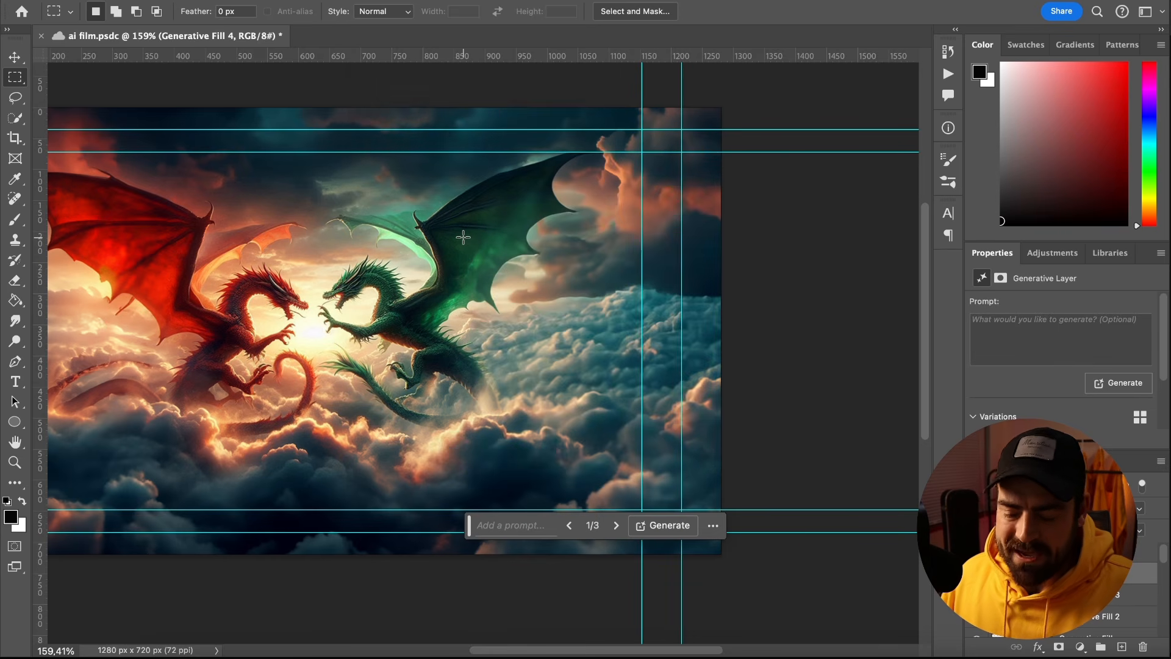
{"action": "scroll", "coordinate": [482, 262], "scroll_direction": "left", "scroll_amount": 3}
{"action": "scroll", "coordinate": [481, 262], "scroll_direction": "up", "scroll_amount": 1}
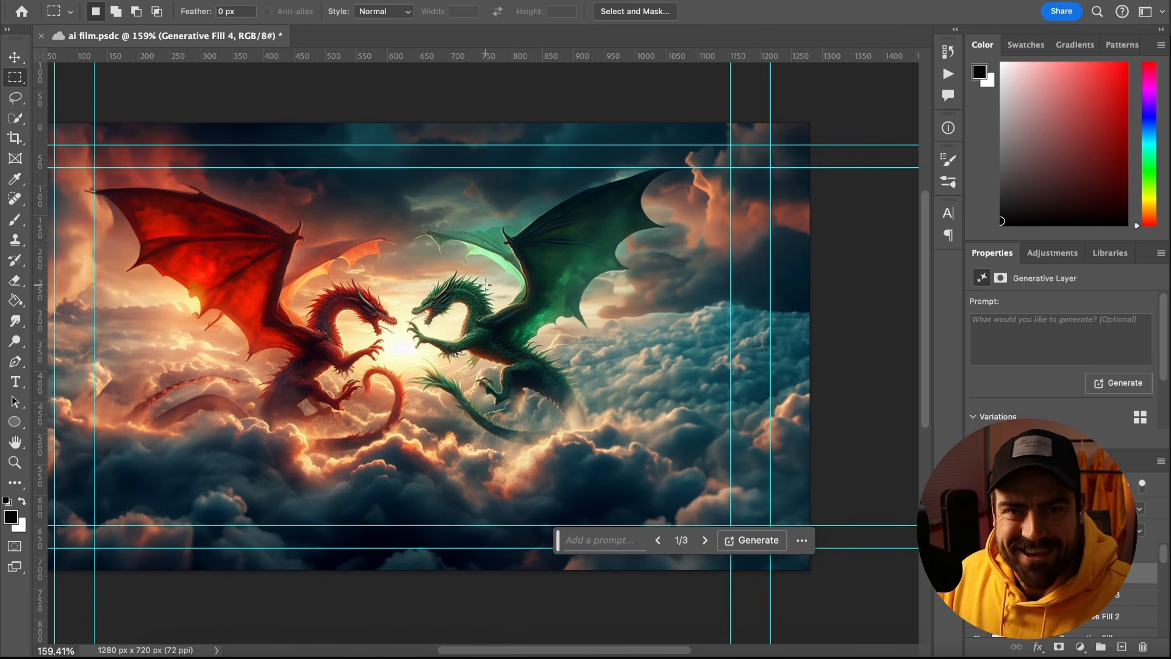
{"action": "left_click_drag", "start_coordinate": [518, 283], "coordinate": [594, 295]}
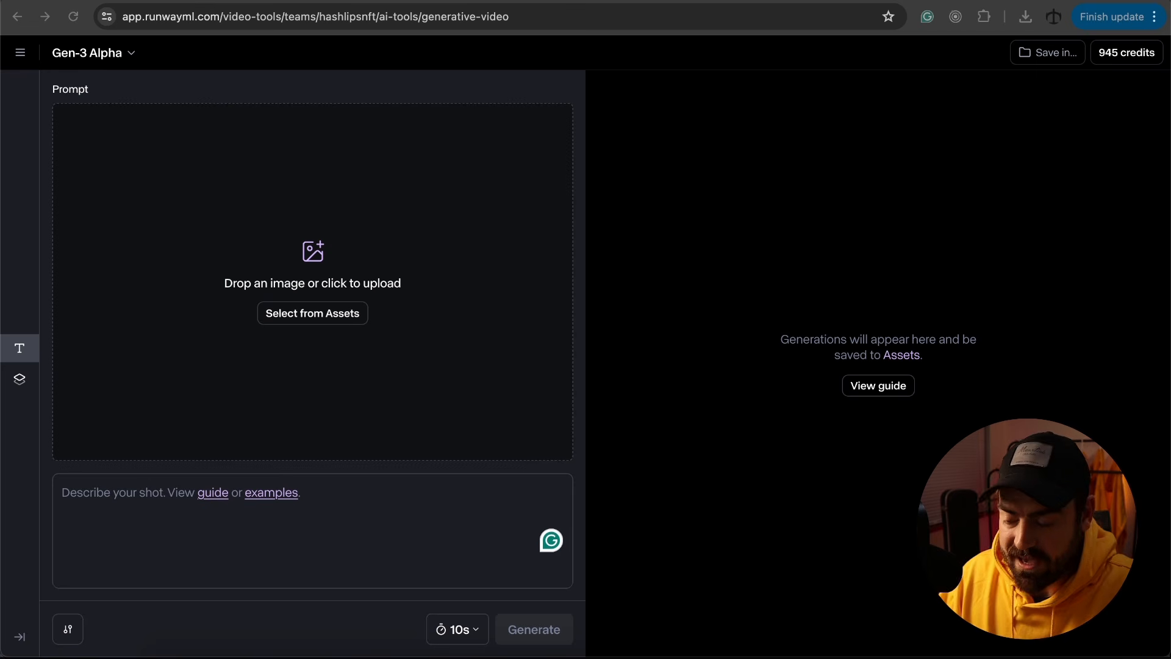
Switch to Runway, add dragons_expanded.png as the Gen-3 Alpha prompt image and set it as the last frame
{"action": "left_click_drag", "start_coordinate": [505, 201], "coordinate": [375, 214]}
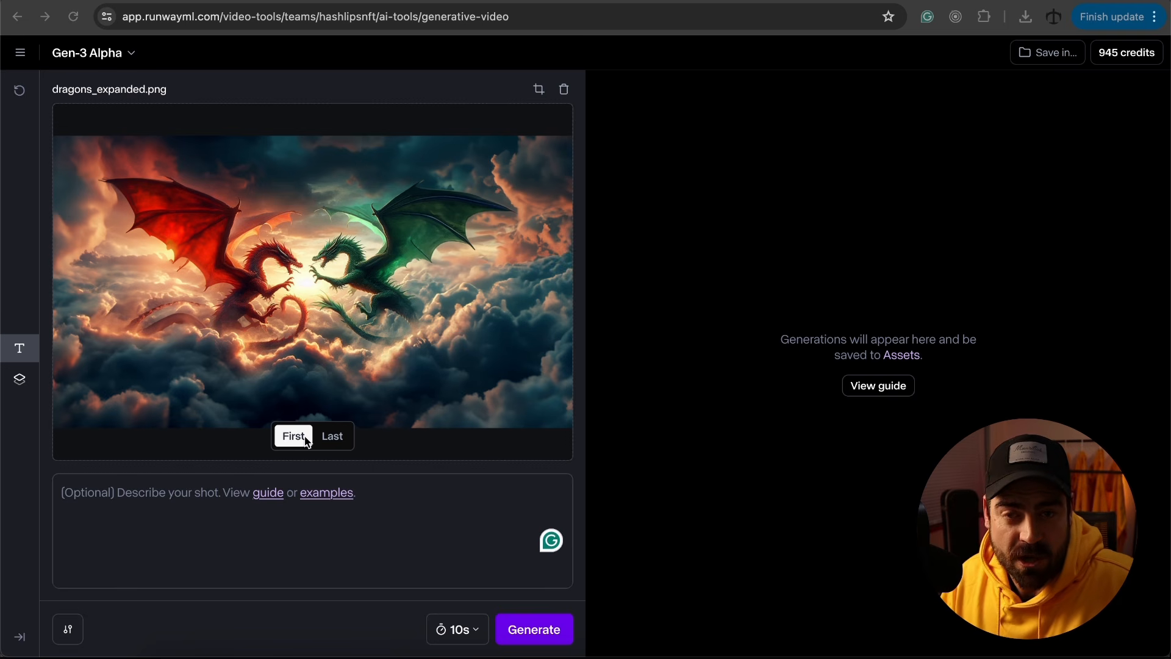
{"action": "left_click", "coordinate": [333, 439]}
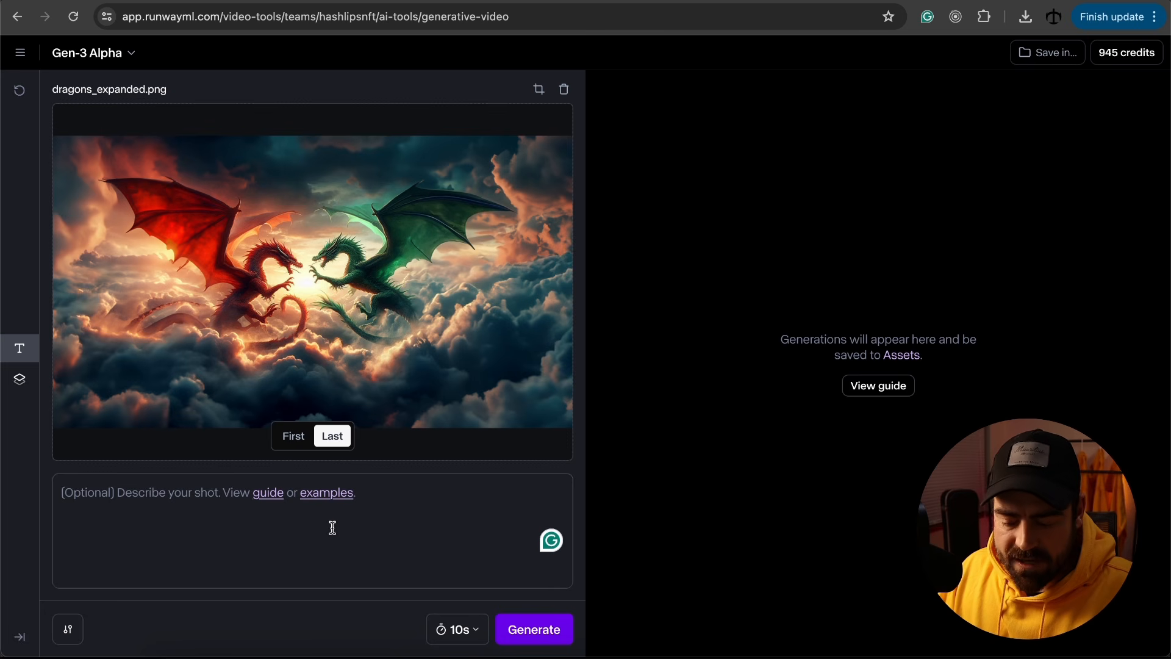
Open the Gen-3 Alpha prompting guide and highlight the base prompt structure covering camera movement, establishing scene and additional details
{"action": "left_click", "coordinate": [268, 493]}
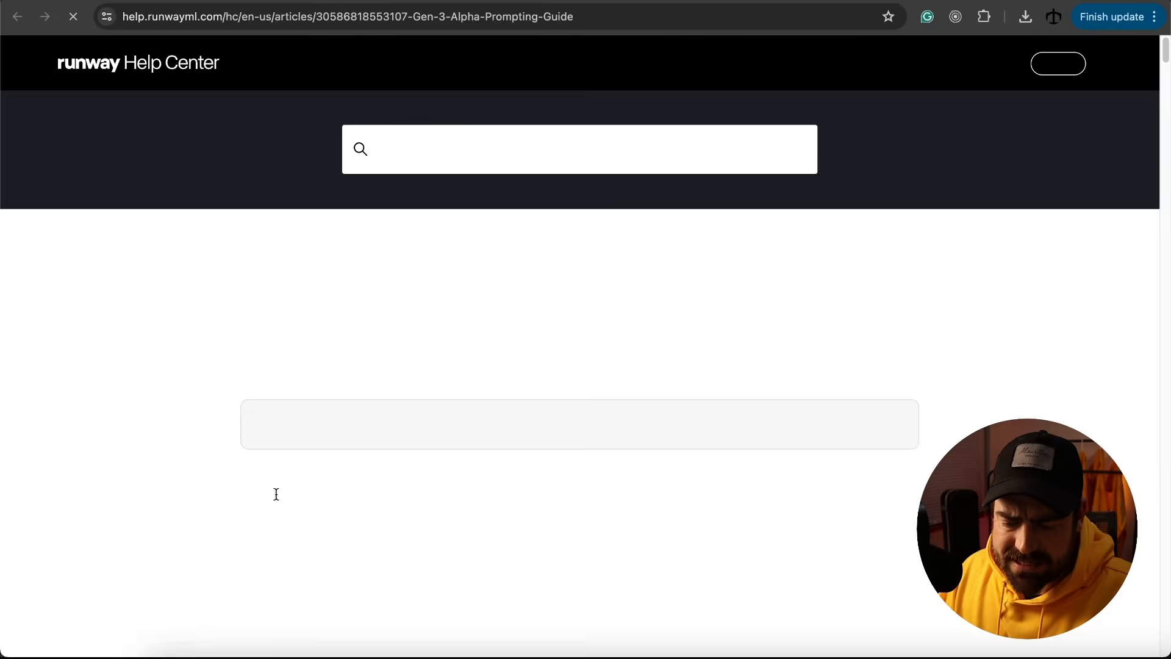
{"action": "scroll", "coordinate": [256, 403], "scroll_direction": "down", "scroll_amount": 3}
{"action": "scroll", "coordinate": [247, 400], "scroll_direction": "down", "scroll_amount": 5}
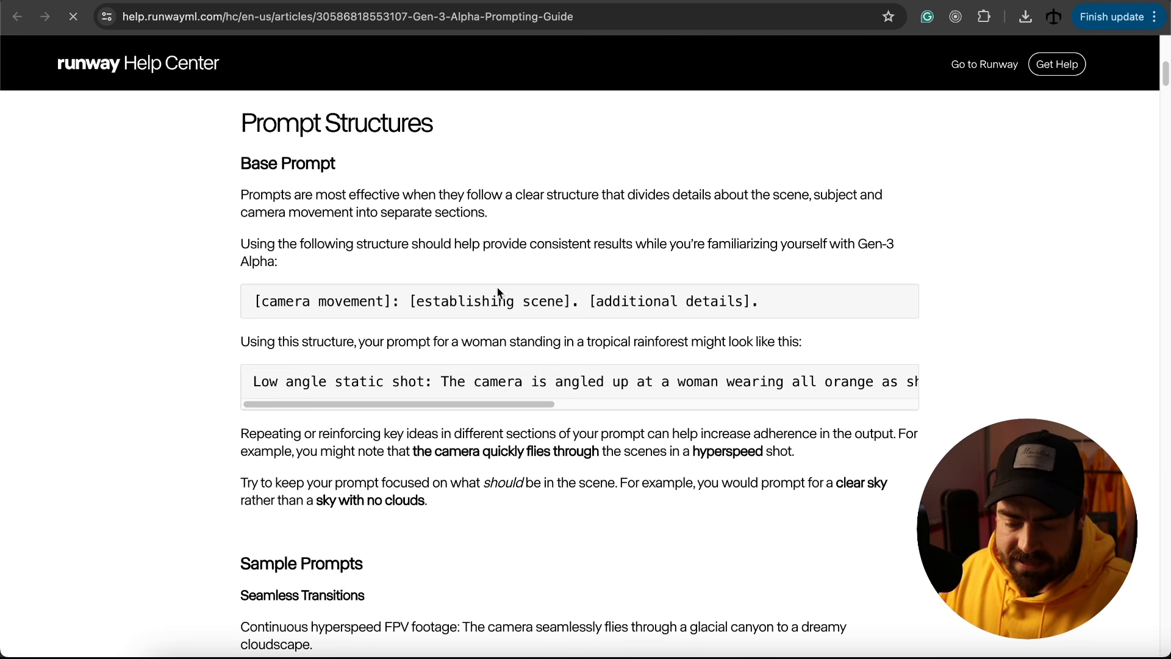
{"action": "left_click_drag", "start_coordinate": [787, 298], "coordinate": [329, 299]}
{"action": "left_click_drag", "start_coordinate": [311, 299], "coordinate": [514, 299]}
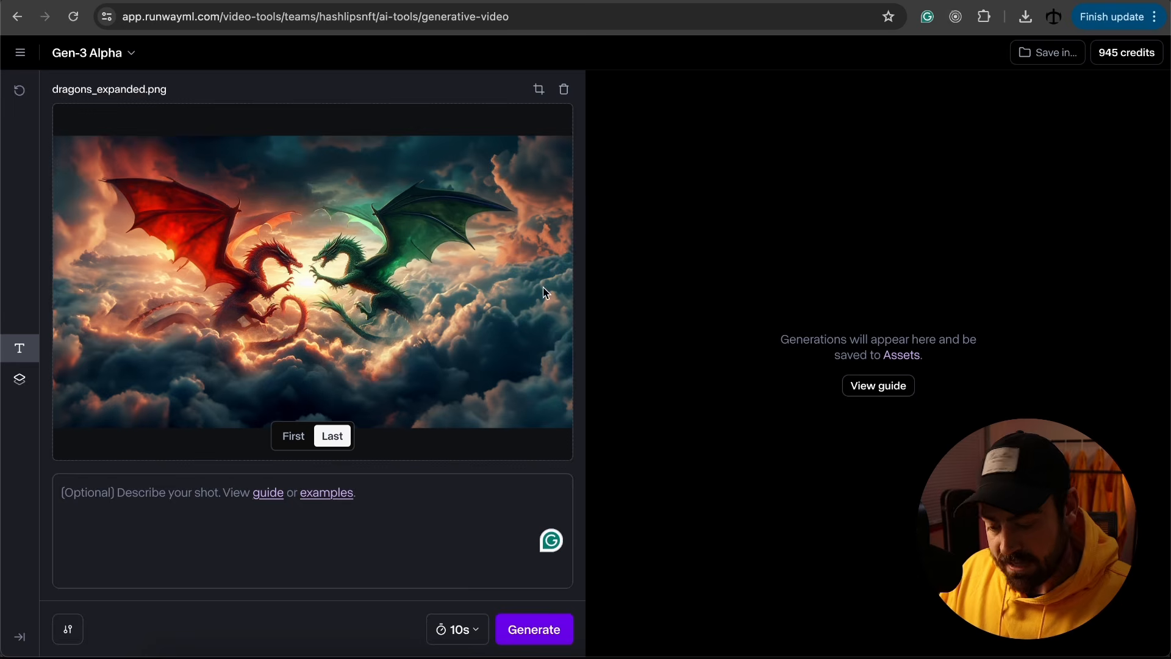
Generate two 5s videos from the prompt beginning "The camera slowly zooms in, revealing two colossal dragons locked in a fierce battle. Flames erupt from their mouths"
{"action": "left_click", "coordinate": [358, 501]}
{"action": "type", "text": "[camera movement]: [establishing scene]. [additional details]."}
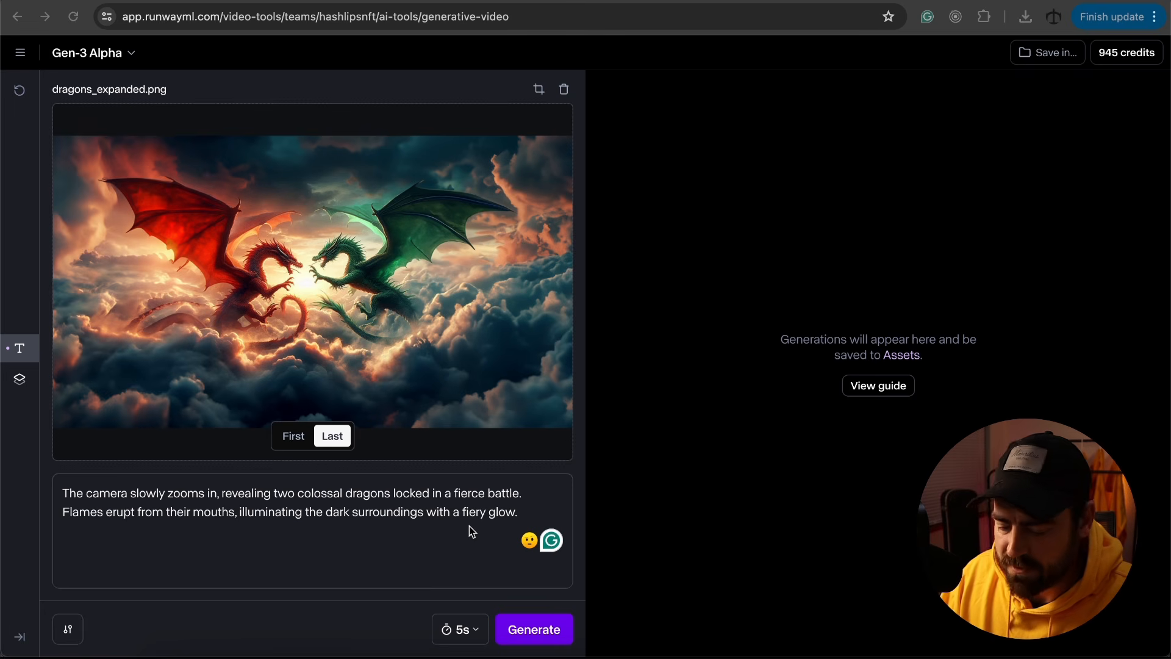
{"action": "left_click", "coordinate": [542, 635]}
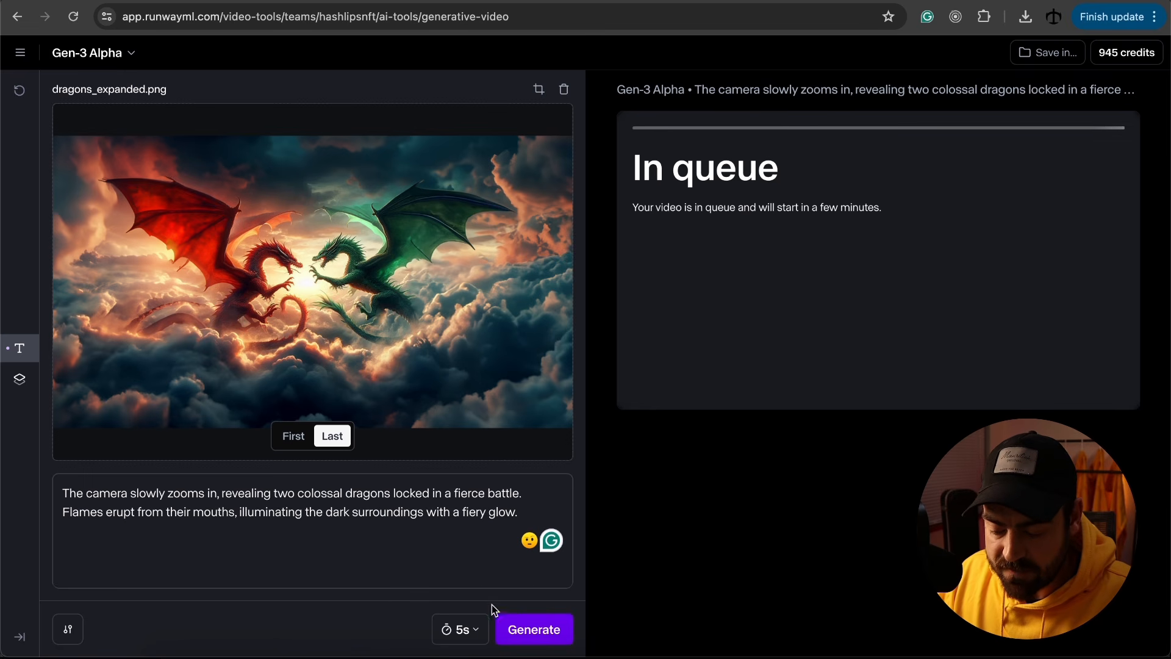
{"action": "left_click", "coordinate": [525, 625]}
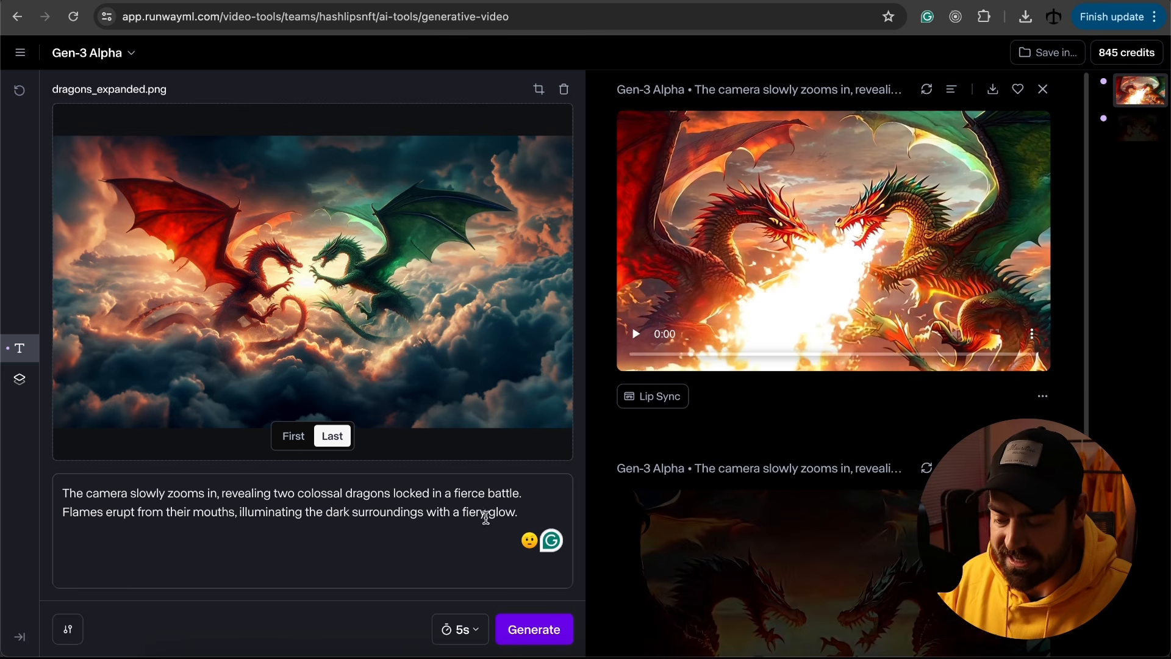
Look over the two generated videos, replace the prompt with "The Camera follows" and generate two more 5s videos
{"action": "scroll", "coordinate": [781, 430], "scroll_direction": "down", "scroll_amount": 3}
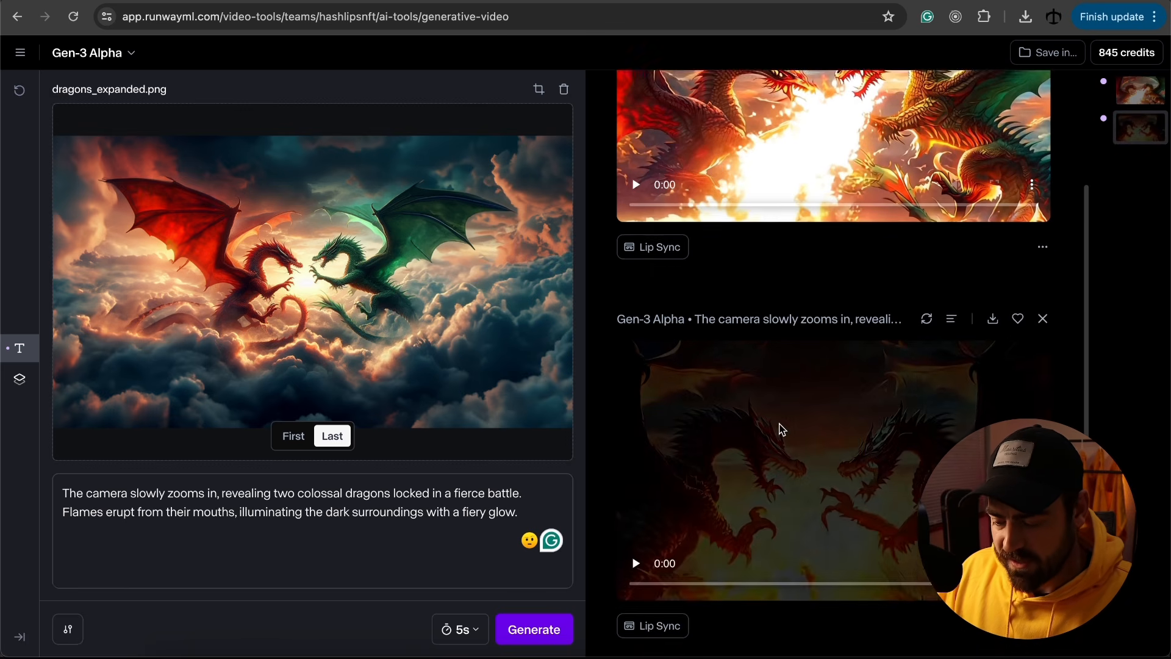
{"action": "scroll", "coordinate": [780, 422], "scroll_direction": "up", "scroll_amount": 3}
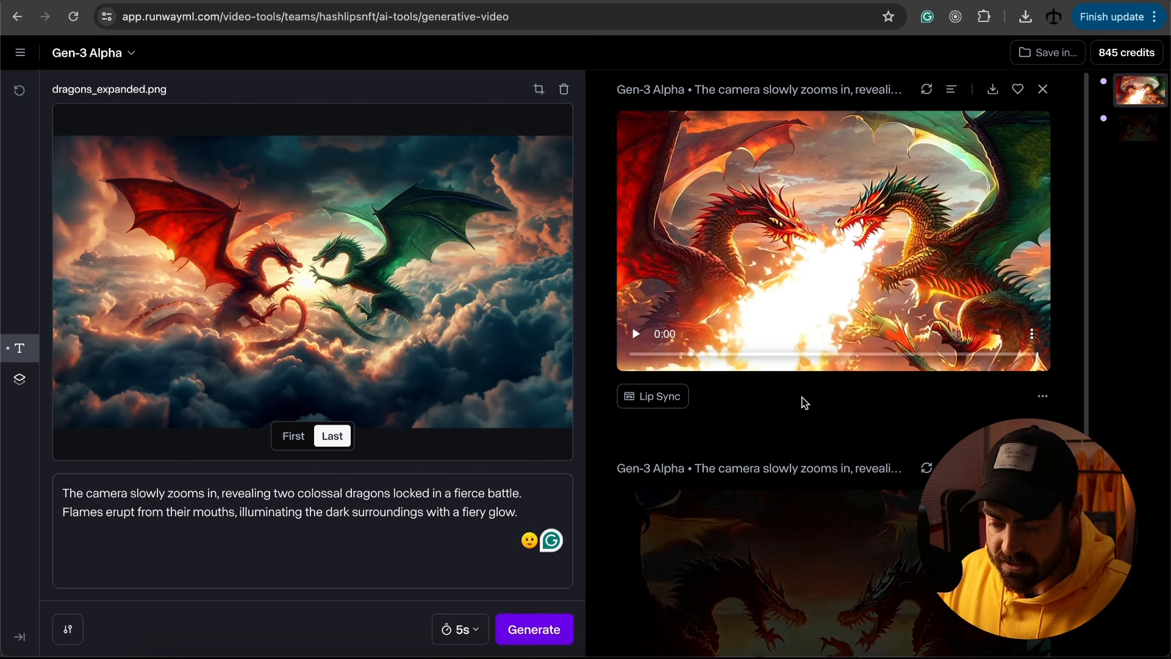
{"action": "scroll", "coordinate": [827, 390], "scroll_direction": "down", "scroll_amount": 3}
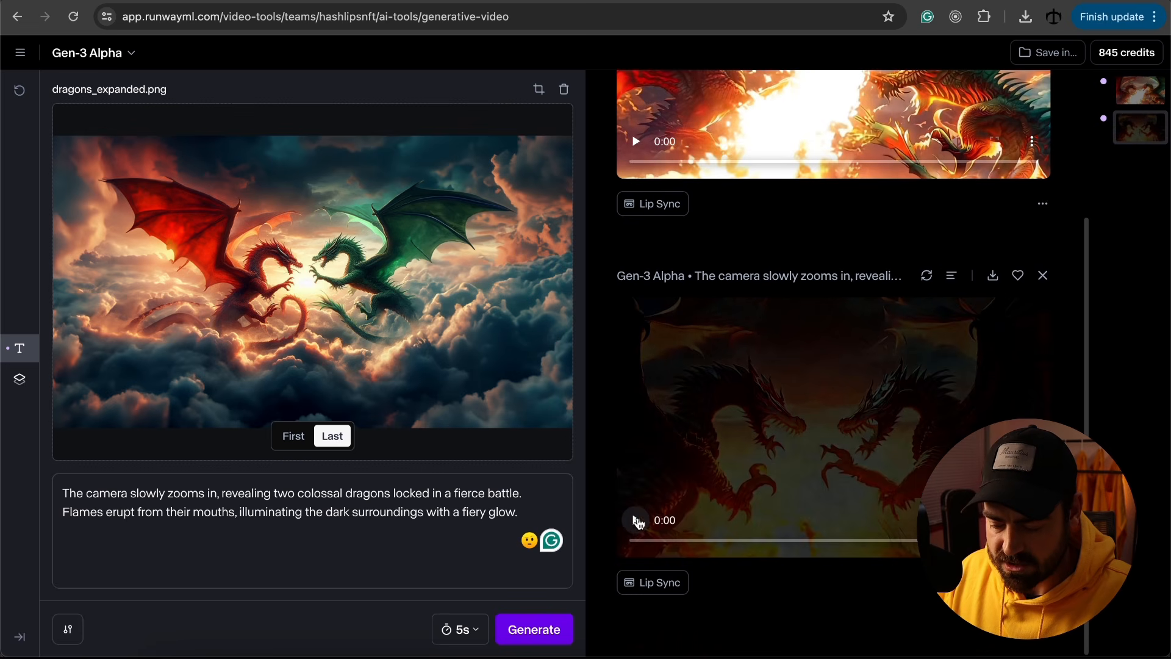
{"action": "scroll", "coordinate": [775, 442], "scroll_direction": "up", "scroll_amount": 3}
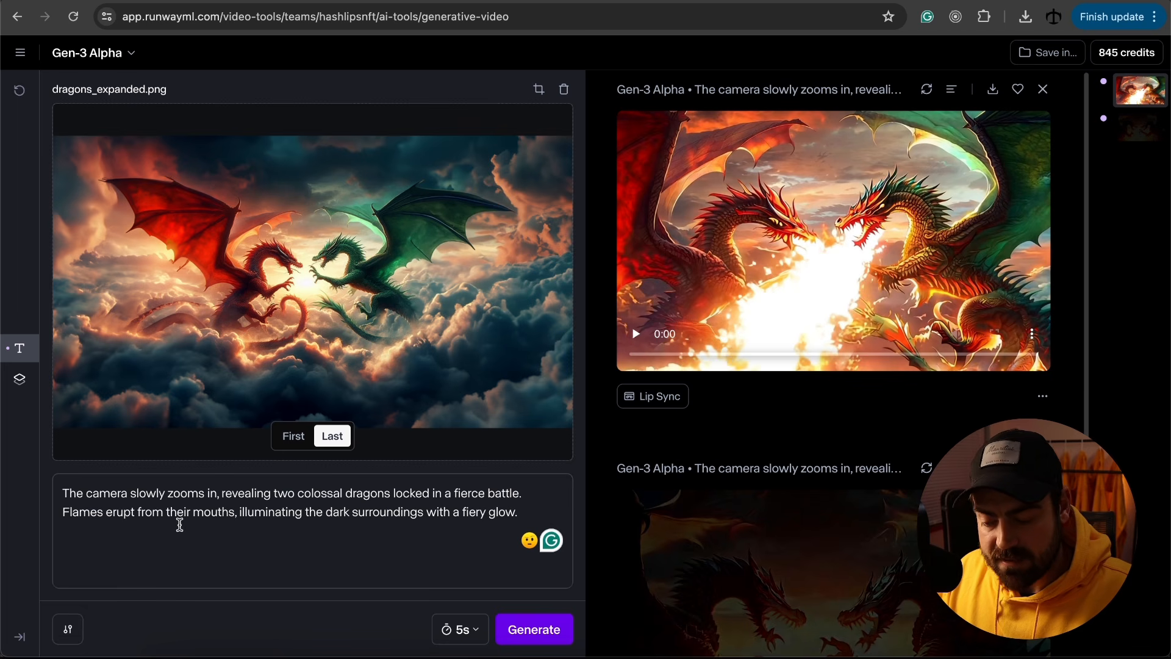
{"action": "key", "text": "ctrl+a"}
{"action": "type", "text": "The Camera follows"}
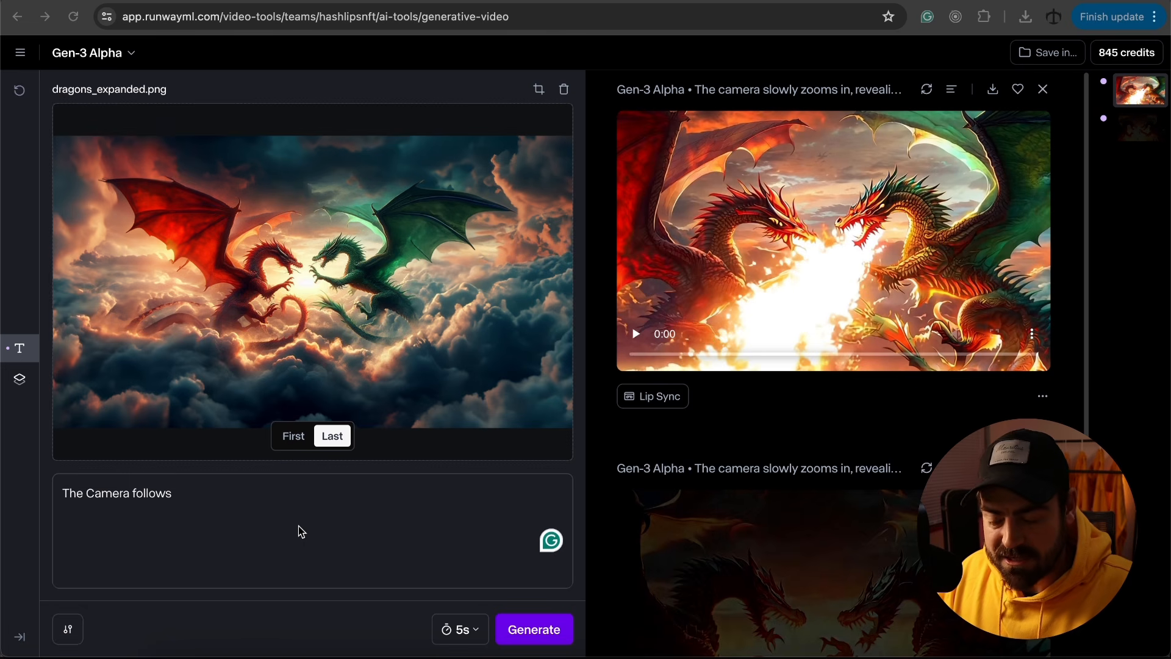
{"action": "left_click", "coordinate": [543, 630]}
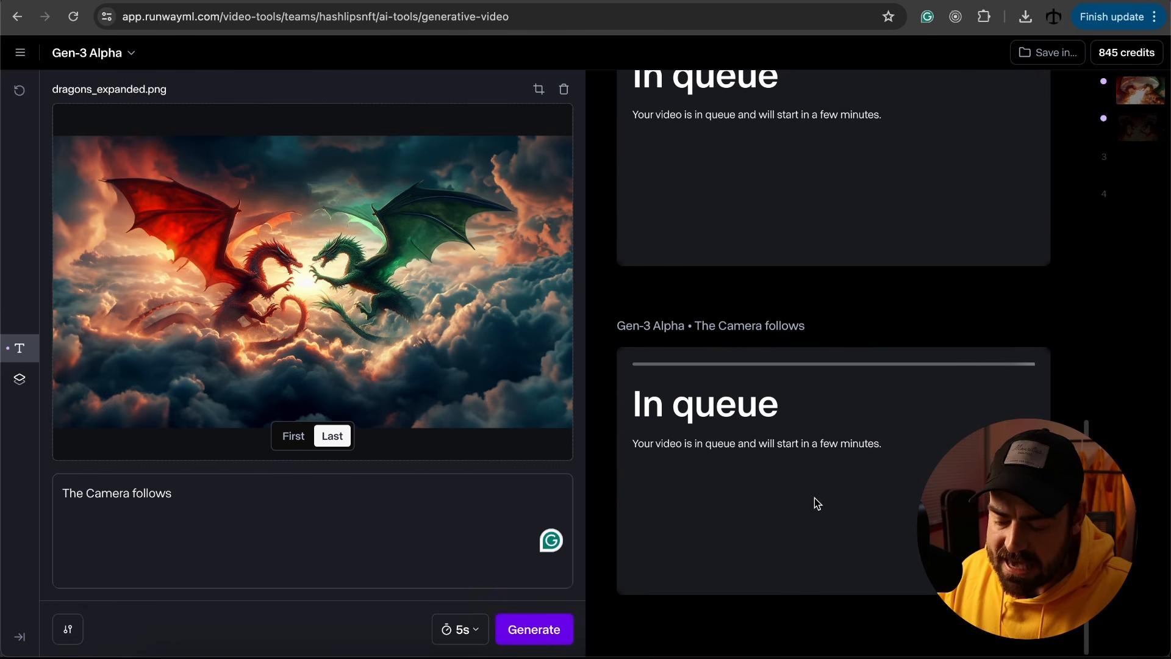
Set dragons_expanded.png as the first frame and generate two more videos with the same "The Camera follows" prompt
{"action": "scroll", "coordinate": [811, 497], "scroll_direction": "up", "scroll_amount": 10}
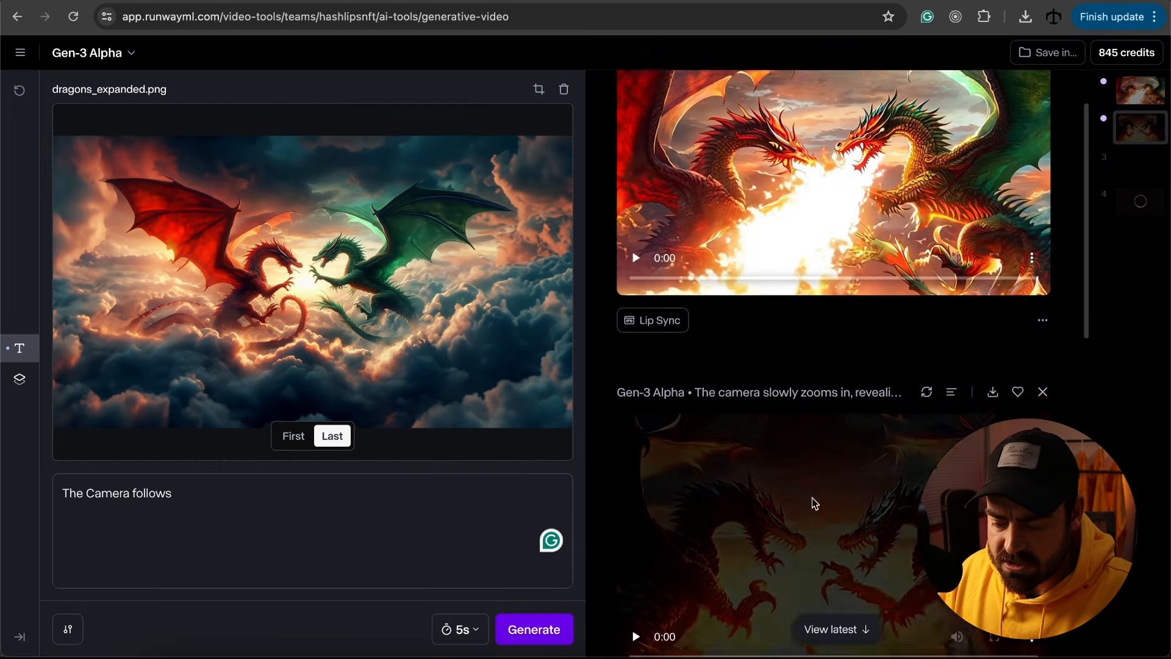
{"action": "scroll", "coordinate": [687, 500], "scroll_direction": "down", "scroll_amount": 10}
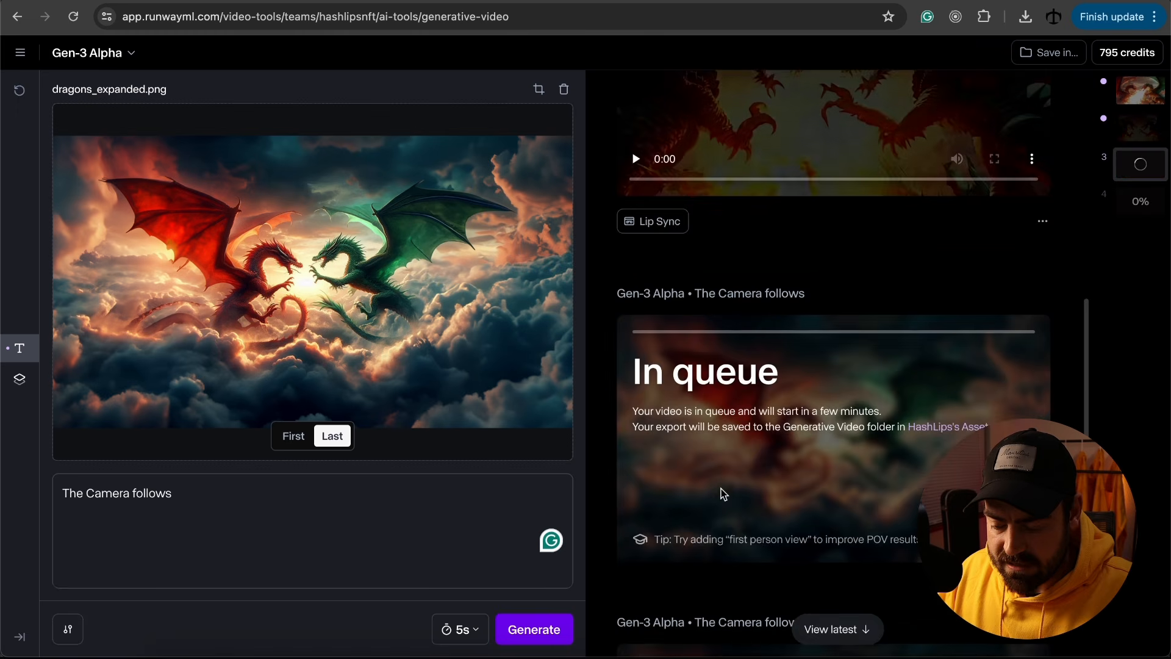
{"action": "scroll", "coordinate": [721, 487], "scroll_direction": "down", "scroll_amount": 2}
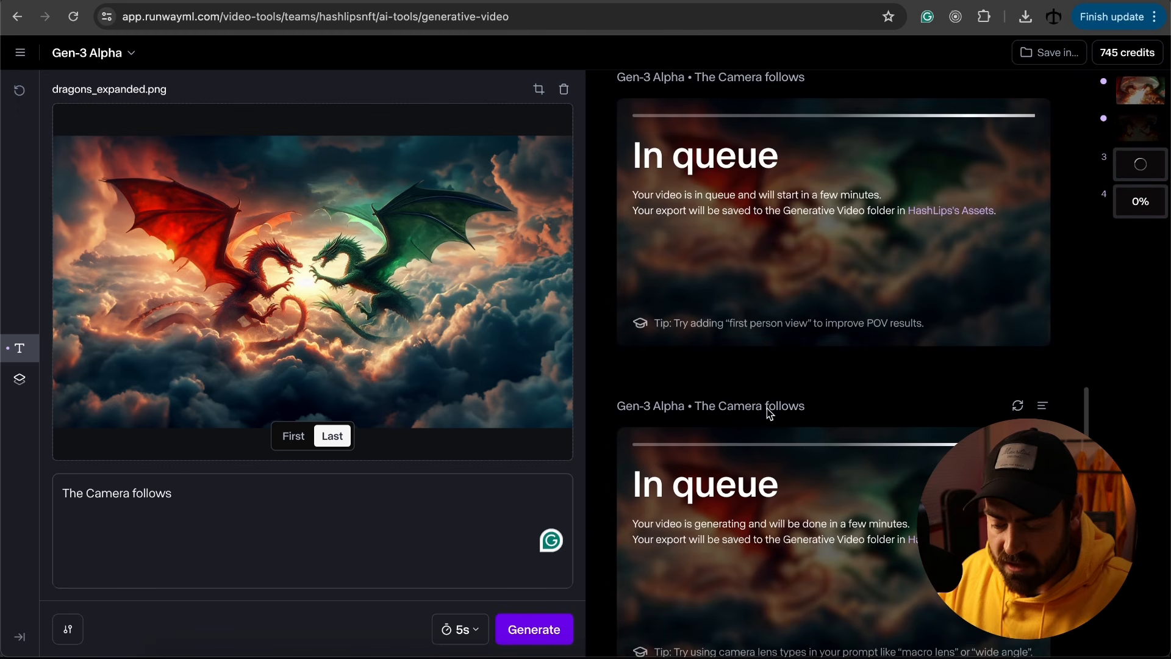
{"action": "left_click", "coordinate": [284, 442]}
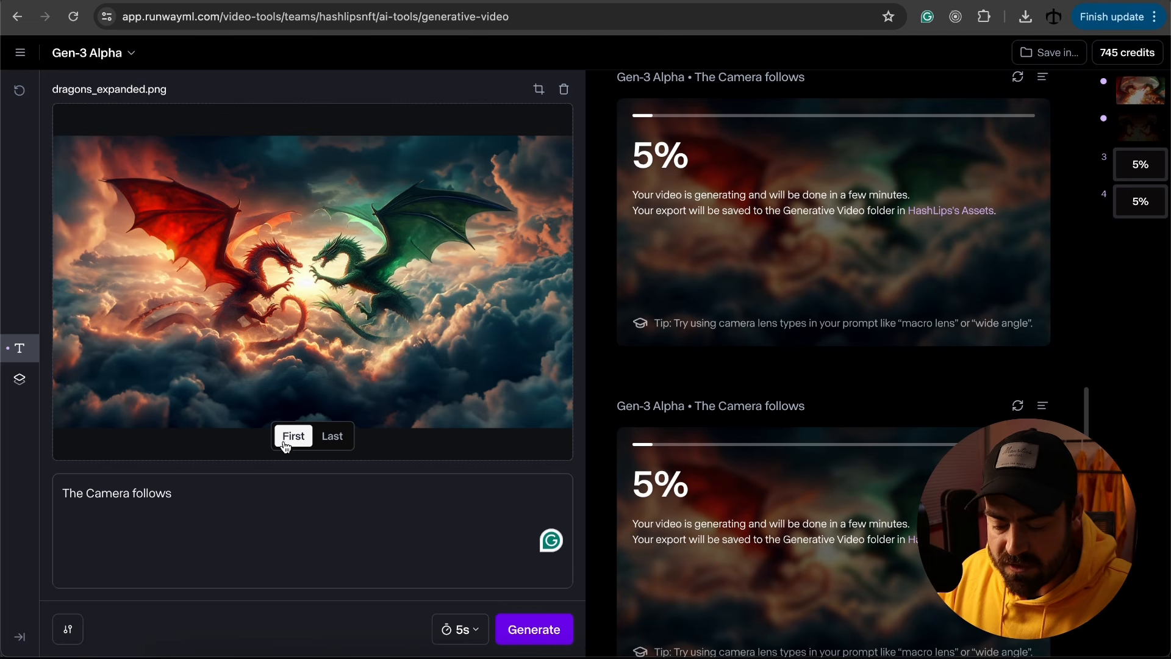
{"action": "left_click", "coordinate": [525, 637]}
{"action": "left_click", "coordinate": [524, 637]}
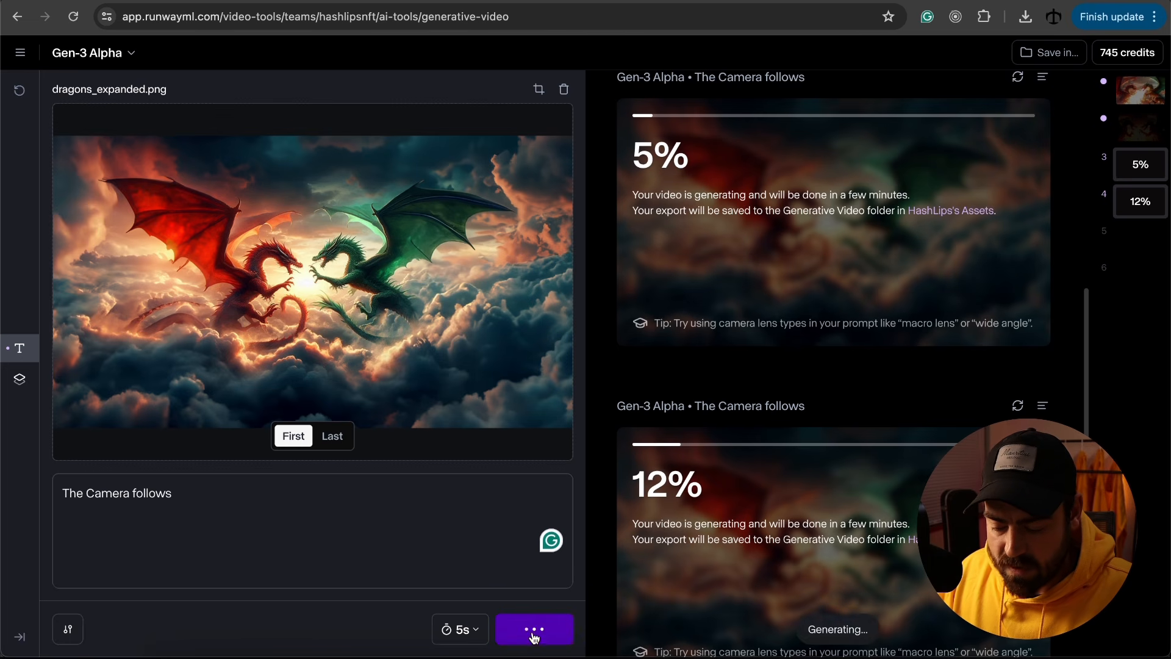
Reuse the first video's prompt about the camera slowly zooming in and generate further videos with the dragon image as the first frame
{"action": "scroll", "coordinate": [760, 494], "scroll_direction": "down", "scroll_amount": 3}
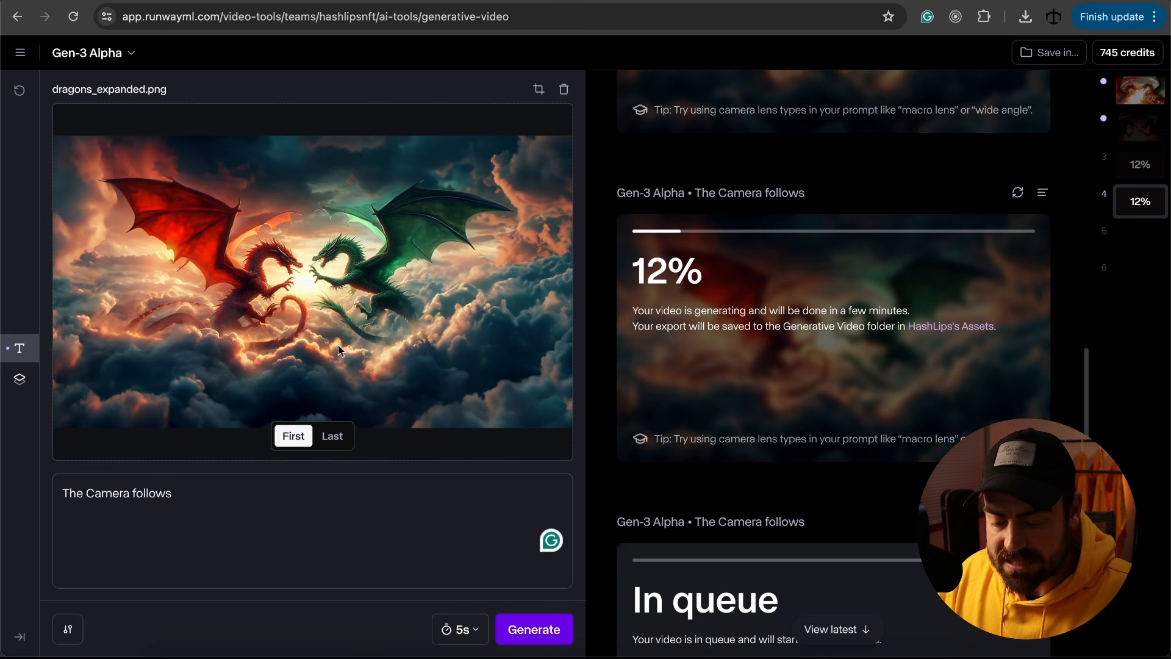
{"action": "scroll", "coordinate": [848, 397], "scroll_direction": "up", "scroll_amount": 10}
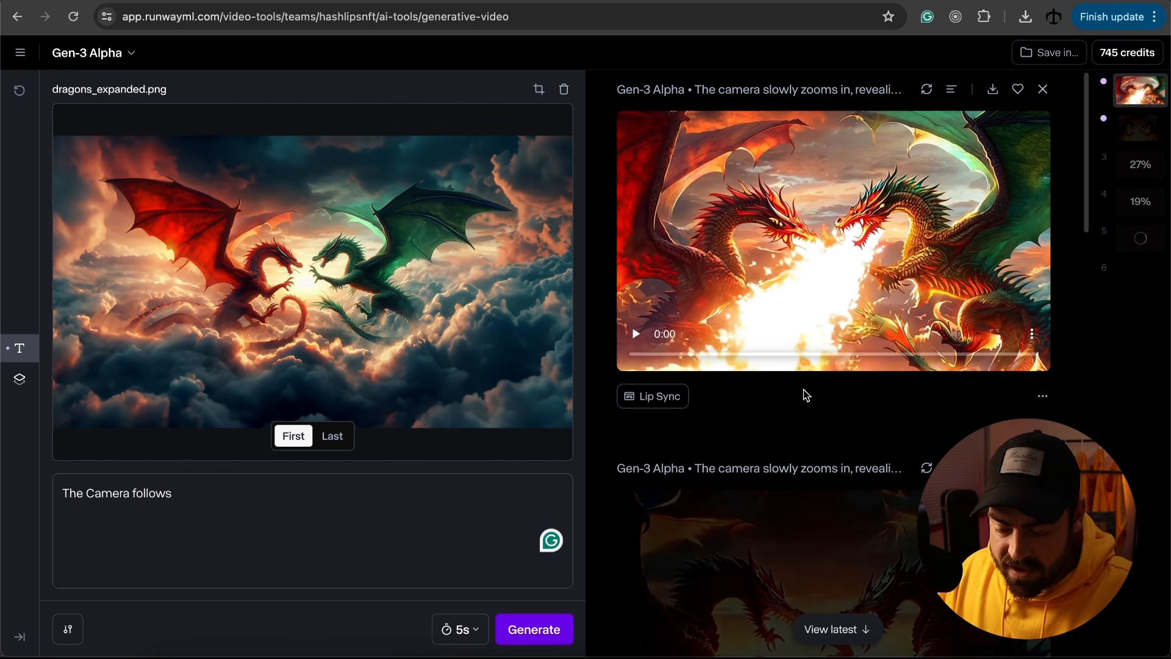
{"action": "left_click", "coordinate": [924, 92]}
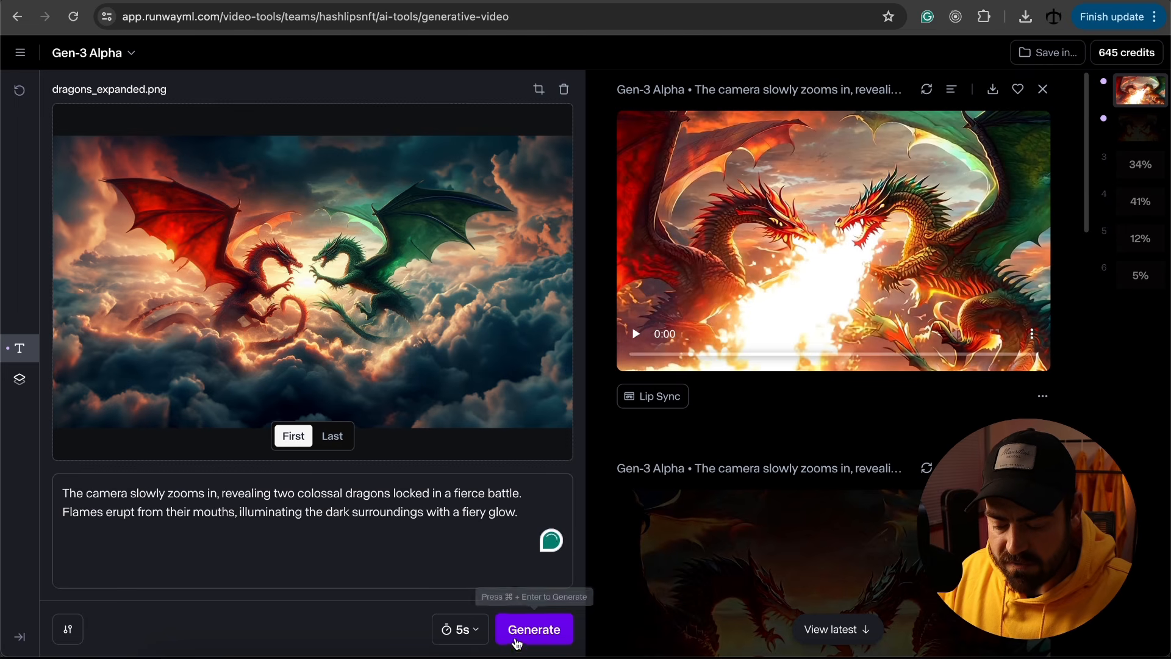
{"action": "left_click", "coordinate": [531, 629]}
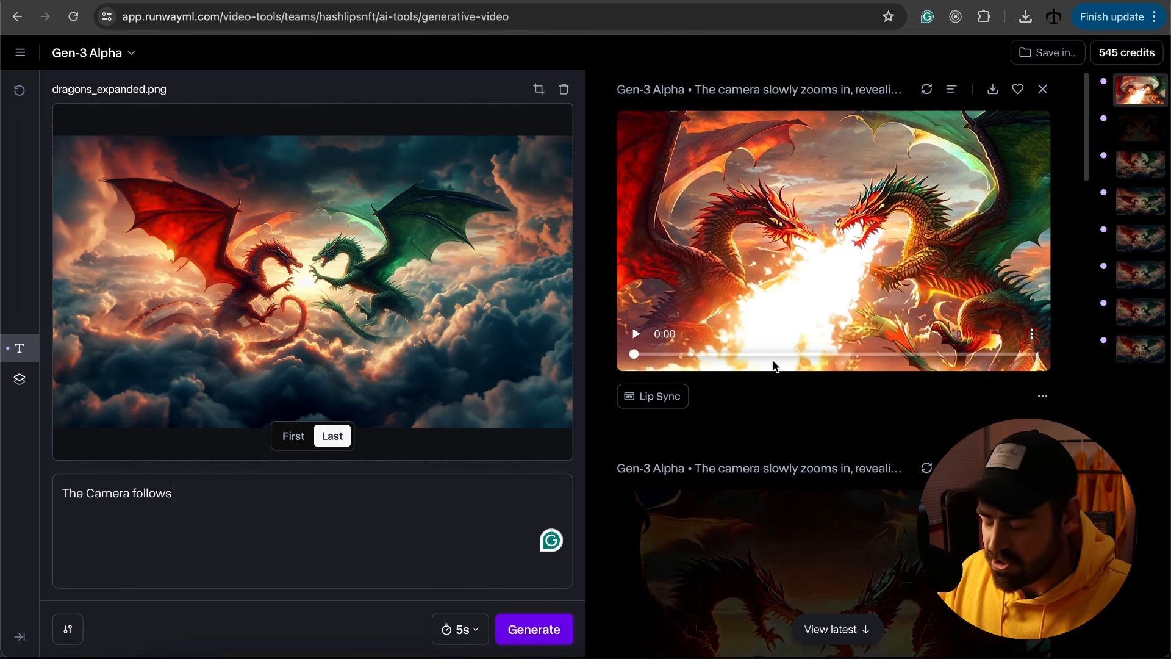
Reload the first video's prompt and play both videos generated from the slow zoom-in description
{"action": "left_click", "coordinate": [927, 90]}
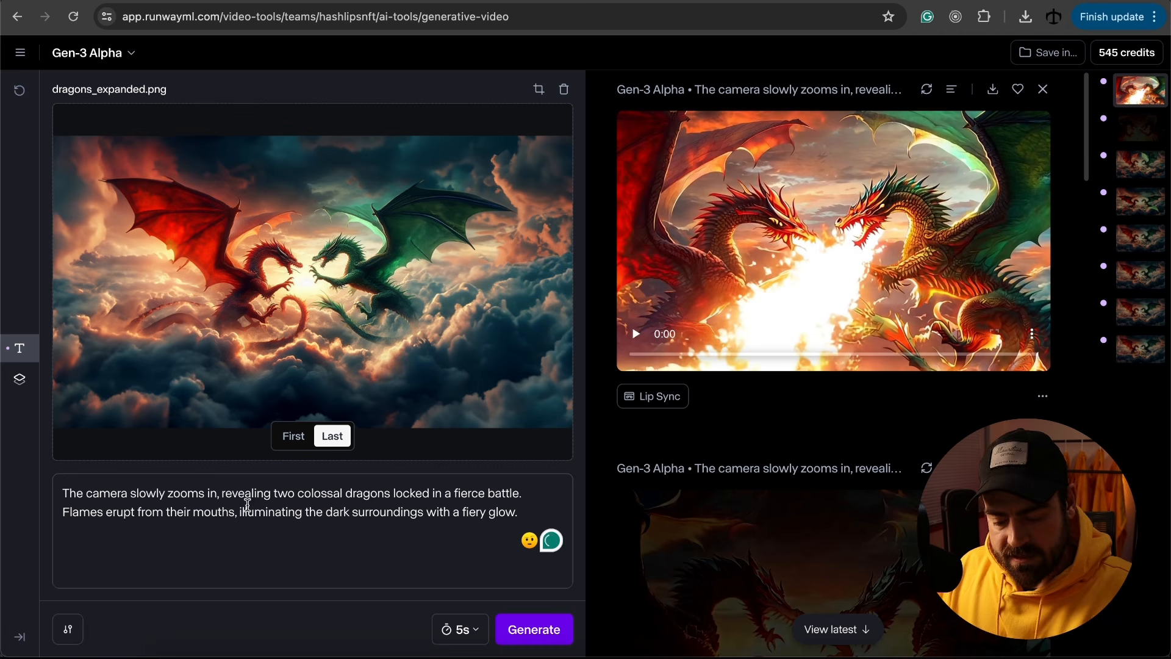
{"action": "left_click", "coordinate": [636, 334]}
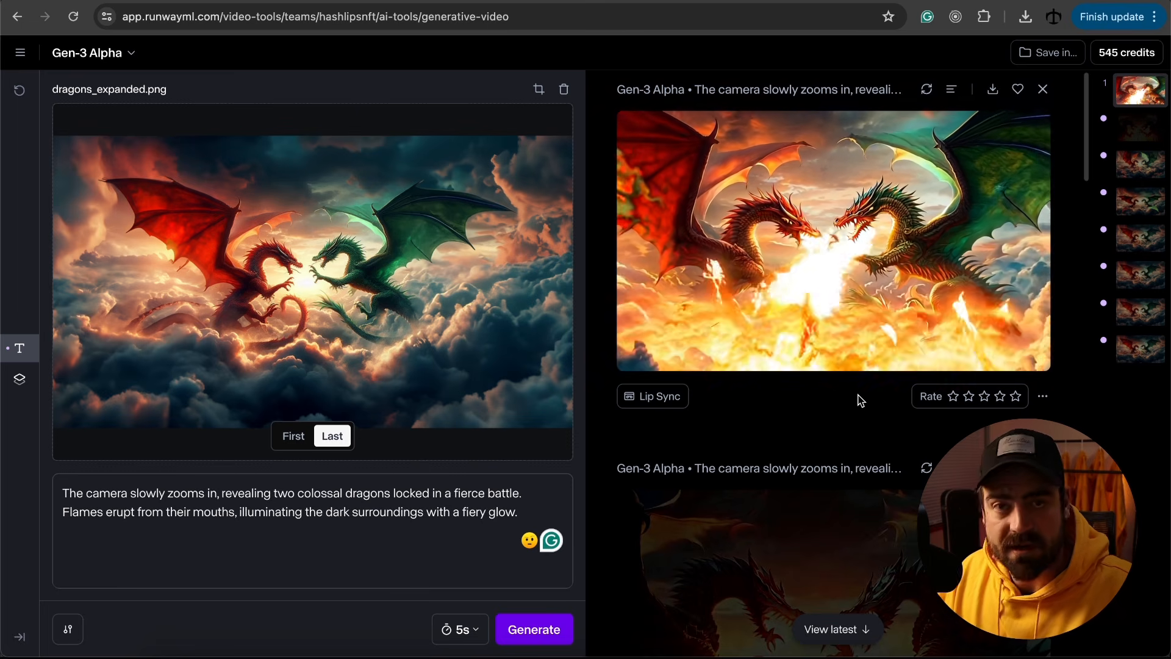
{"action": "scroll", "coordinate": [856, 396], "scroll_direction": "down", "scroll_amount": 4}
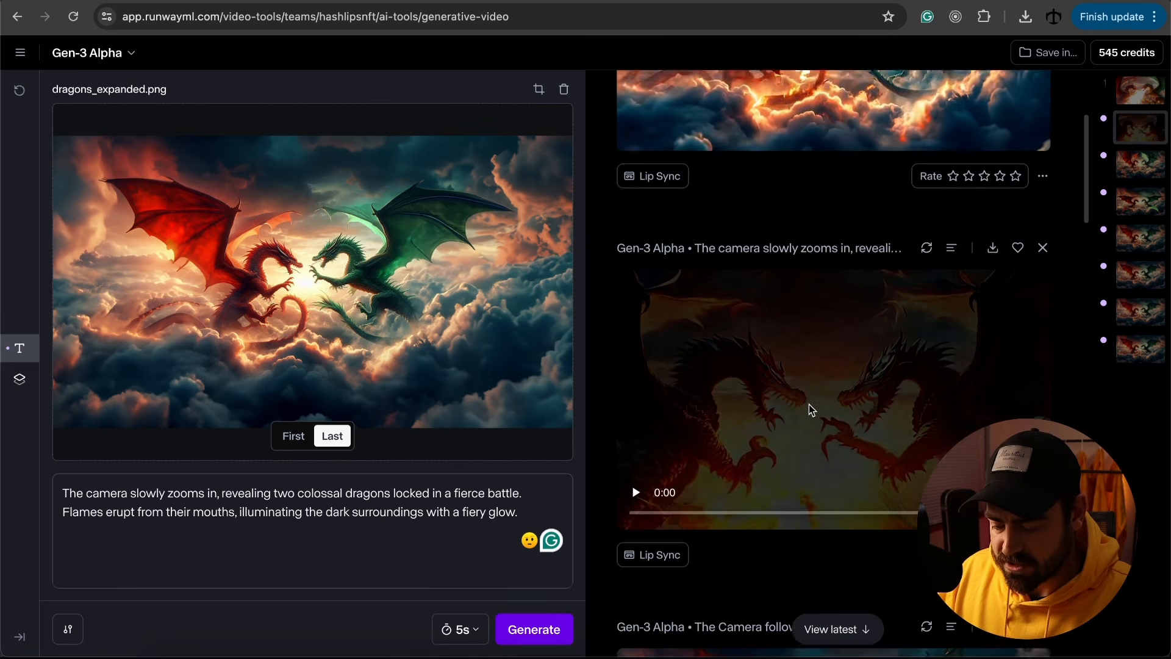
{"action": "scroll", "coordinate": [782, 406], "scroll_direction": "down", "scroll_amount": 1}
{"action": "left_click", "coordinate": [636, 479]}
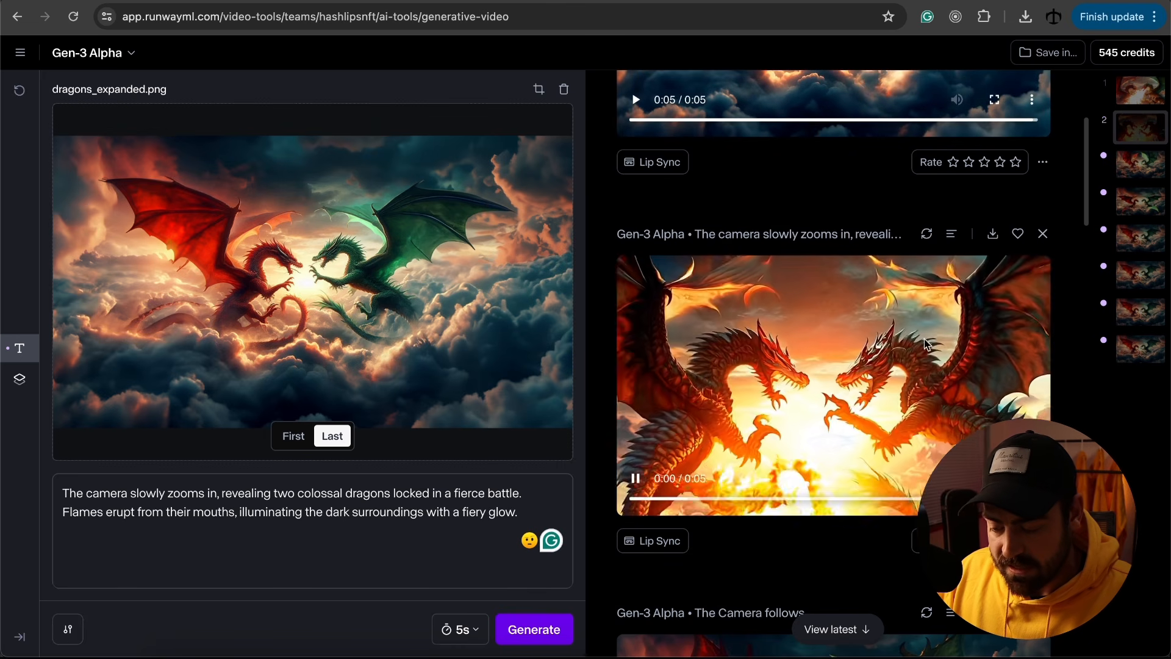
Play the first of the videos generated from the "The Camera follows" prompt
{"action": "scroll", "coordinate": [765, 484], "scroll_direction": "down", "scroll_amount": 2}
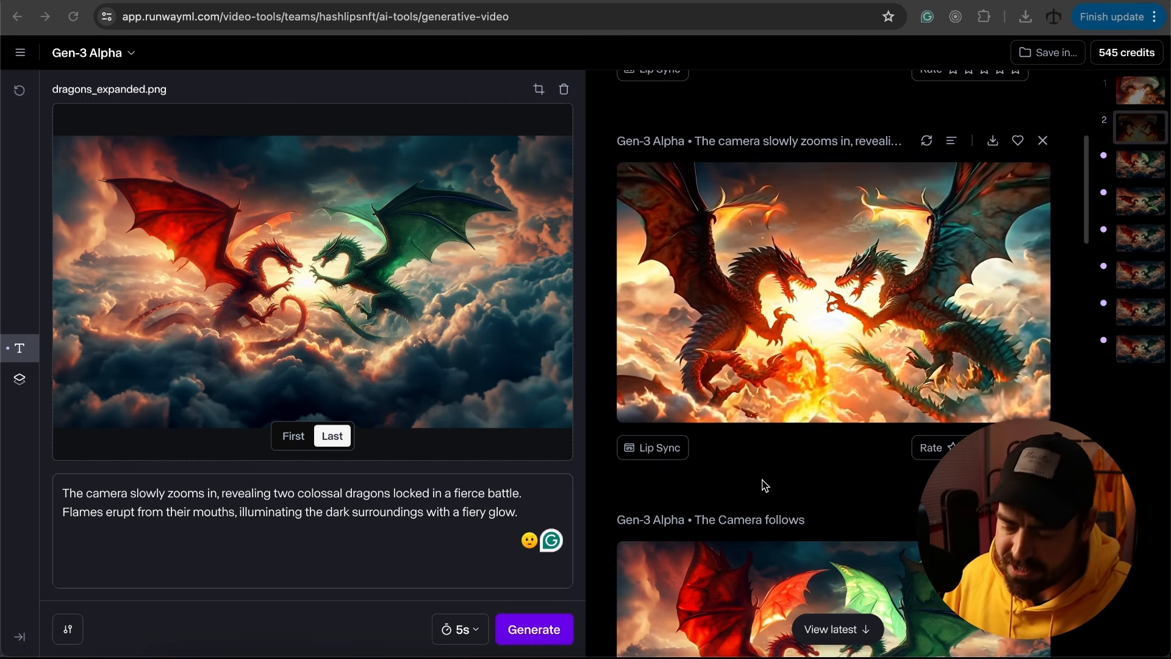
{"action": "scroll", "coordinate": [811, 456], "scroll_direction": "down", "scroll_amount": 1}
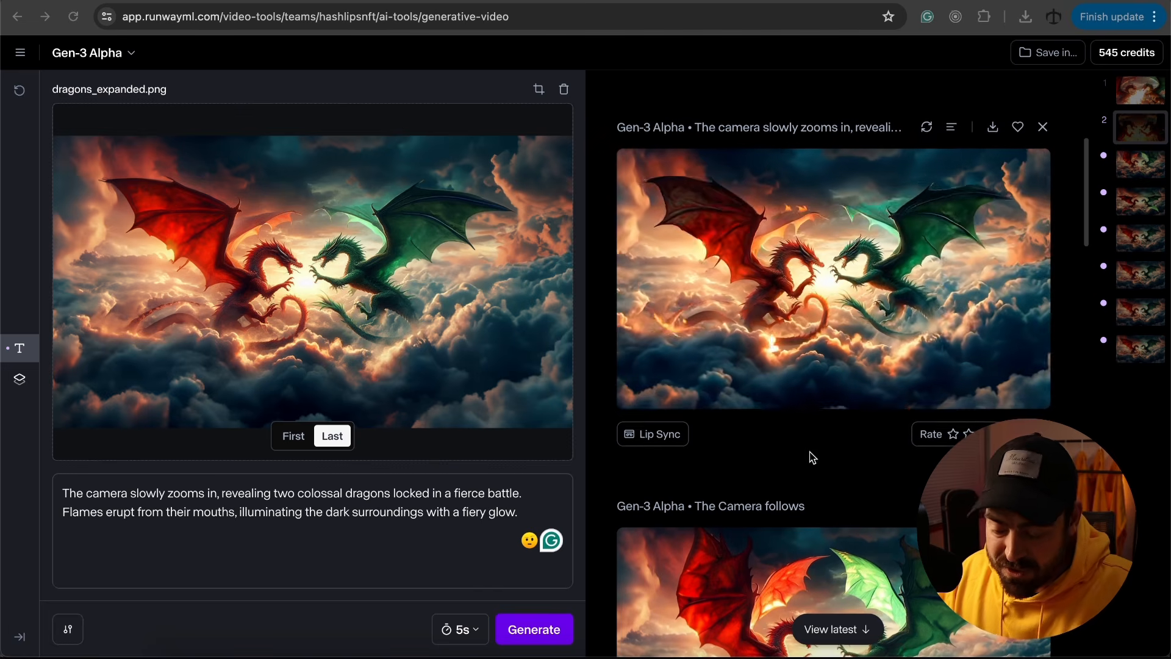
{"action": "scroll", "coordinate": [811, 456], "scroll_direction": "down", "scroll_amount": 5}
{"action": "scroll", "coordinate": [812, 456], "scroll_direction": "down", "scroll_amount": 1}
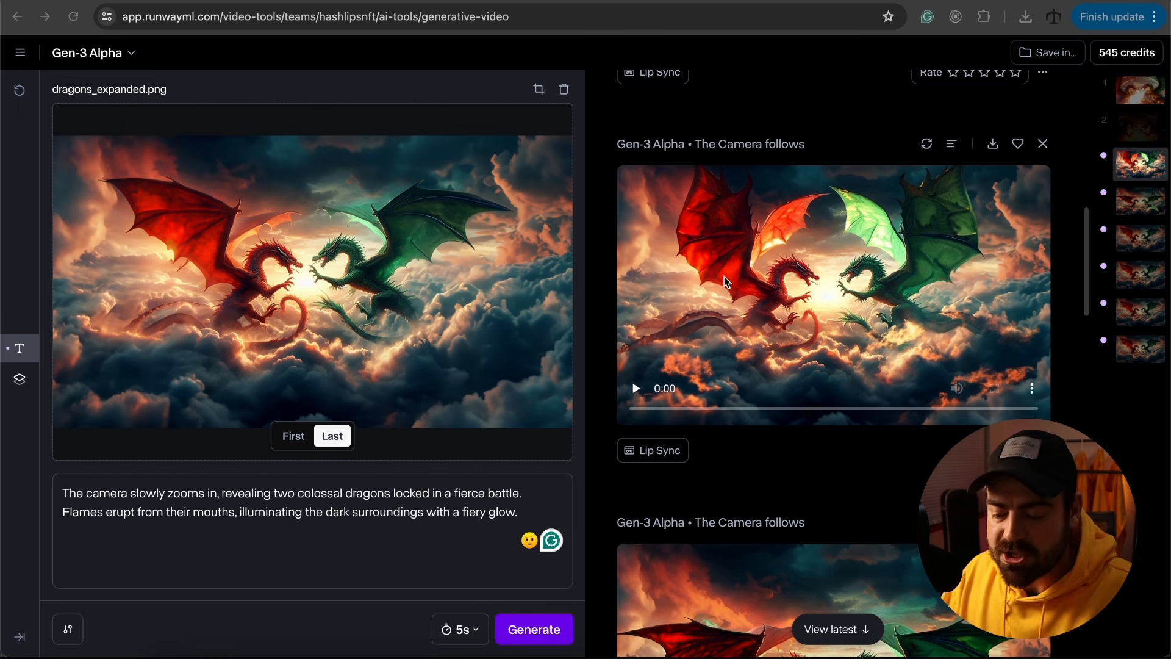
{"action": "left_click", "coordinate": [635, 390]}
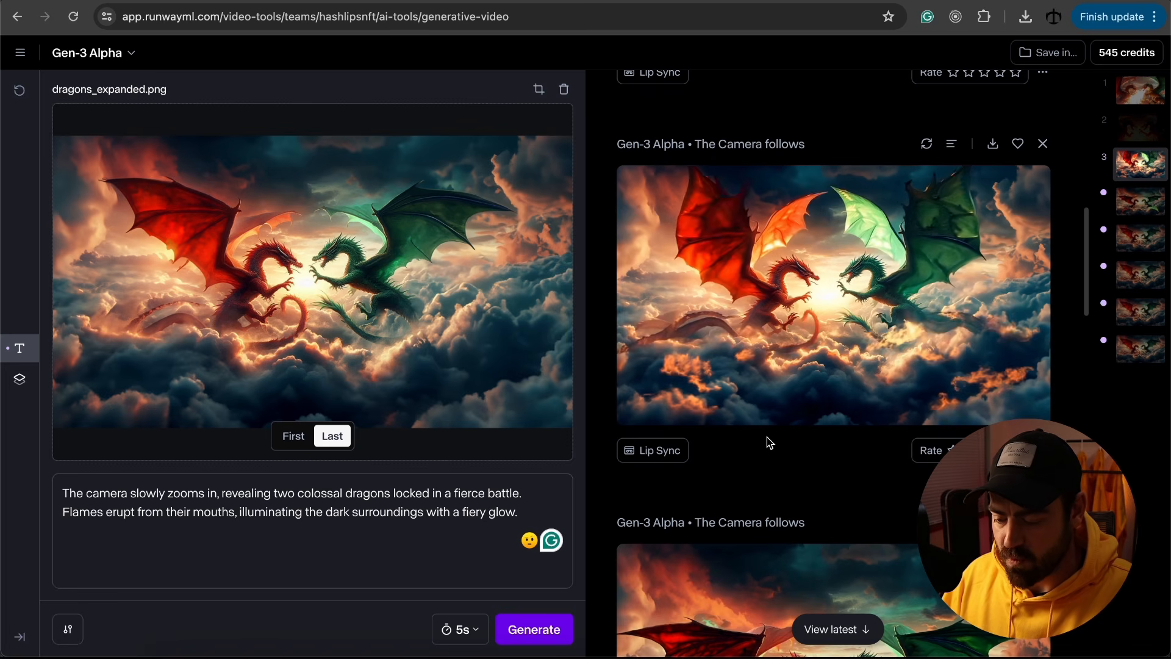
Play the second "The Camera follows" video and scrub back and forth through its timeline to examine the dragons' motion
{"action": "scroll", "coordinate": [766, 437], "scroll_direction": "up", "scroll_amount": 1}
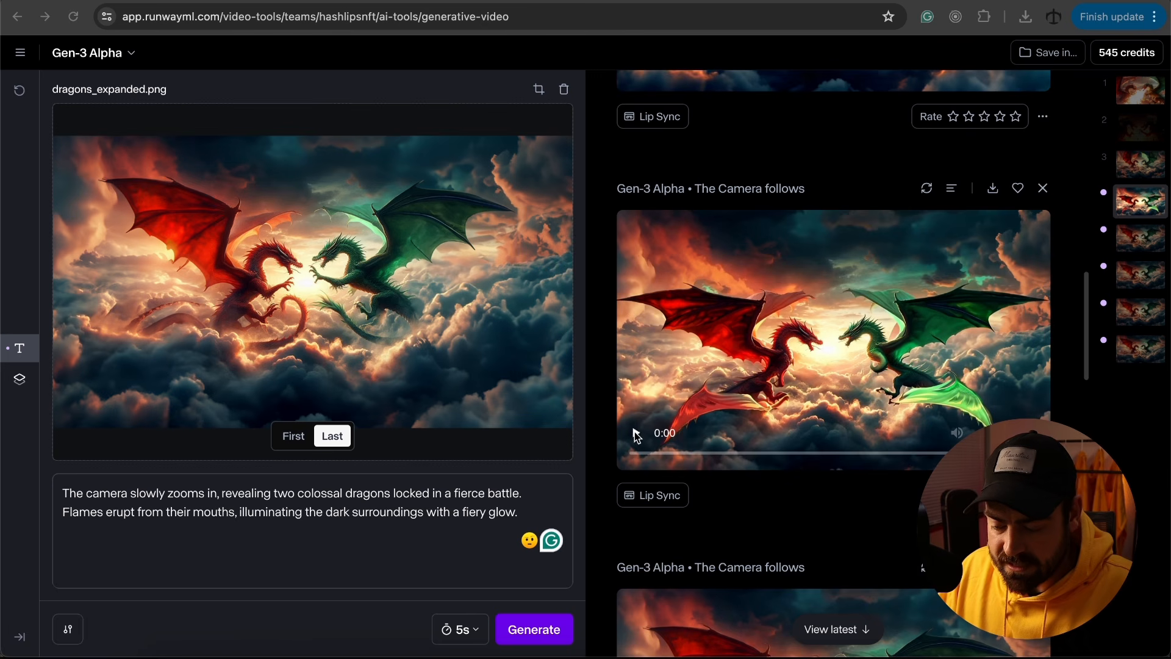
{"action": "left_click", "coordinate": [636, 436]}
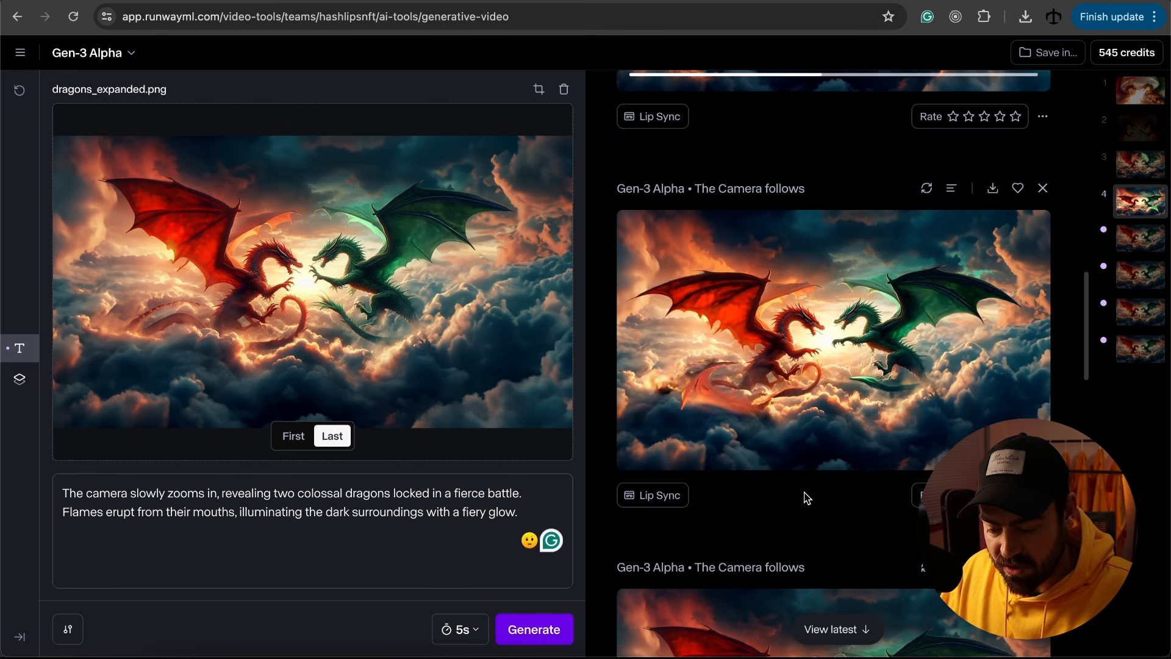
{"action": "left_click", "coordinate": [918, 455]}
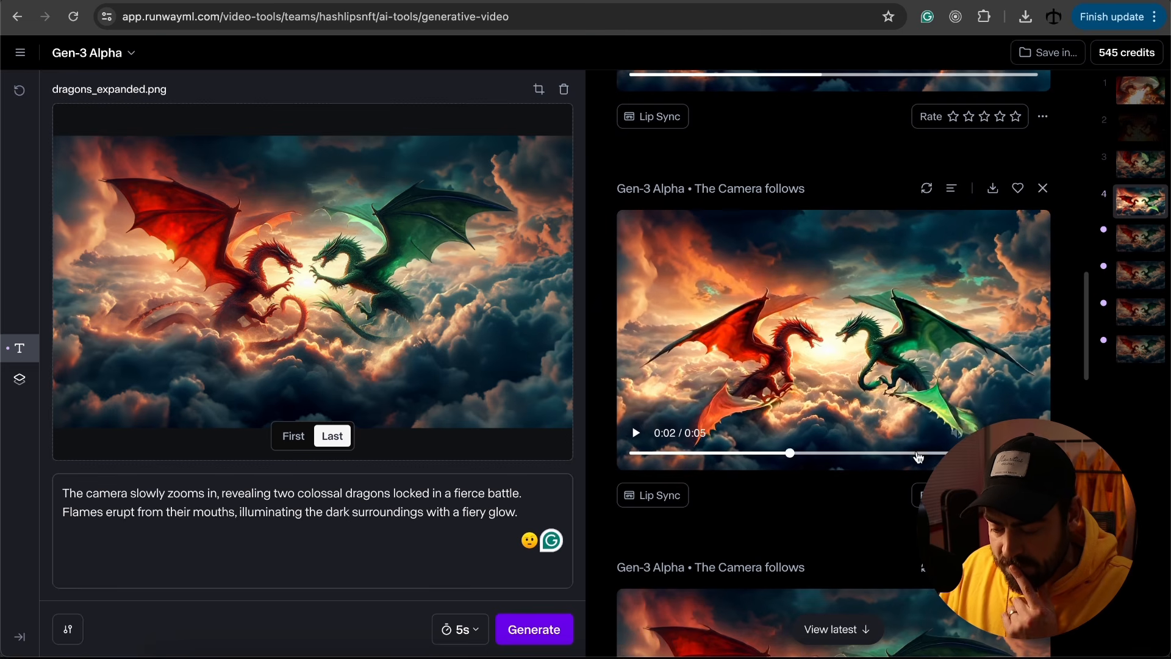
{"action": "left_click_drag", "start_coordinate": [918, 457], "coordinate": [1002, 455]}
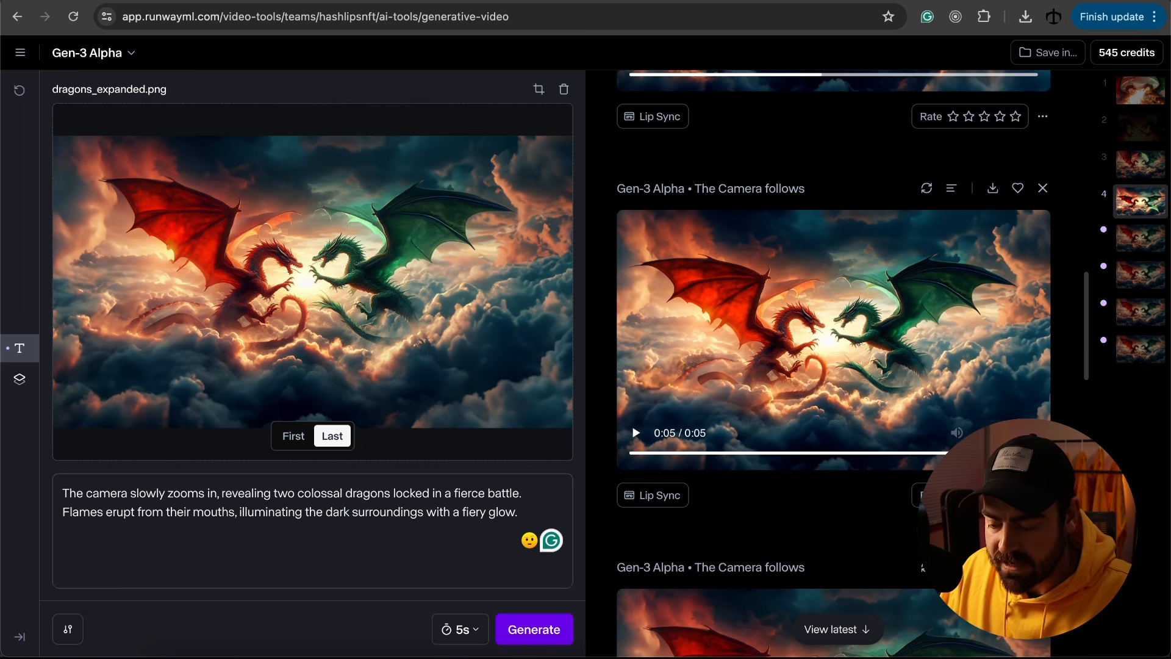
{"action": "left_click", "coordinate": [671, 454]}
{"action": "left_click_drag", "start_coordinate": [687, 453], "coordinate": [751, 458]}
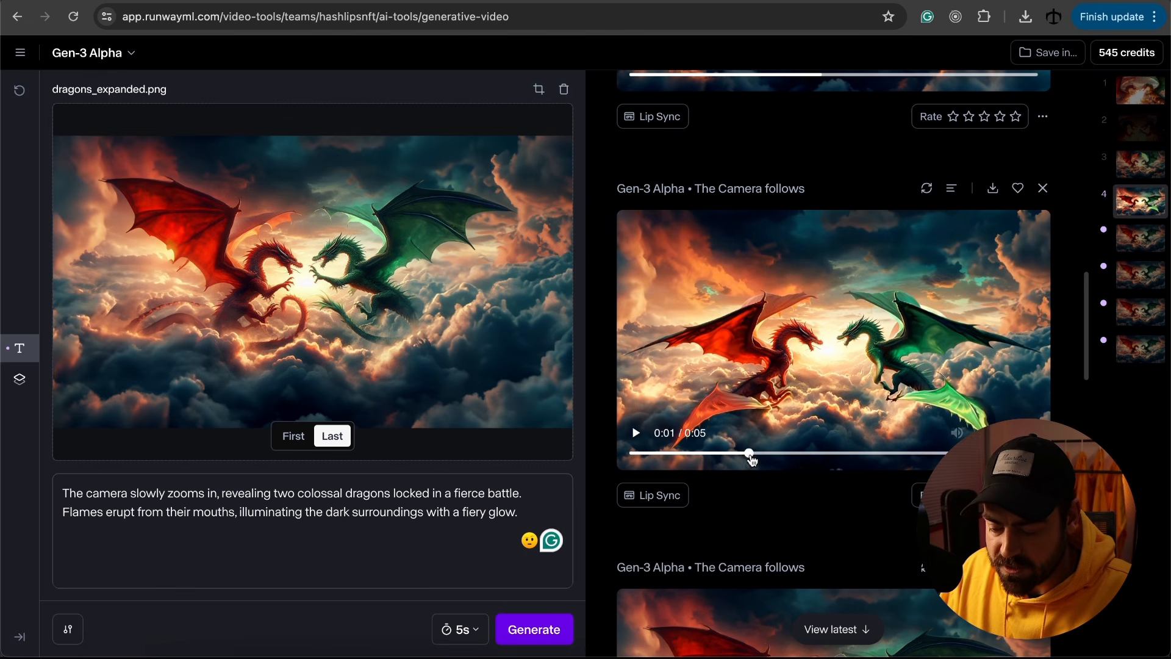
{"action": "left_click_drag", "start_coordinate": [890, 462], "coordinate": [958, 457]}
{"action": "left_click", "coordinate": [633, 453]}
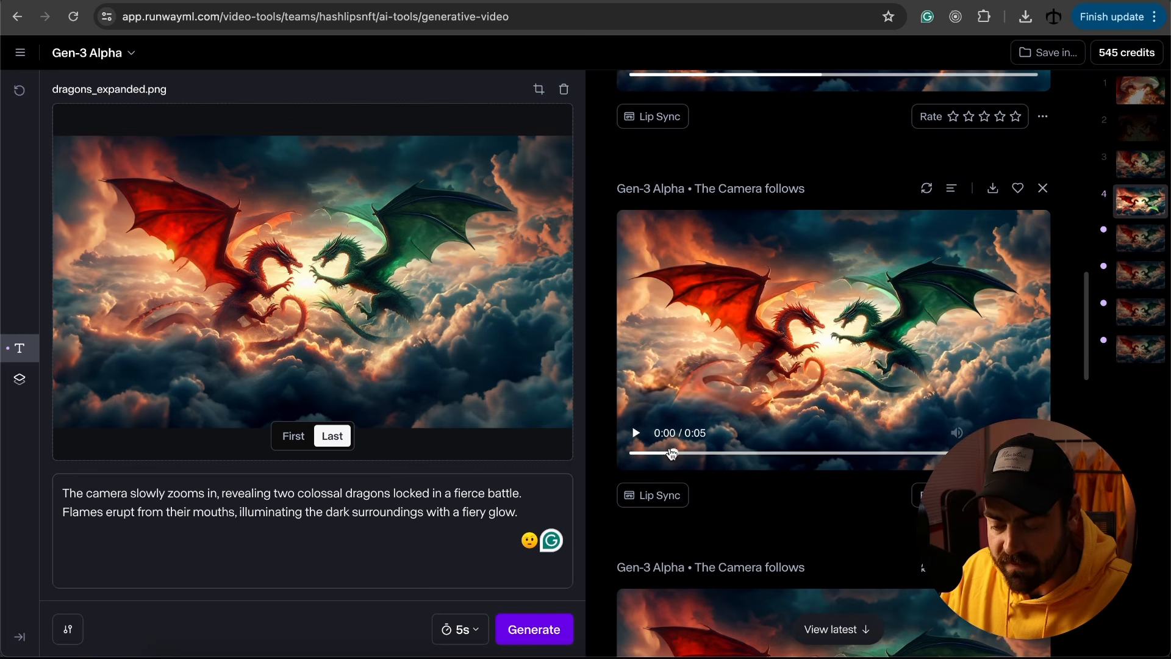
Play the first three dragon videos generated from the "First person view shot of a [subject]" prompt
{"action": "scroll", "coordinate": [824, 431], "scroll_direction": "down", "scroll_amount": 5}
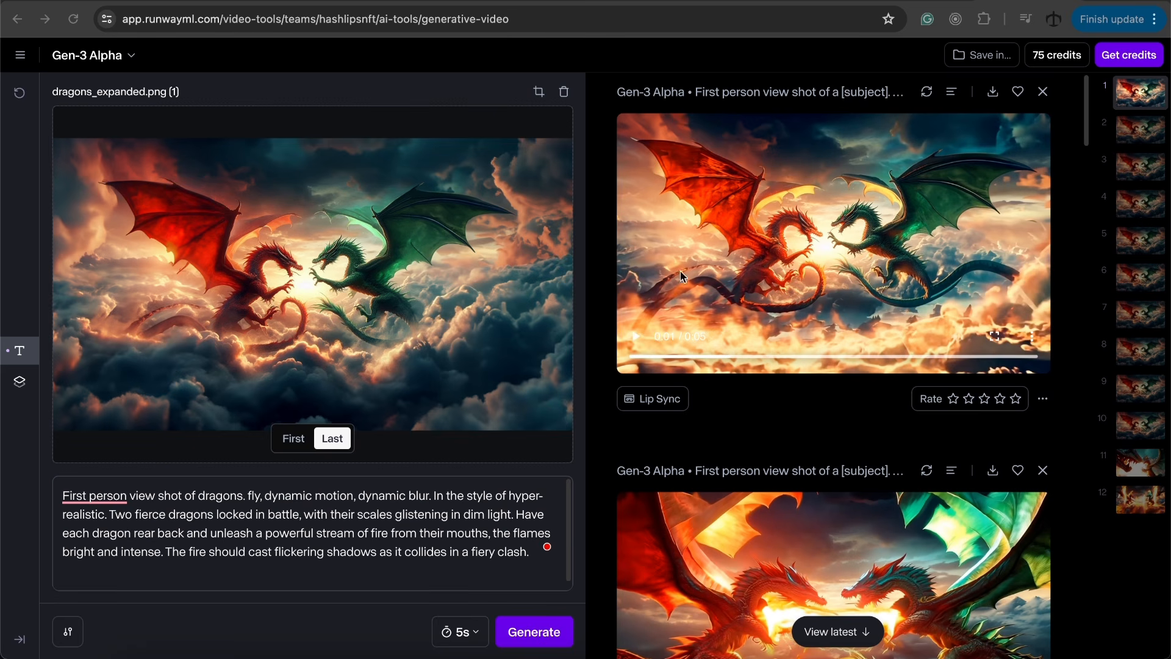
{"action": "left_click", "coordinate": [636, 339]}
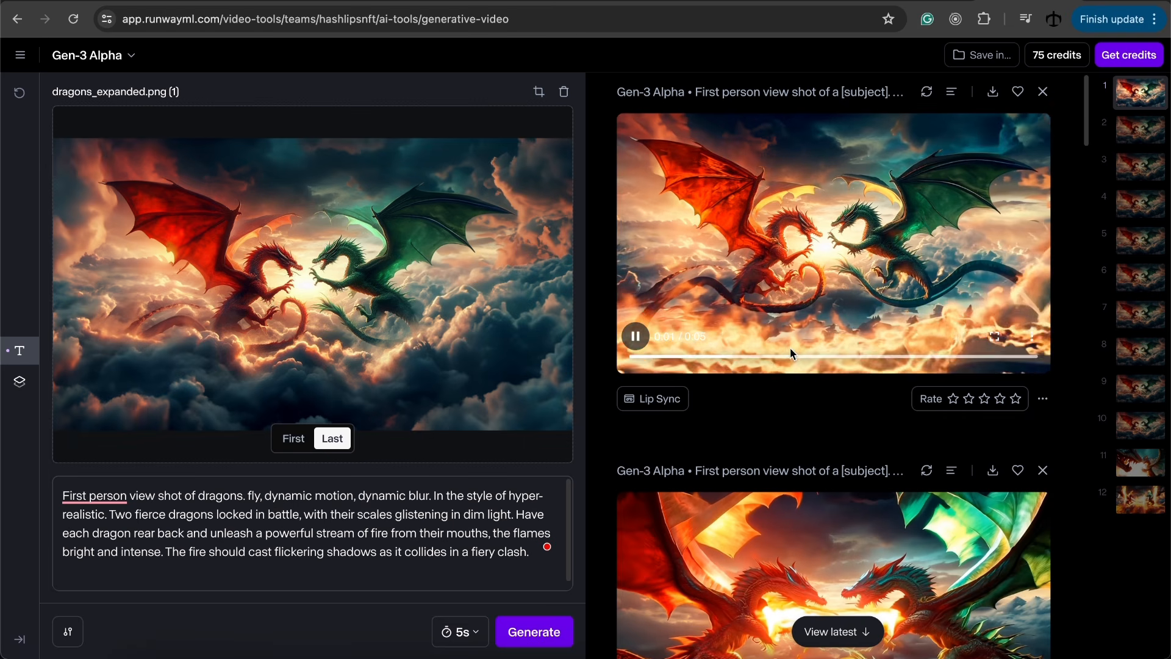
{"action": "scroll", "coordinate": [799, 317], "scroll_direction": "down", "scroll_amount": 3}
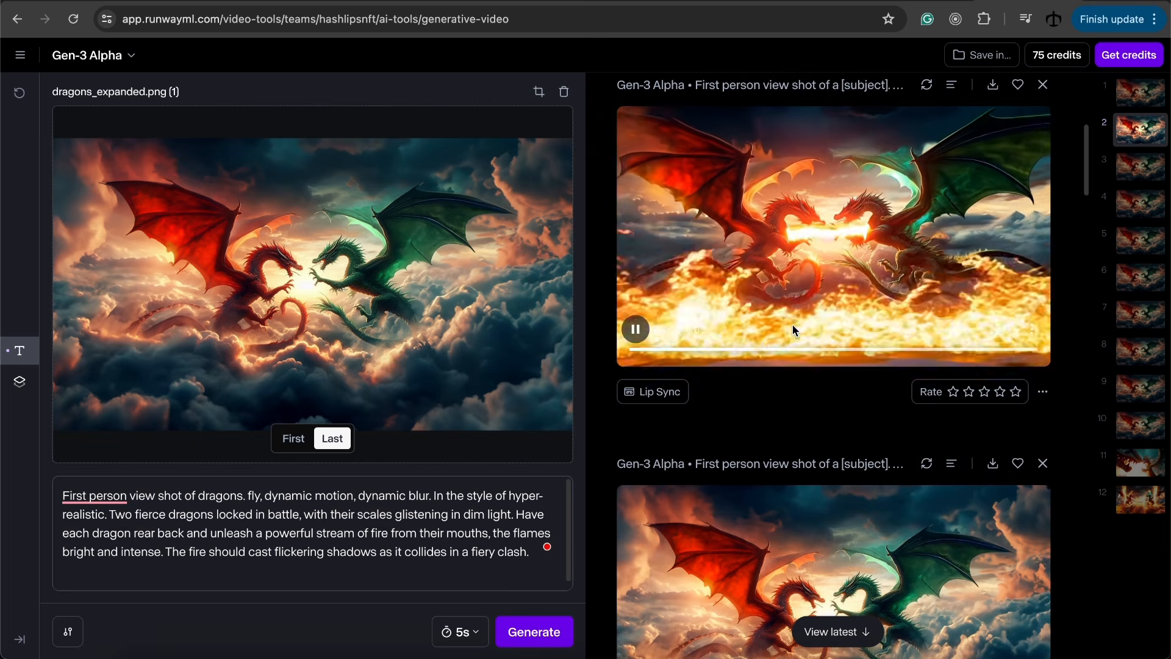
{"action": "scroll", "coordinate": [793, 327], "scroll_direction": "down", "scroll_amount": 3}
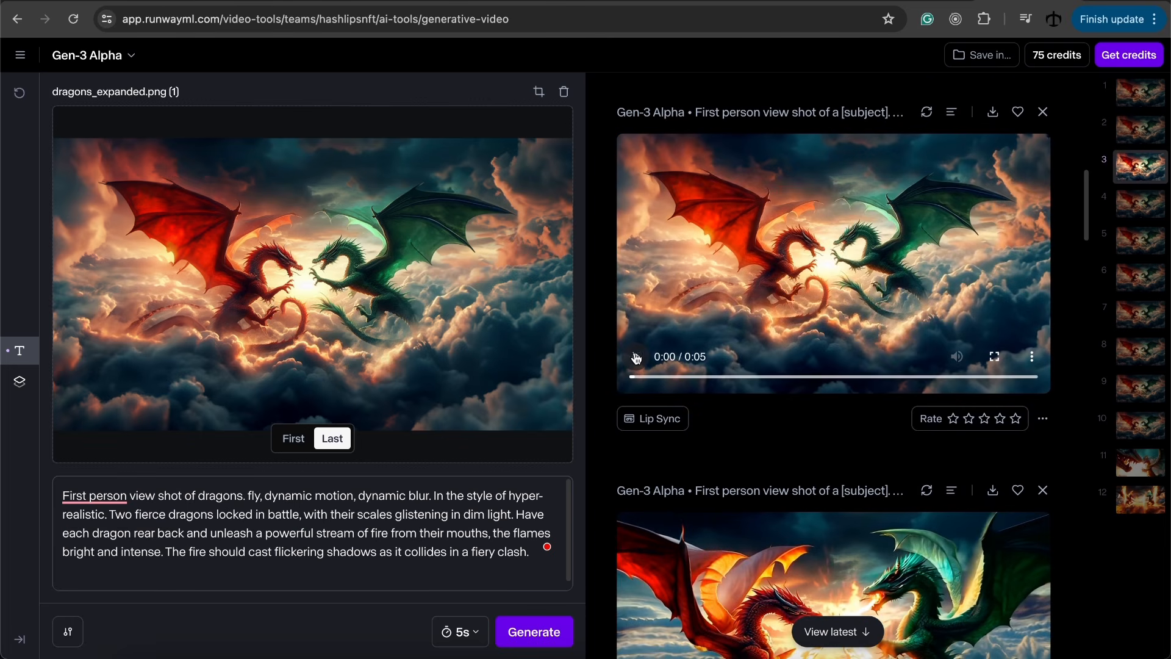
{"action": "left_click", "coordinate": [636, 358]}
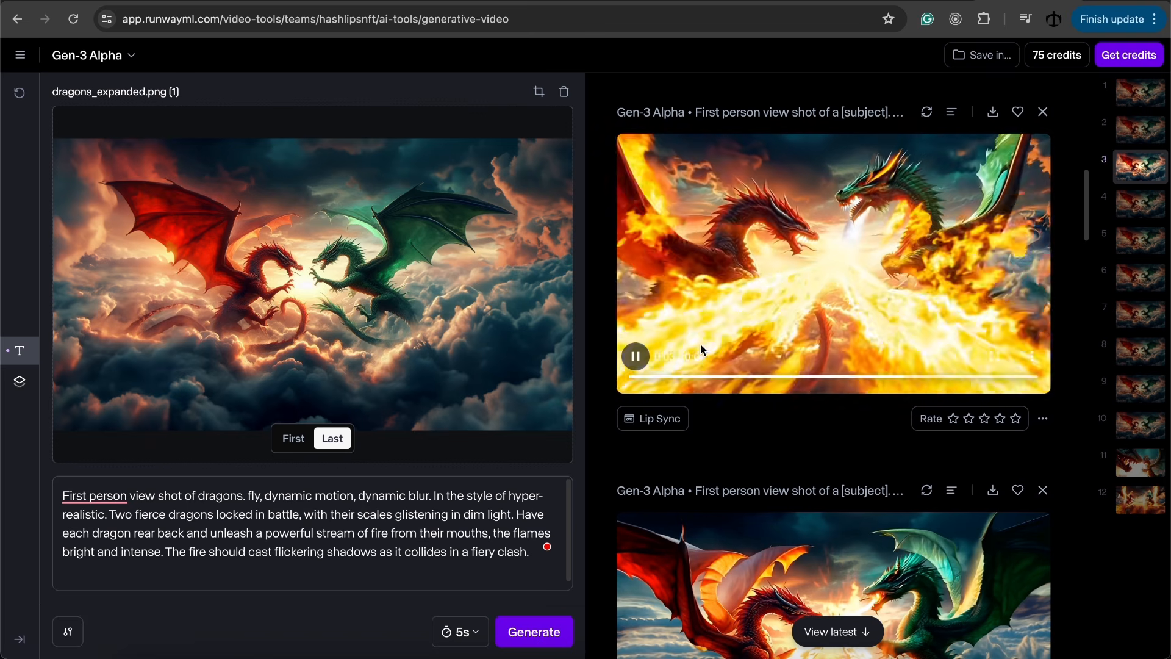
Play the seventh and eighth videos, generated from the "First person view shot of adragons" prompt
{"action": "scroll", "coordinate": [903, 400], "scroll_direction": "down", "scroll_amount": 10}
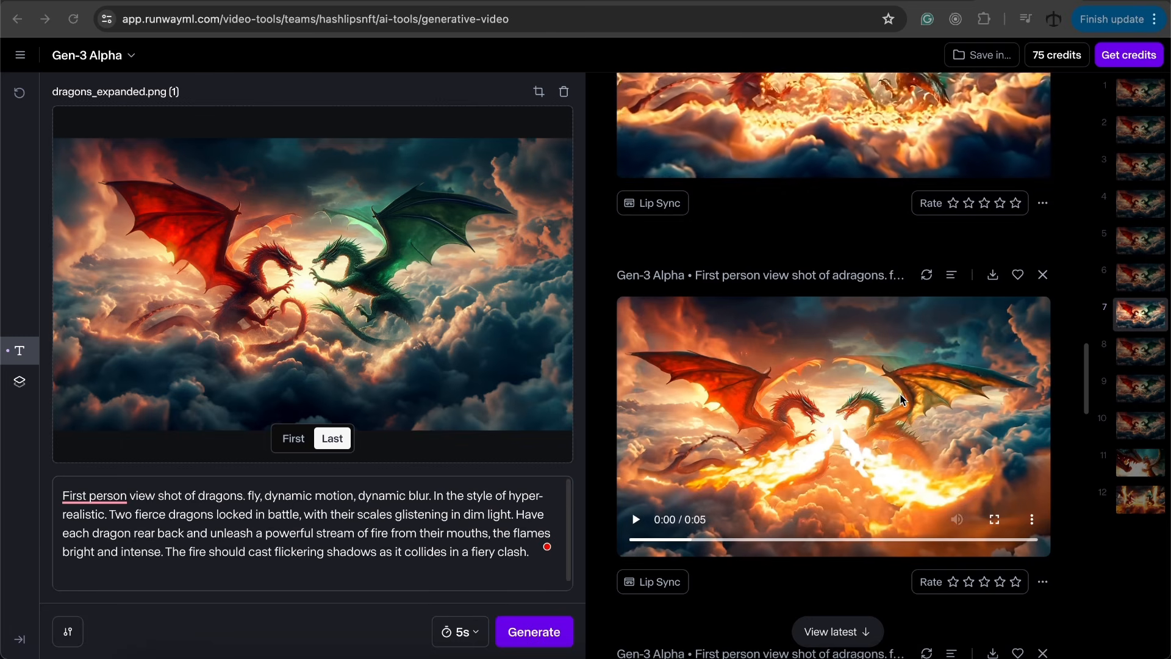
{"action": "scroll", "coordinate": [898, 393], "scroll_direction": "down", "scroll_amount": 2}
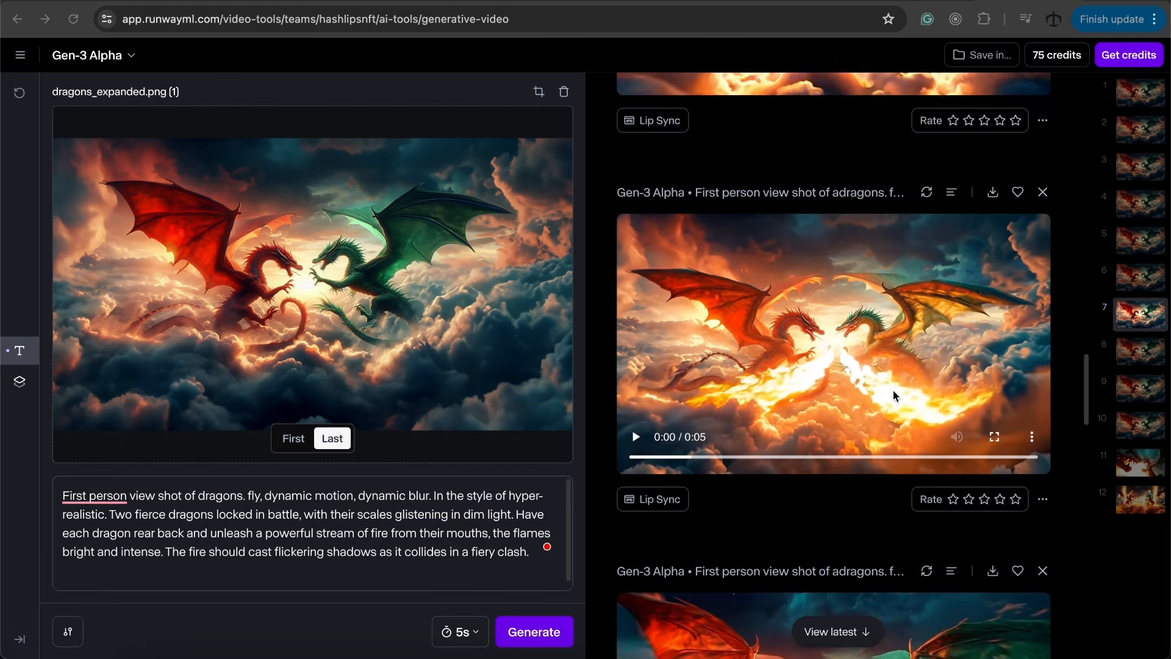
{"action": "left_click", "coordinate": [650, 428]}
{"action": "scroll", "coordinate": [717, 393], "scroll_direction": "down", "scroll_amount": 5}
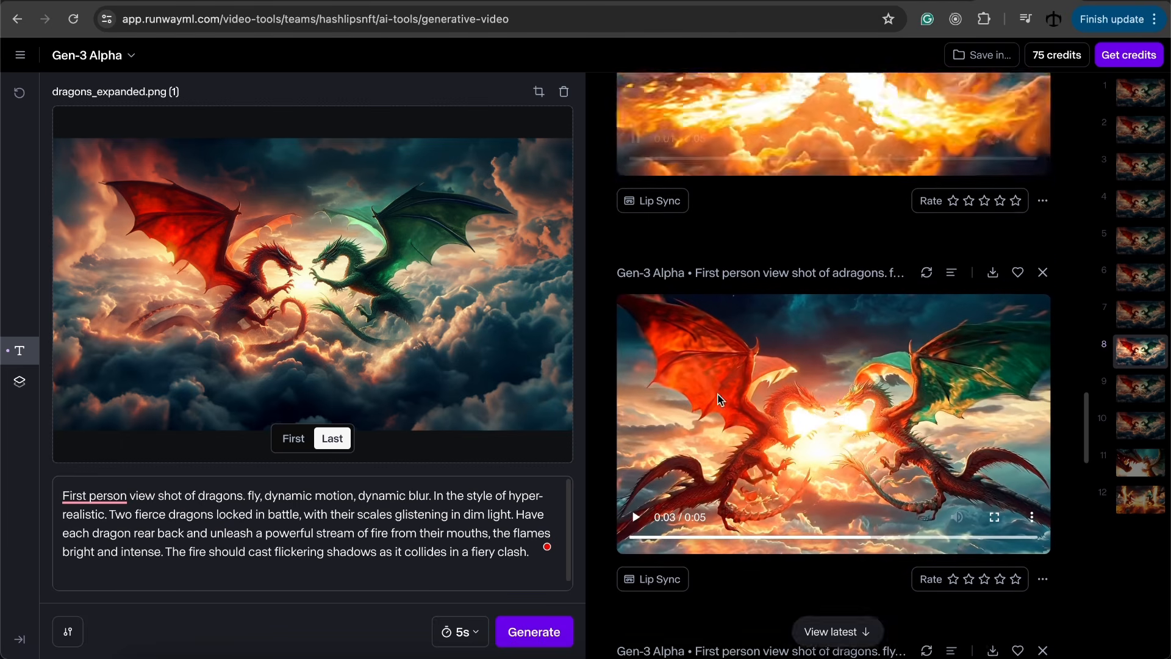
{"action": "scroll", "coordinate": [718, 399], "scroll_direction": "down", "scroll_amount": 2}
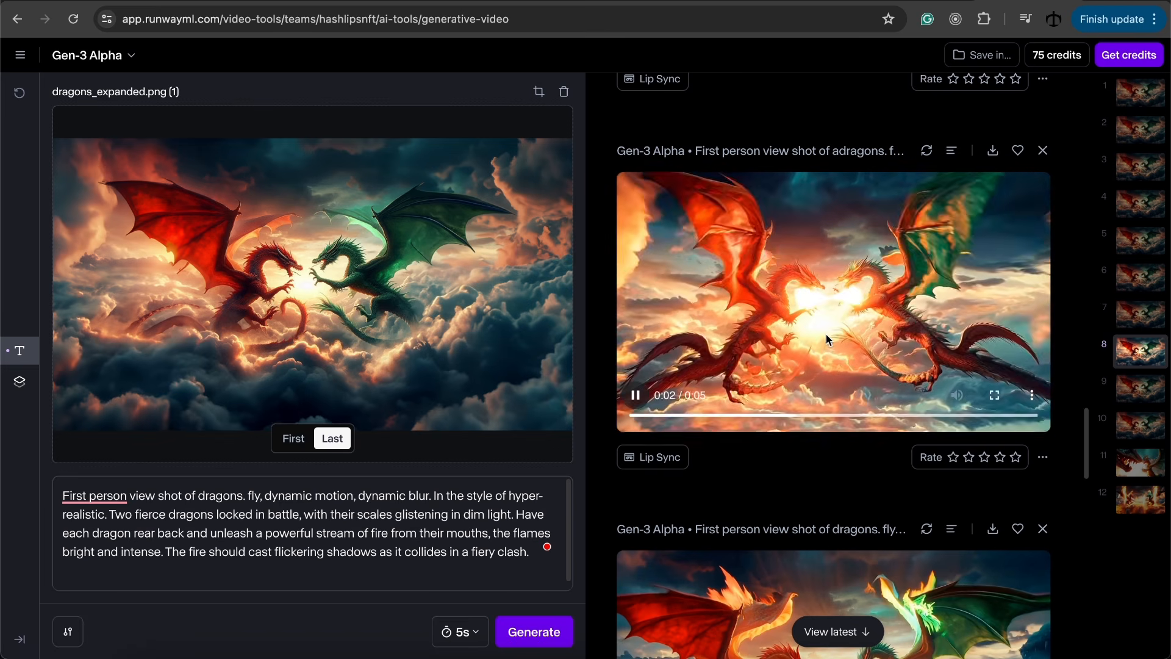
Play the remaining videos in the list, generated from the "First person view shot of dragons. fly" prompt
{"action": "scroll", "coordinate": [826, 334], "scroll_direction": "down", "scroll_amount": 3}
{"action": "left_click", "coordinate": [636, 394]}
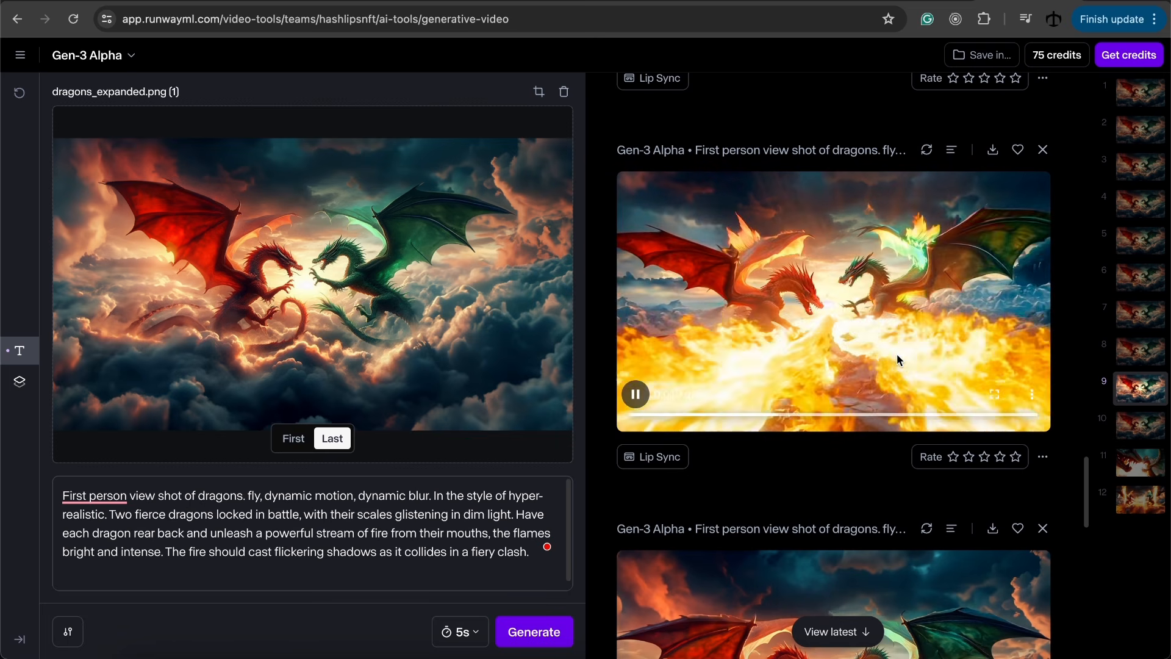
{"action": "scroll", "coordinate": [883, 335], "scroll_direction": "down", "scroll_amount": 6}
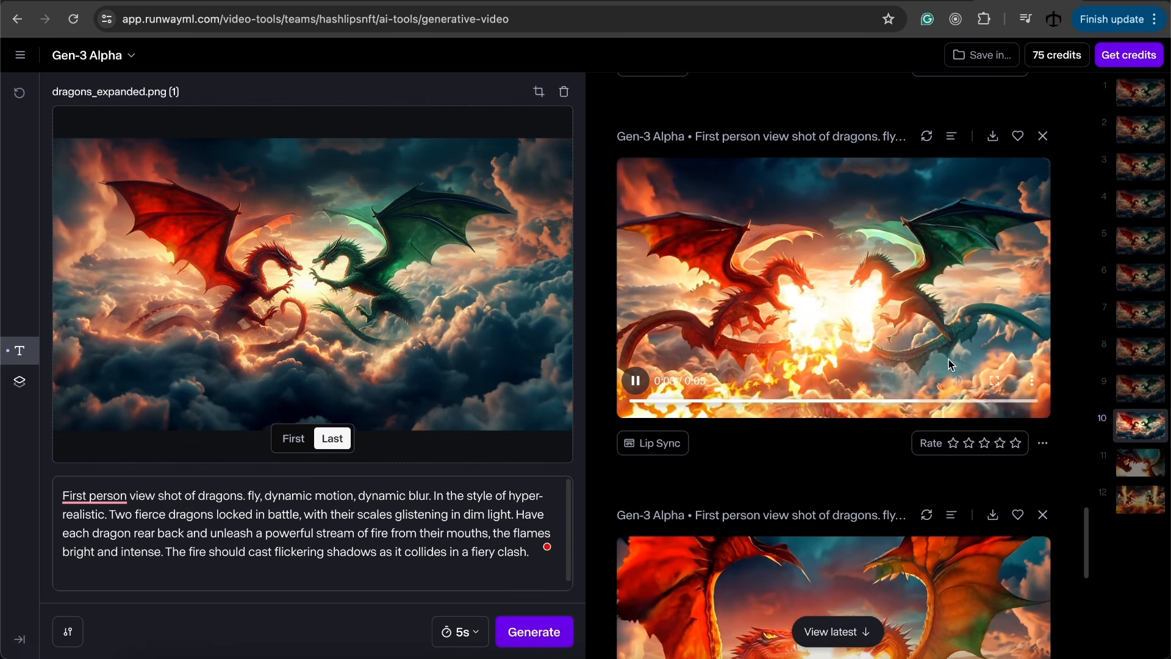
{"action": "scroll", "coordinate": [876, 332], "scroll_direction": "down", "scroll_amount": 5}
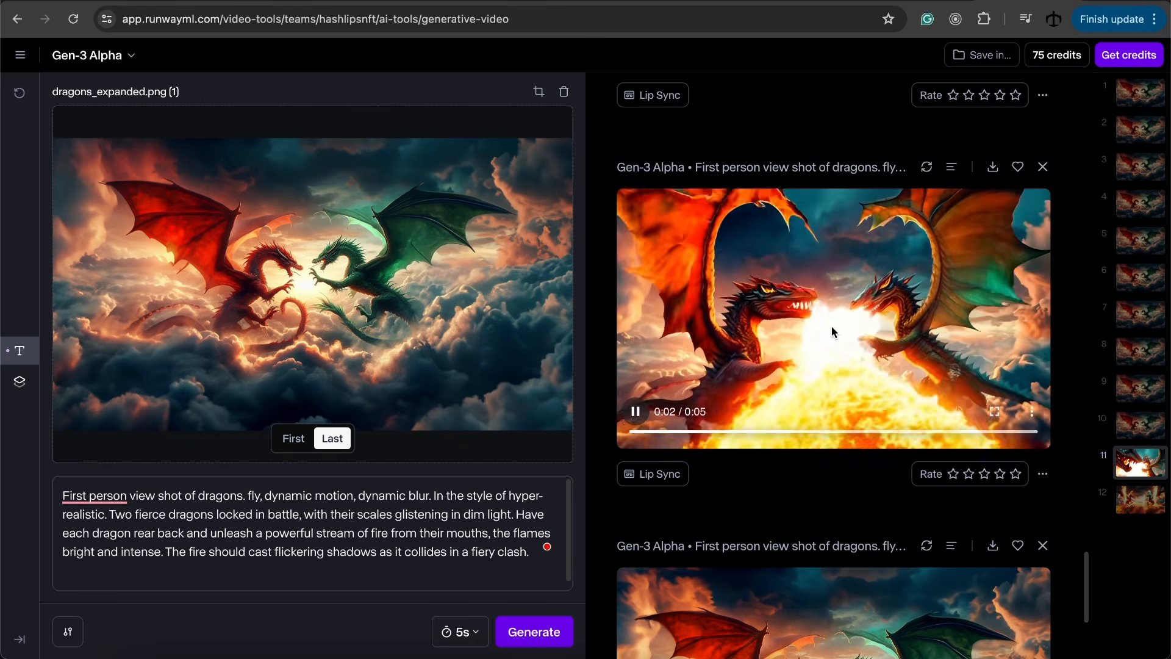
{"action": "scroll", "coordinate": [799, 326], "scroll_direction": "down", "scroll_amount": 3}
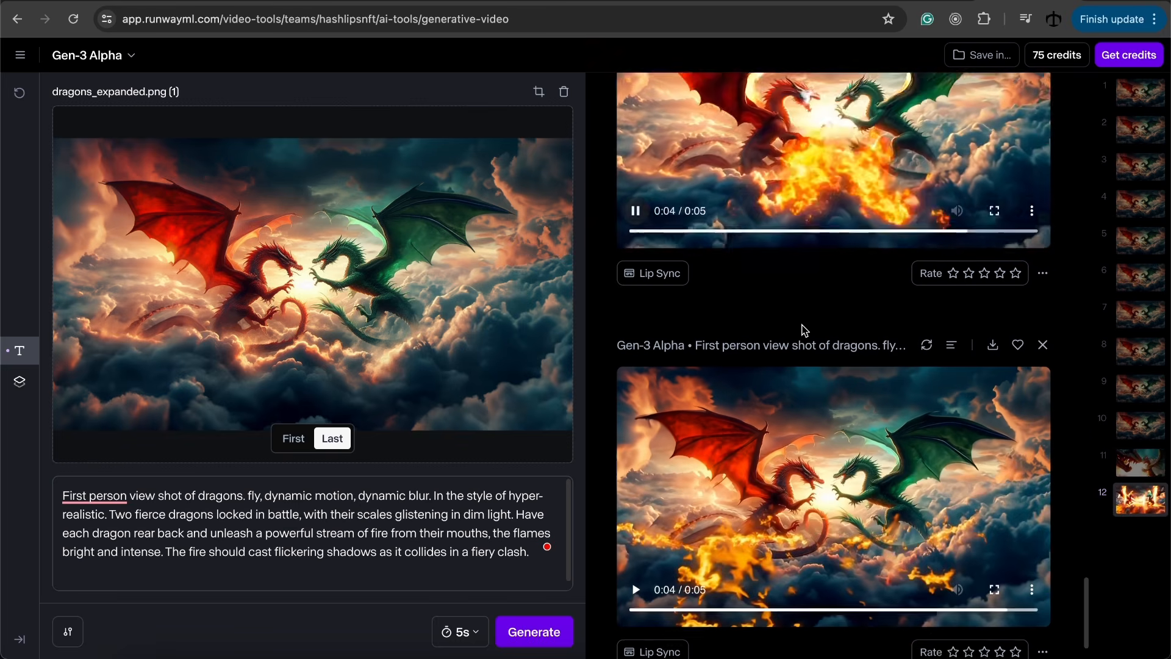
{"action": "scroll", "coordinate": [804, 329], "scroll_direction": "down", "scroll_amount": 1}
{"action": "left_click", "coordinate": [635, 528]}
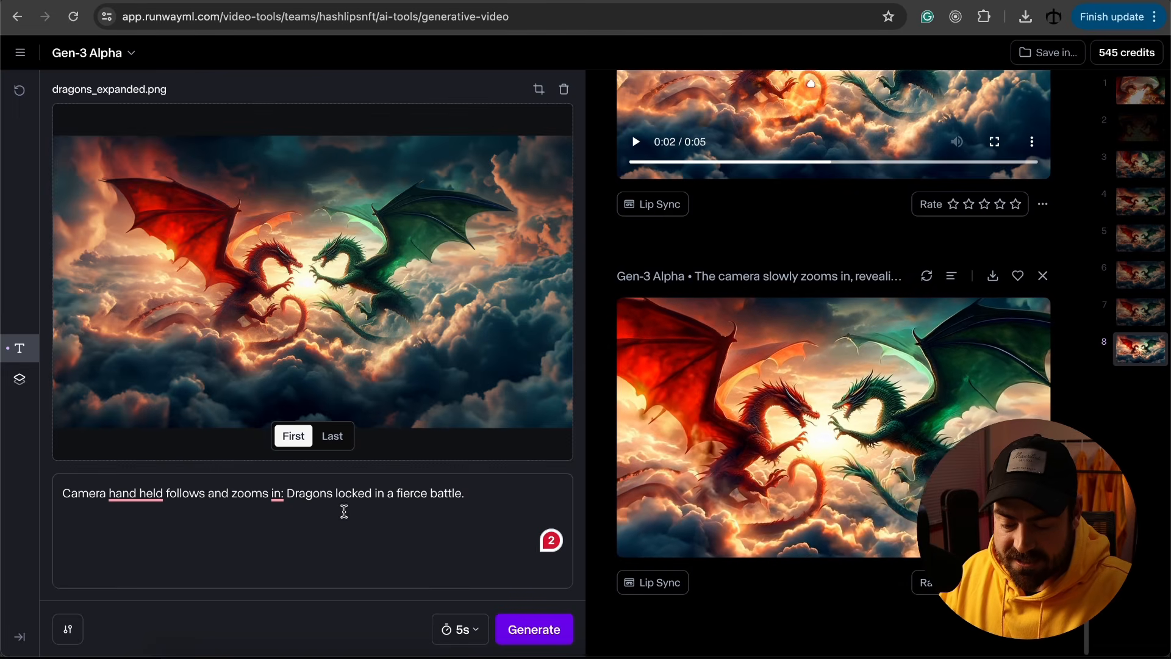
Generate a 5-second and a 10-second video from the "Camera hand held follows and zooms in" prompt with the dragon image as first frame
{"action": "left_click", "coordinate": [537, 633]}
{"action": "left_click", "coordinate": [466, 629]}
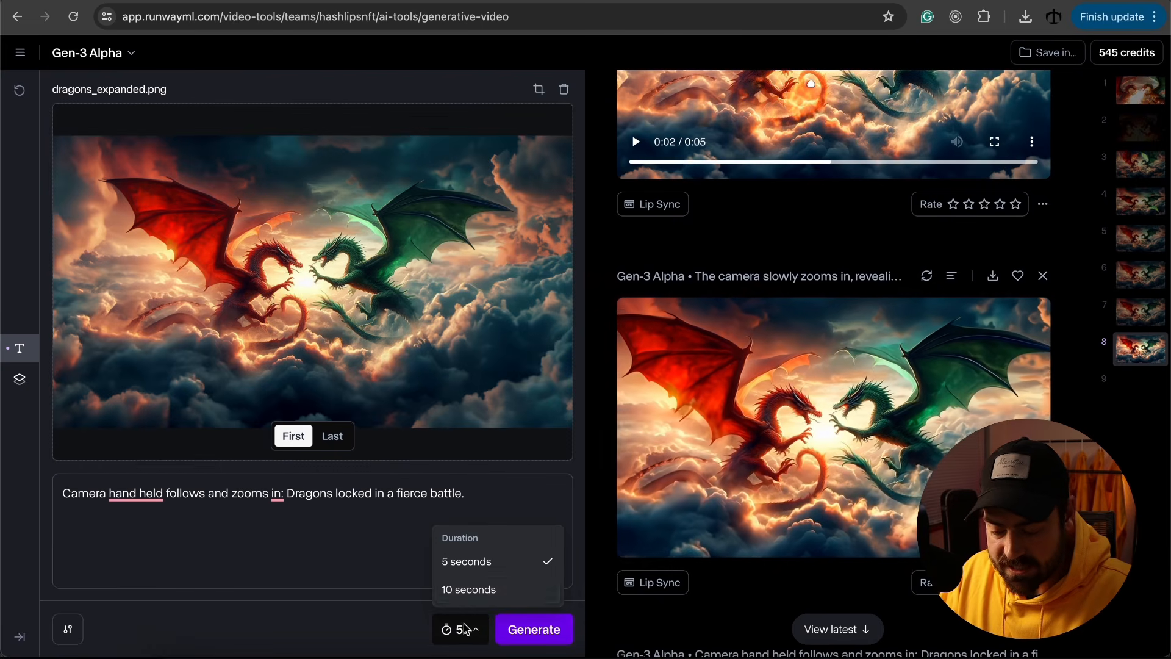
{"action": "left_click", "coordinate": [451, 589]}
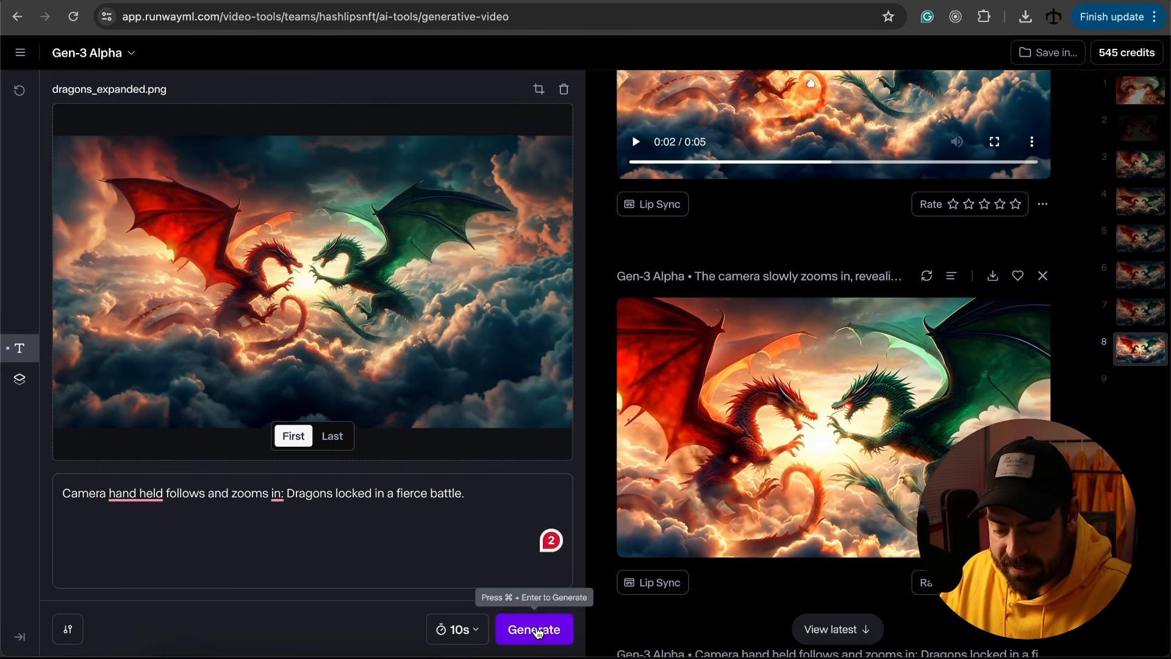
{"action": "left_click", "coordinate": [537, 633]}
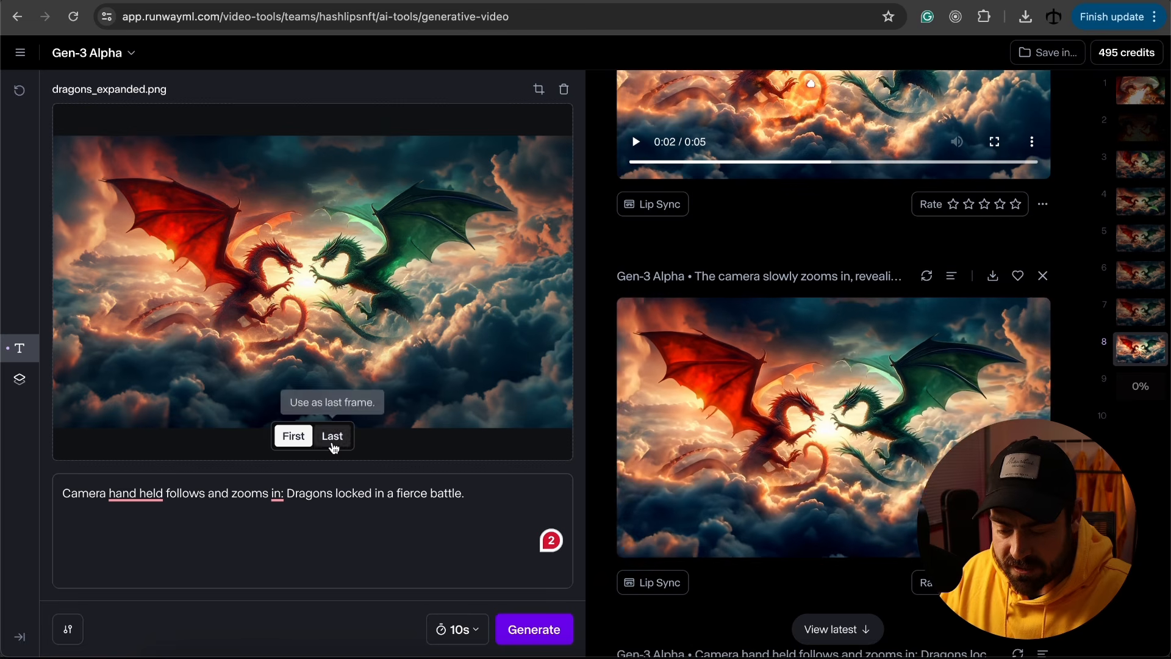
Use the dragon image as the last frame and generate a 10-second and a 5-second video from the same handheld camera prompt
{"action": "left_click", "coordinate": [333, 444]}
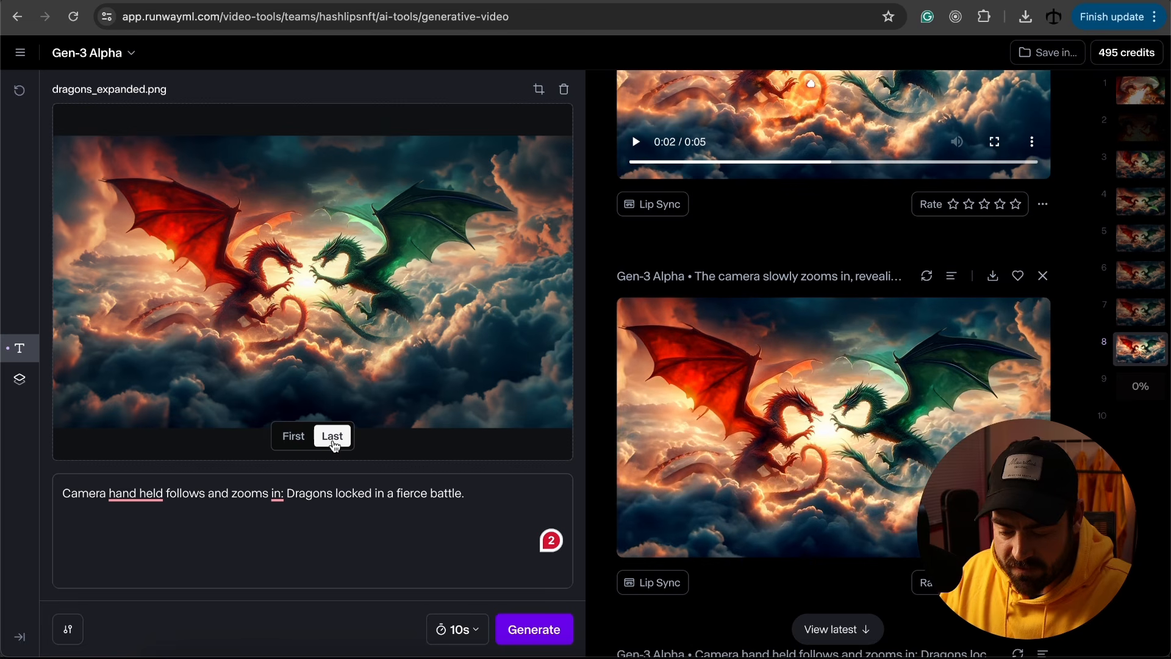
{"action": "left_click", "coordinate": [504, 632]}
{"action": "left_click", "coordinate": [460, 629]}
{"action": "left_click", "coordinate": [454, 560]}
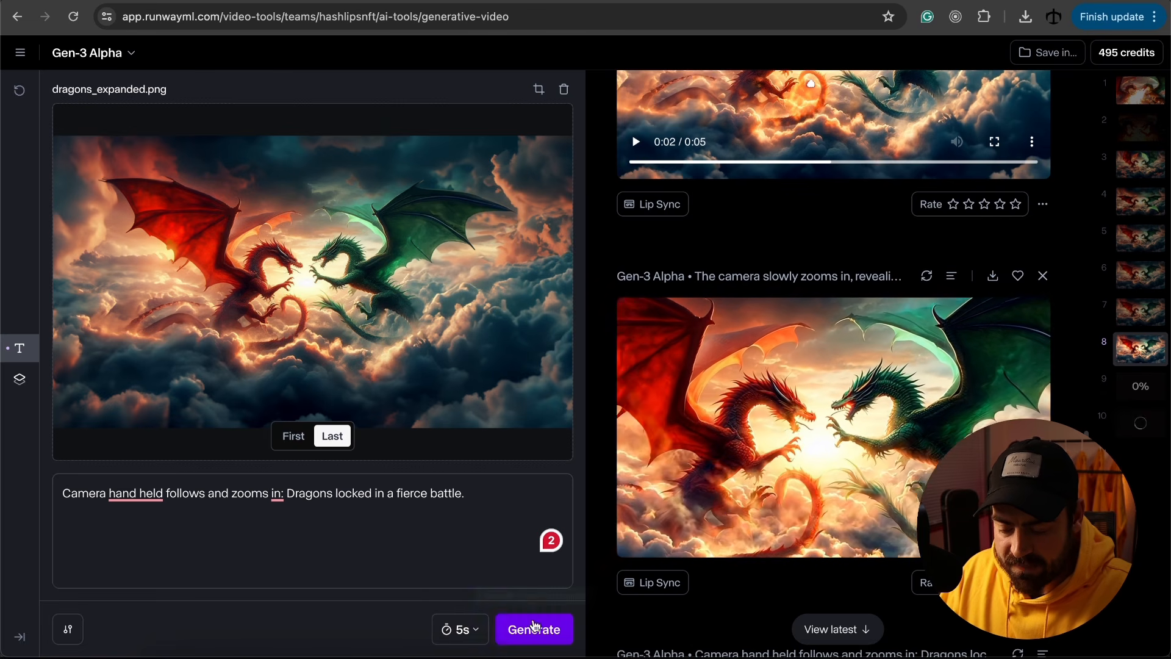
{"action": "left_click", "coordinate": [535, 628]}
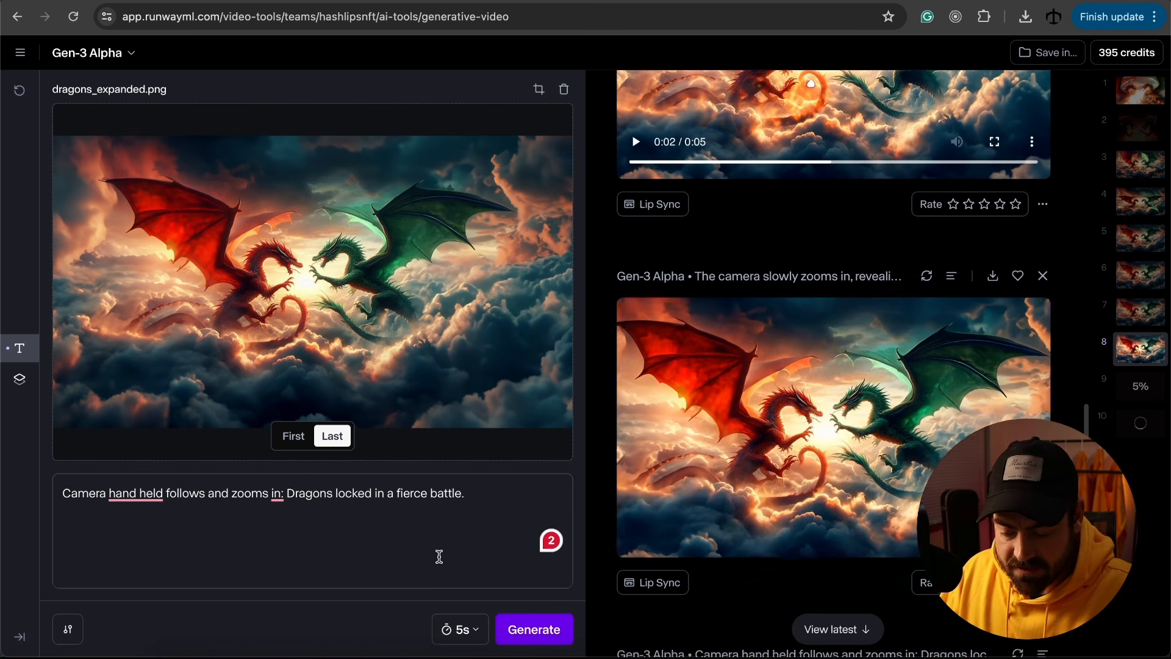
{"action": "scroll", "coordinate": [899, 386], "scroll_direction": "down", "scroll_amount": 12}
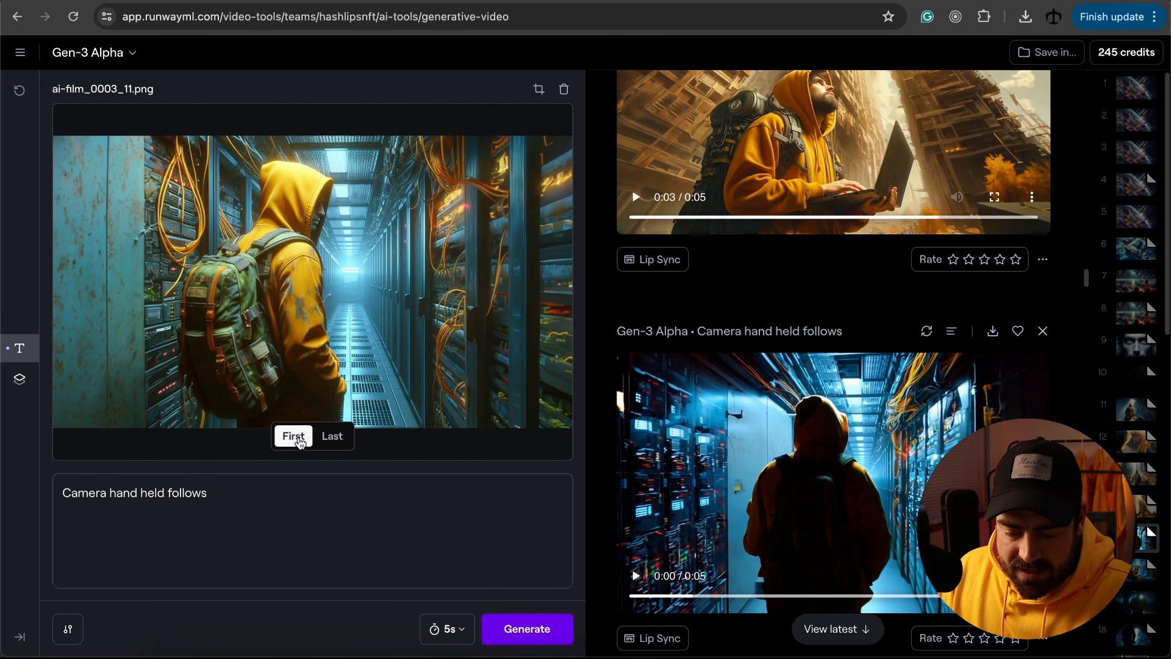
Generate 5-second videos from the prompt "Camera hand held follows" with ai-film_0003_11.png as the last frame
{"action": "left_click", "coordinate": [535, 617]}
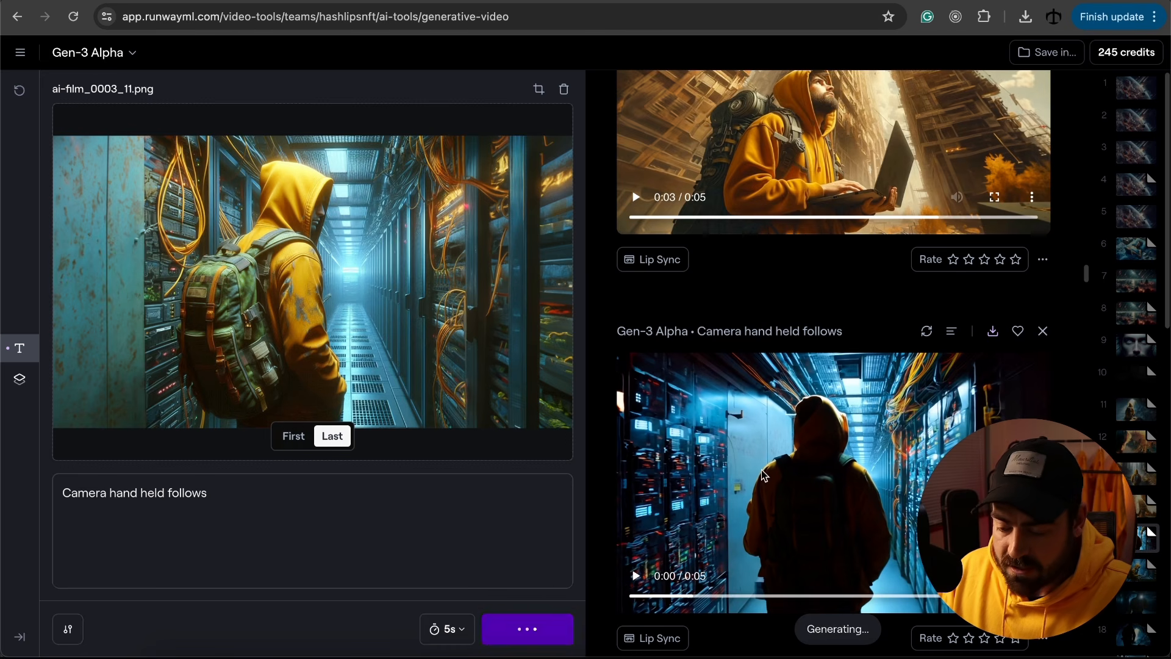
{"action": "scroll", "coordinate": [738, 475], "scroll_direction": "up", "scroll_amount": 20}
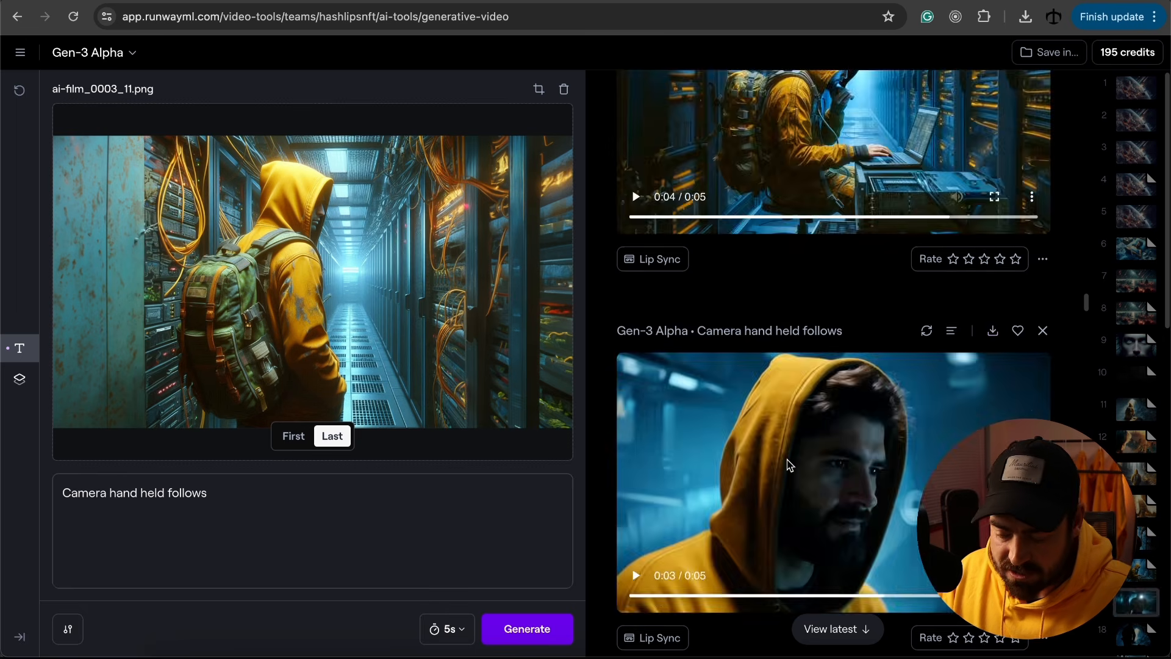
{"action": "scroll", "coordinate": [771, 427], "scroll_direction": "up", "scroll_amount": 20}
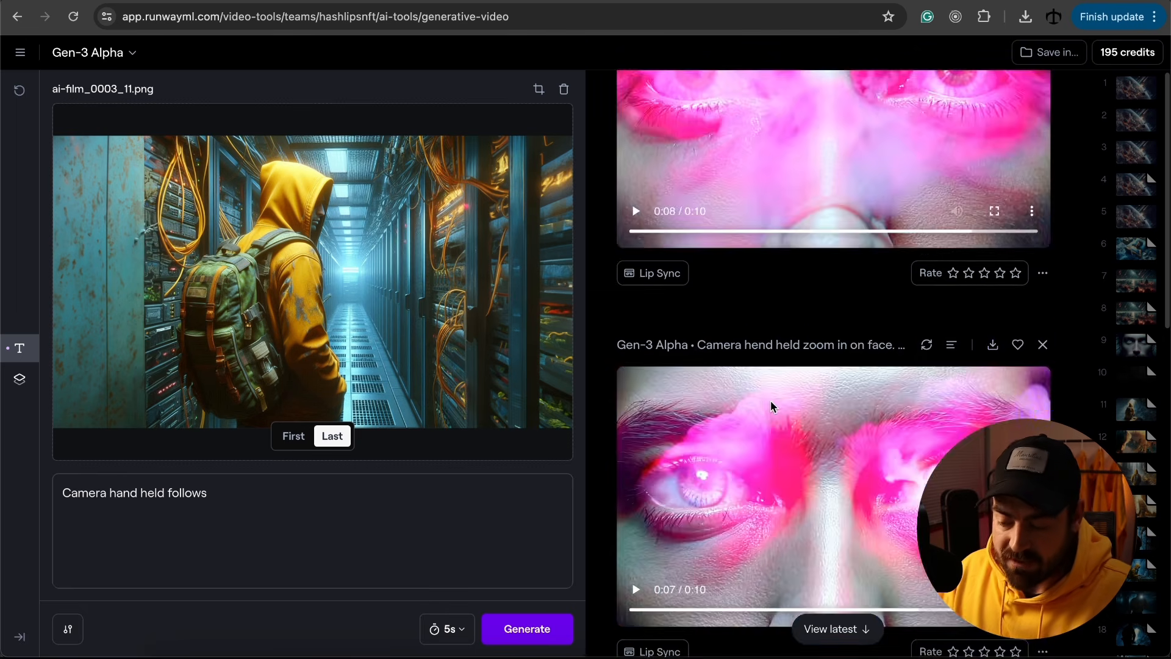
{"action": "scroll", "coordinate": [772, 397], "scroll_direction": "up", "scroll_amount": 2}
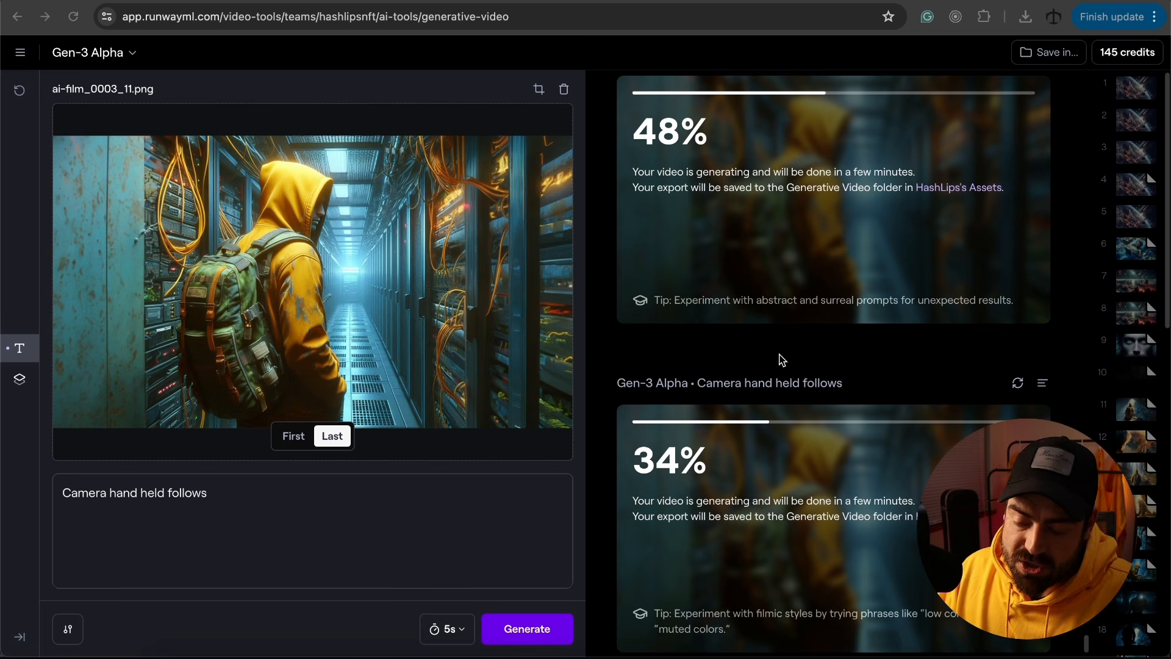
Look through the earlier generations for the "Camera hand held follows" video of the hooded man in the server corridor
{"action": "scroll", "coordinate": [780, 360], "scroll_direction": "up", "scroll_amount": 10}
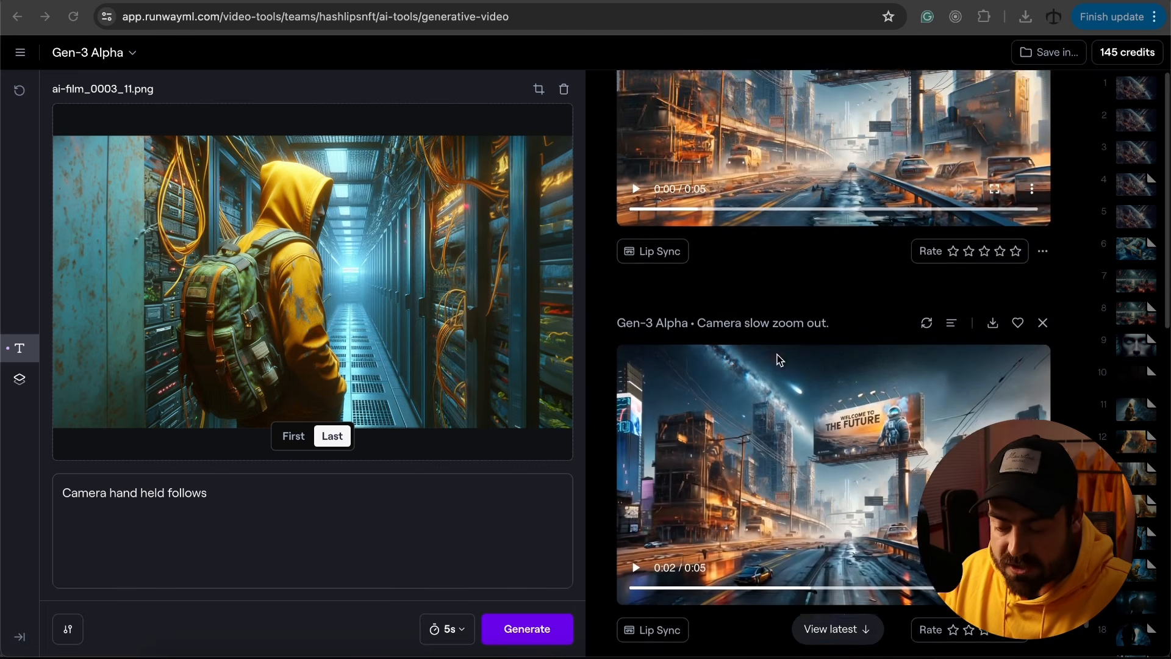
{"action": "scroll", "coordinate": [770, 353], "scroll_direction": "down", "scroll_amount": 2}
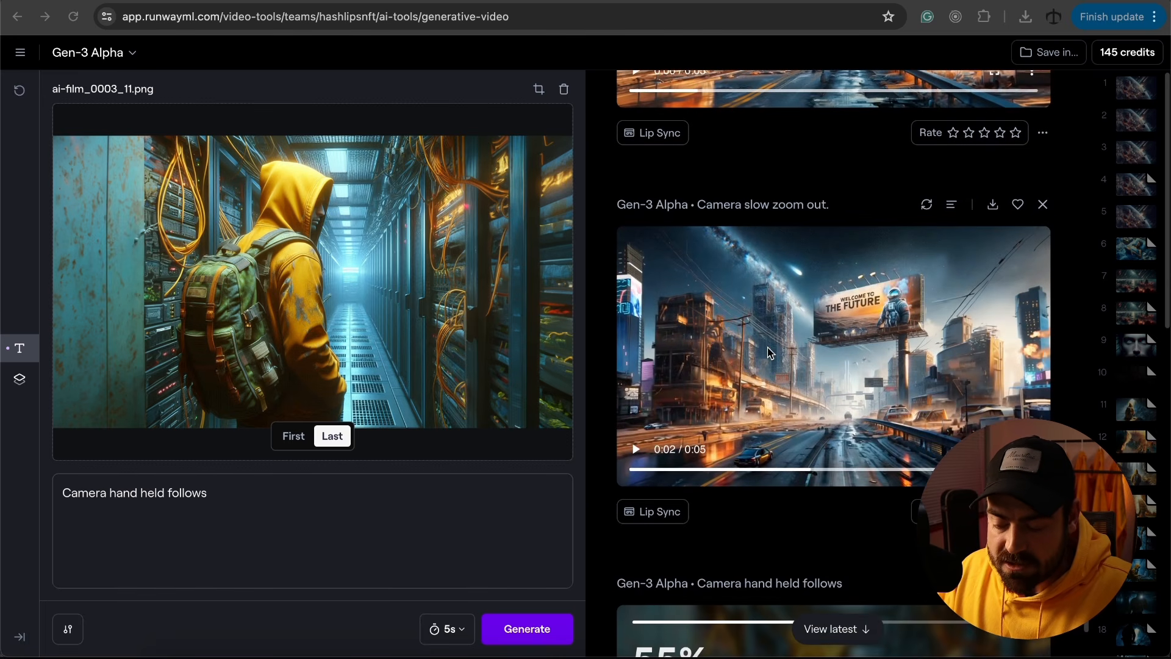
{"action": "scroll", "coordinate": [768, 351], "scroll_direction": "up", "scroll_amount": 8}
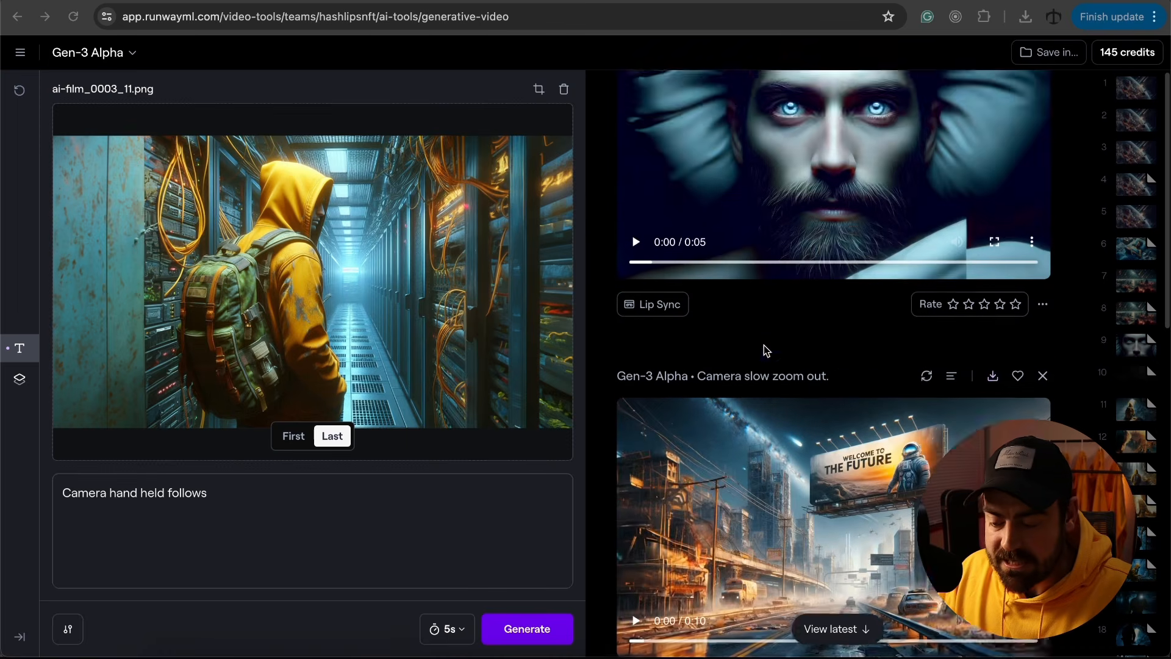
{"action": "scroll", "coordinate": [766, 350], "scroll_direction": "down", "scroll_amount": 1}
{"action": "scroll", "coordinate": [765, 350], "scroll_direction": "down", "scroll_amount": 10}
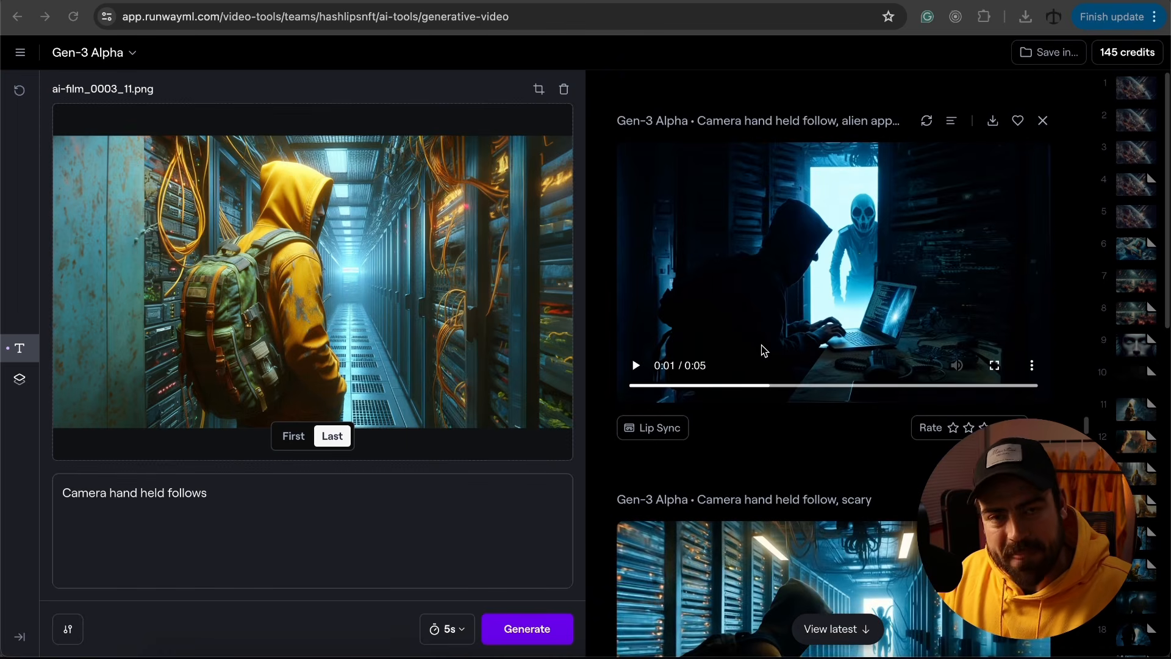
{"action": "scroll", "coordinate": [765, 350], "scroll_direction": "up", "scroll_amount": 8}
{"action": "scroll", "coordinate": [765, 348], "scroll_direction": "up", "scroll_amount": 4}
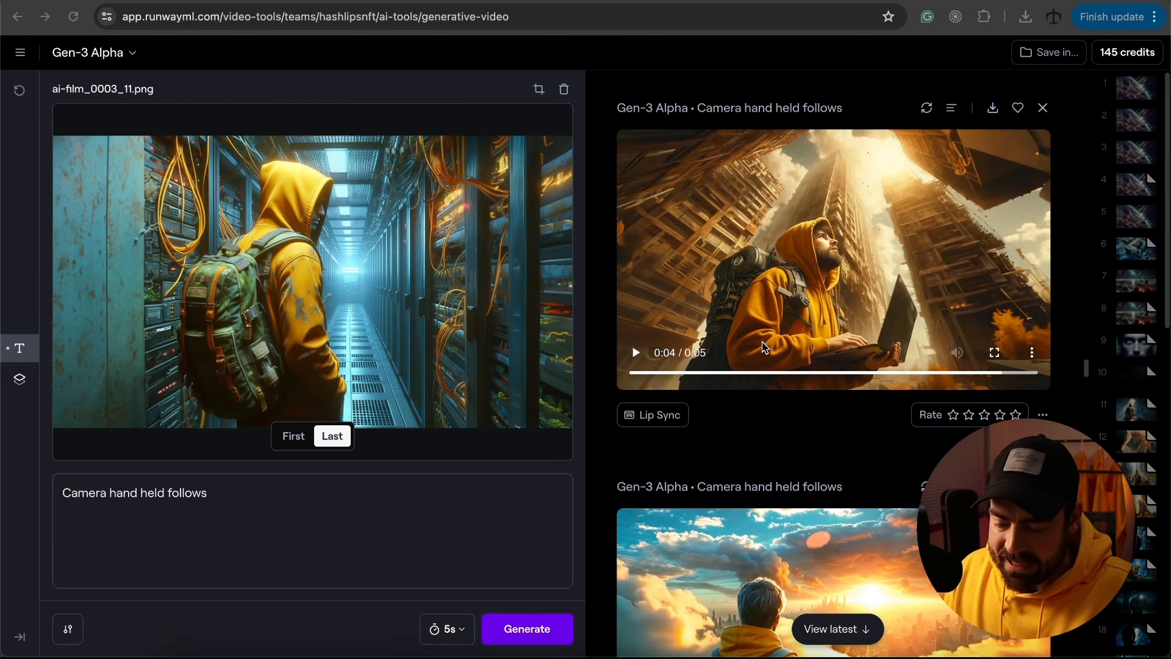
{"action": "scroll", "coordinate": [761, 347], "scroll_direction": "up", "scroll_amount": 20}
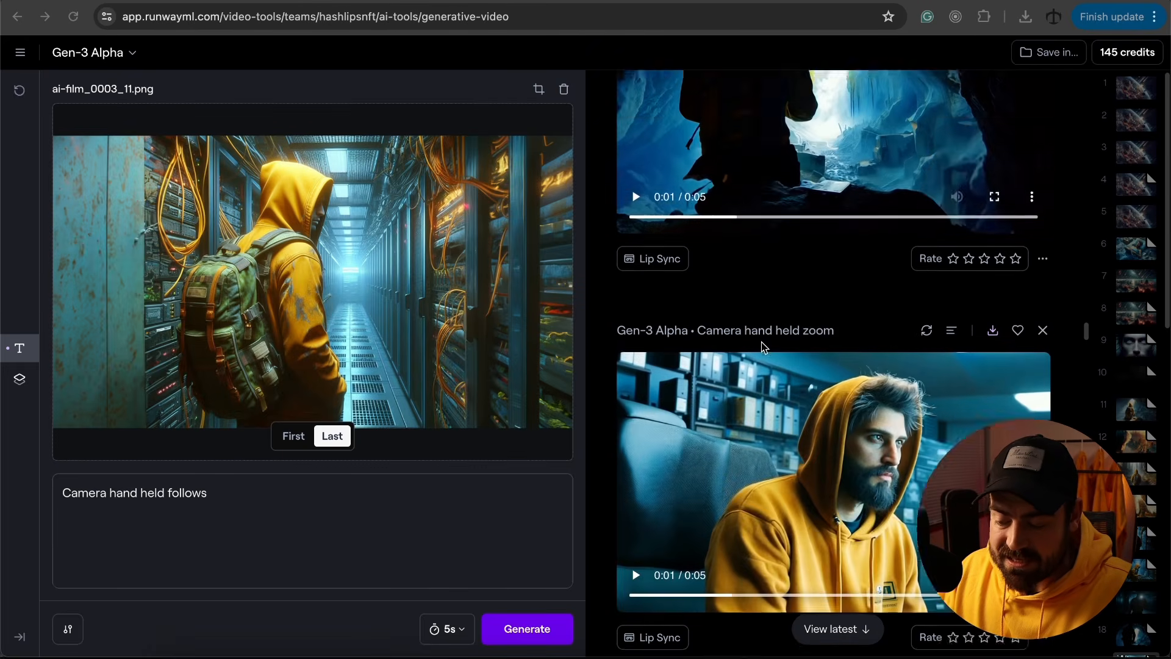
Play and replay the earlier server corridor video from its start, and return to the newest generations to check their progress
{"action": "scroll", "coordinate": [764, 347], "scroll_direction": "up", "scroll_amount": 15}
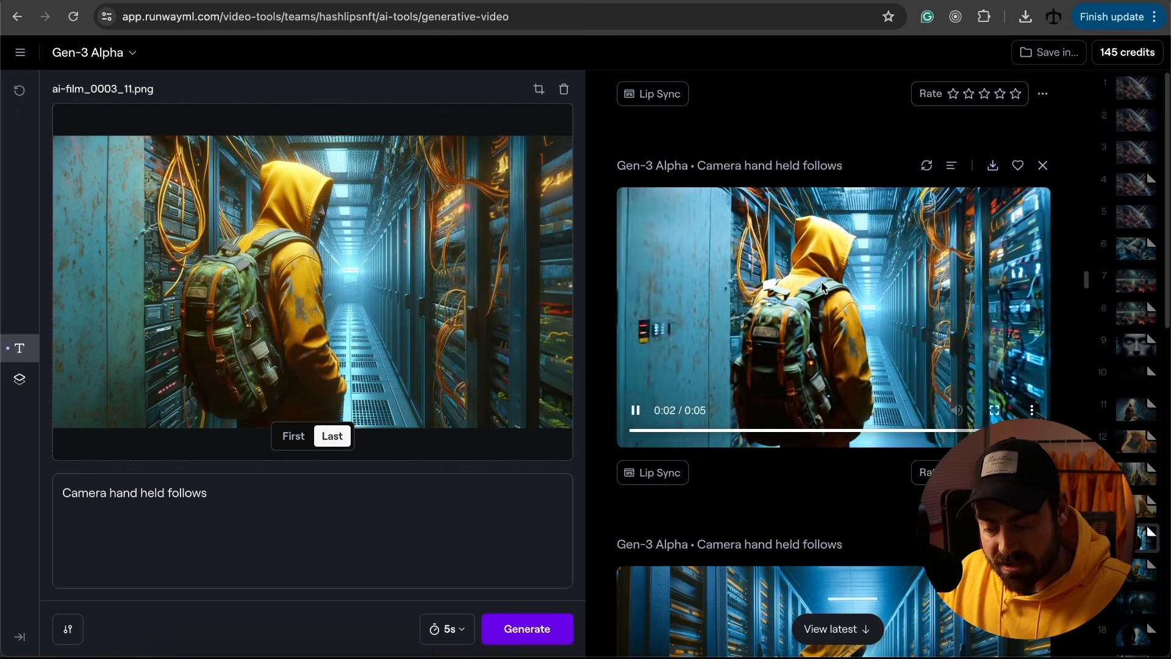
{"action": "left_click_drag", "start_coordinate": [636, 436], "coordinate": [622, 436]}
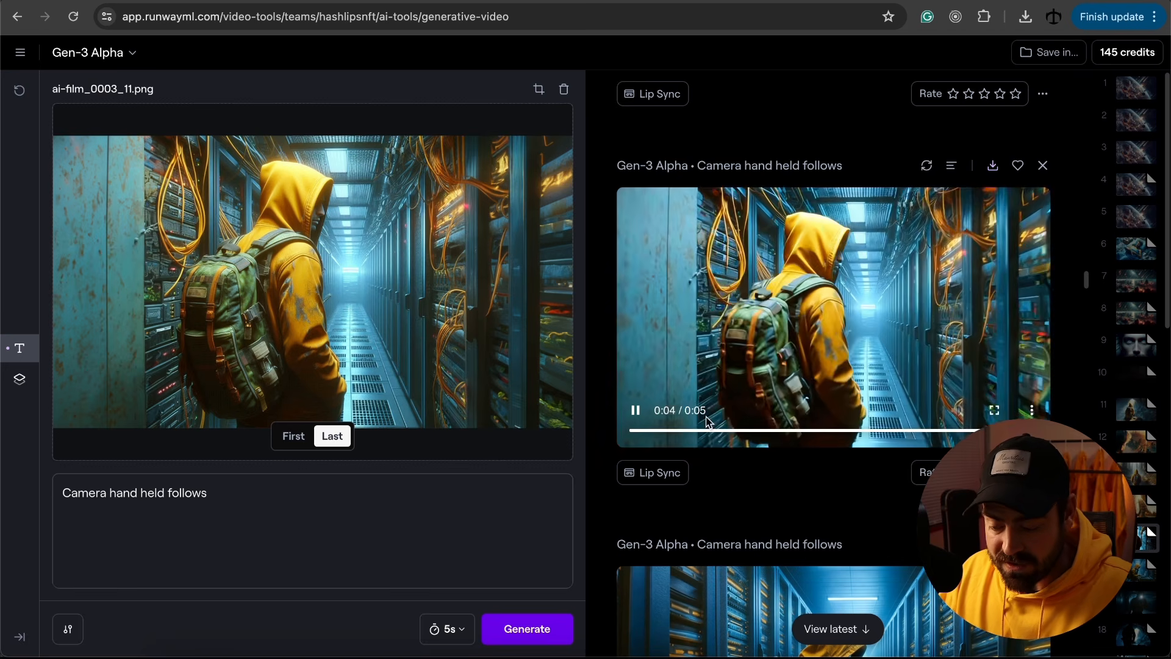
{"action": "scroll", "coordinate": [745, 368], "scroll_direction": "down", "scroll_amount": 2}
{"action": "scroll", "coordinate": [746, 368], "scroll_direction": "down", "scroll_amount": 20}
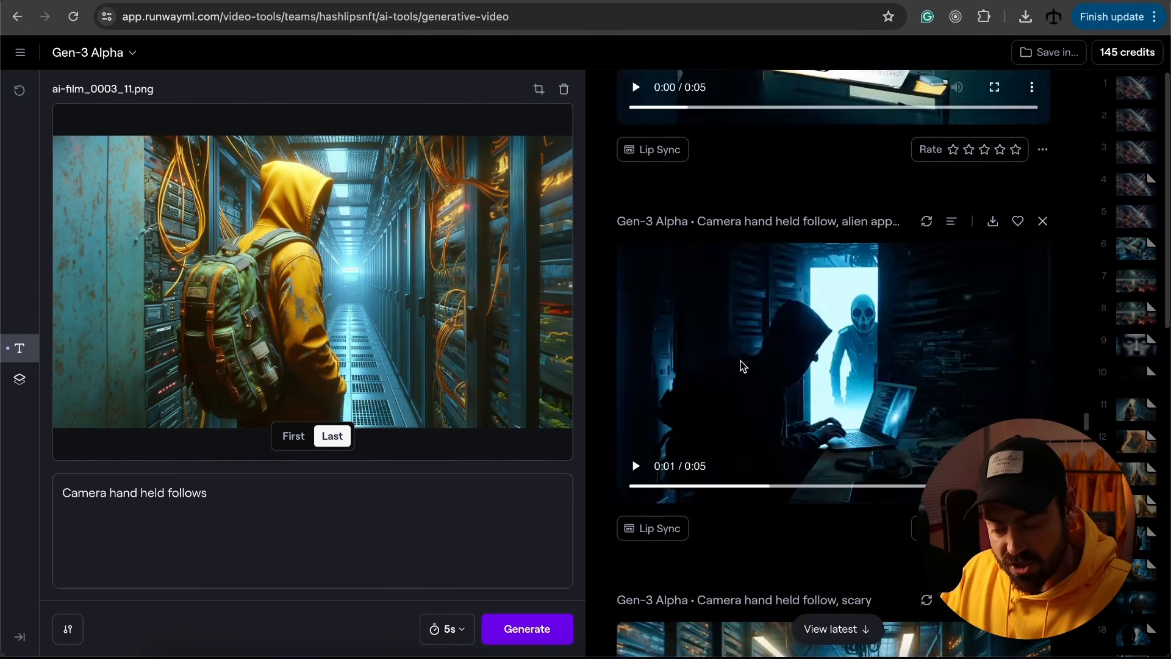
{"action": "scroll", "coordinate": [742, 367], "scroll_direction": "down", "scroll_amount": 20}
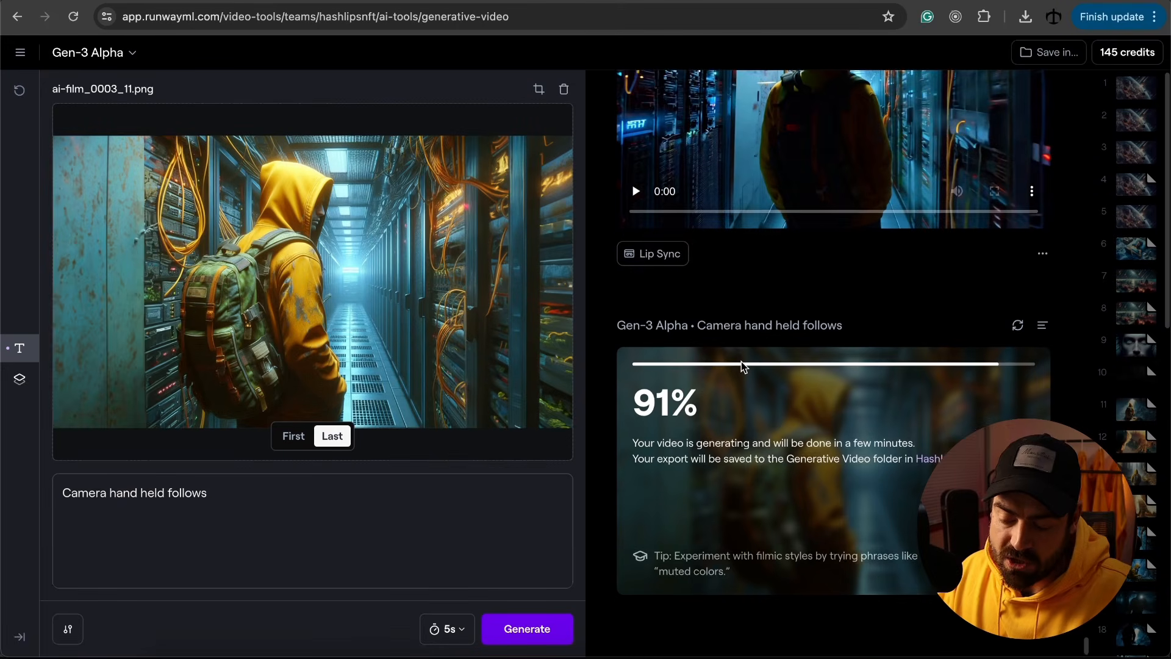
Replay the "Camera hand held follows" server corridor video from its start and look over the corridor generation below it
{"action": "scroll", "coordinate": [741, 362], "scroll_direction": "up", "scroll_amount": 3}
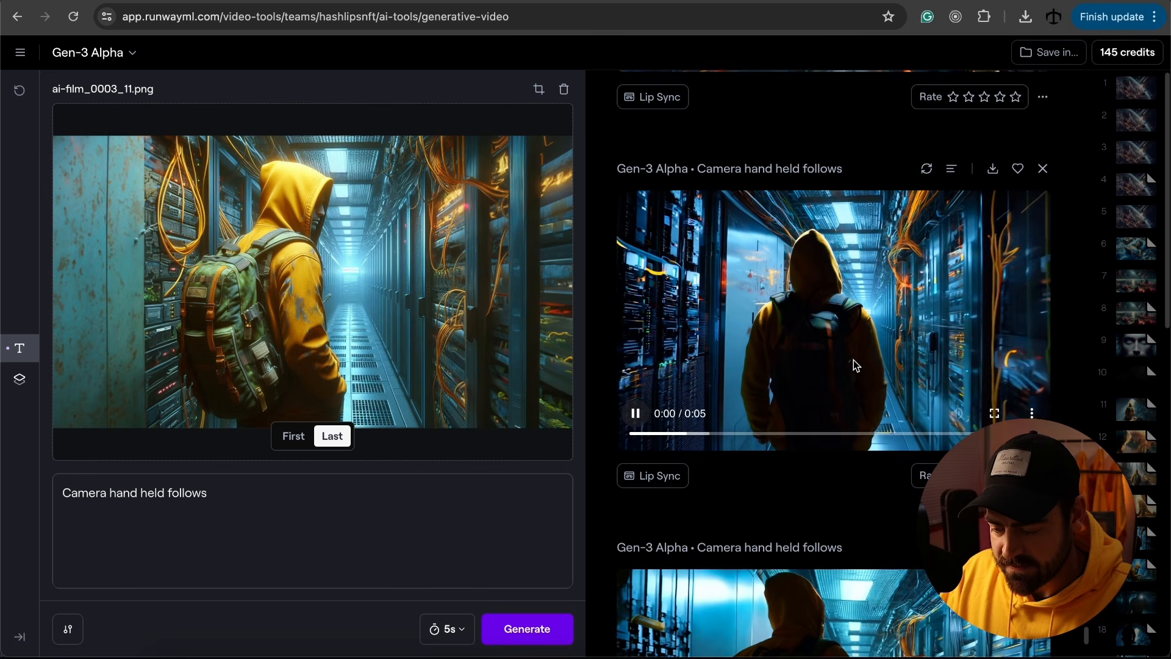
{"action": "left_click_drag", "start_coordinate": [706, 433], "coordinate": [638, 442]}
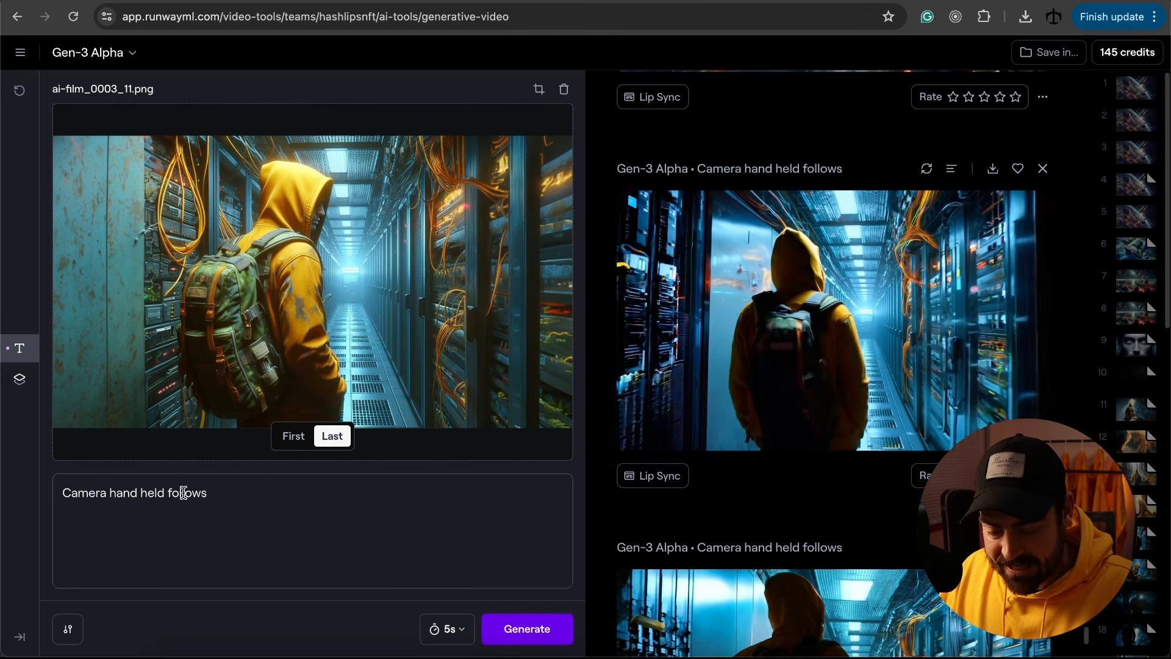
{"action": "left_click", "coordinate": [684, 435]}
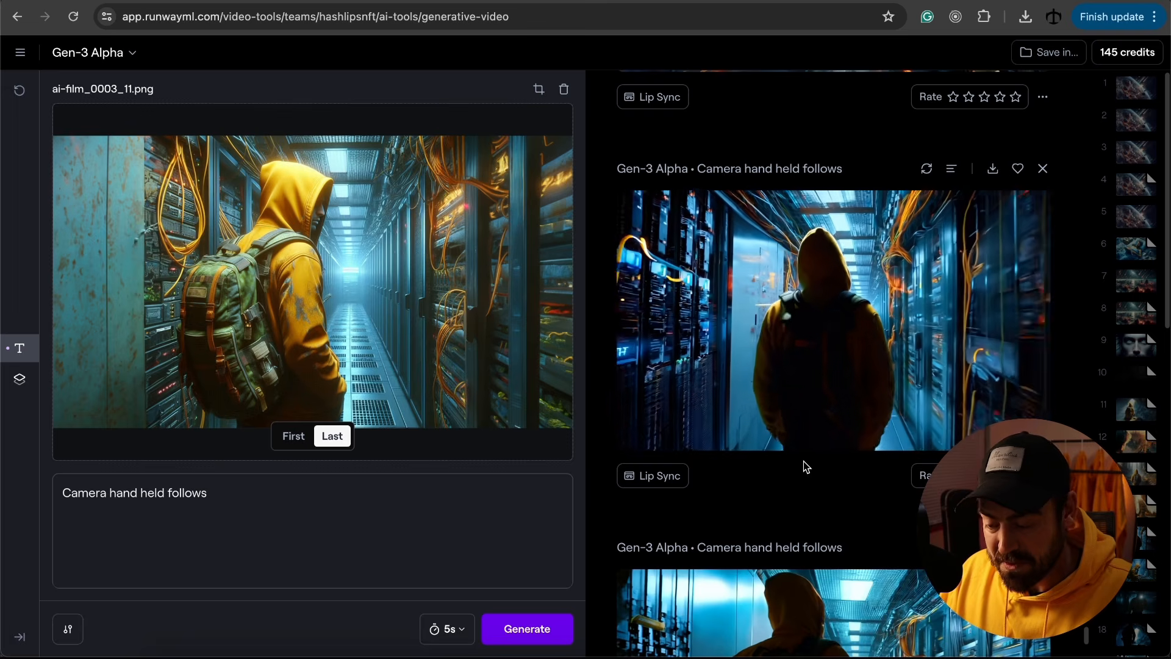
{"action": "scroll", "coordinate": [798, 452], "scroll_direction": "down", "scroll_amount": 1}
{"action": "scroll", "coordinate": [799, 454], "scroll_direction": "down", "scroll_amount": 5}
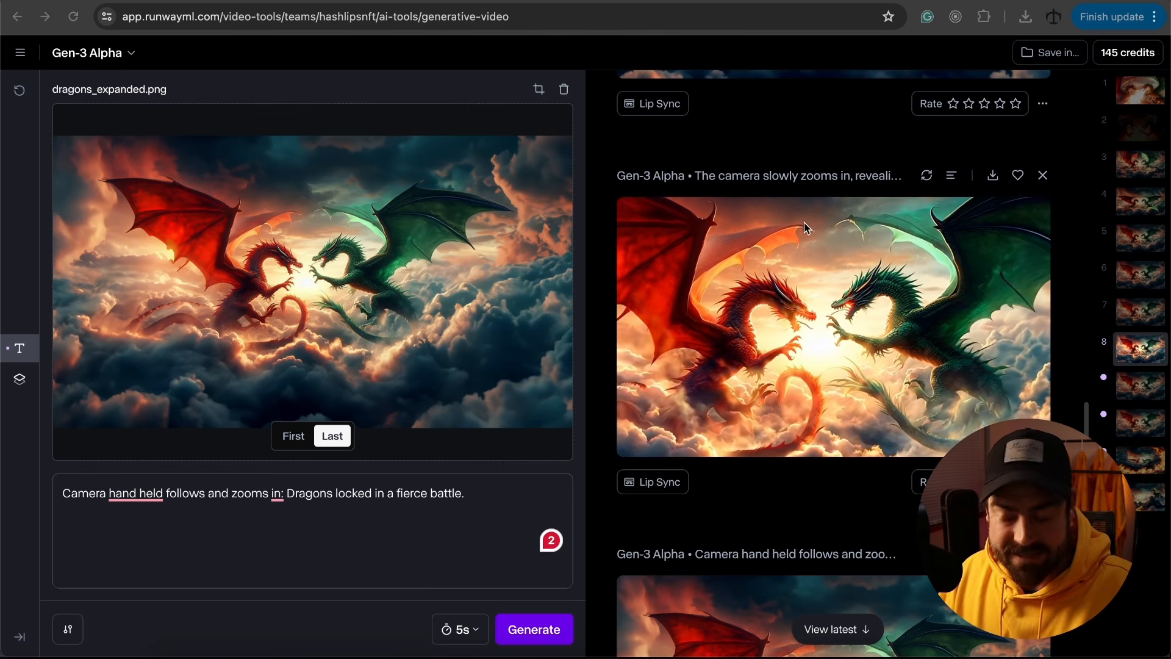
Look through the finished dragon generations and compare the 5-second handheld zoom-in video with its neighbouring results
{"action": "scroll", "coordinate": [802, 239], "scroll_direction": "down", "scroll_amount": 3}
{"action": "scroll", "coordinate": [795, 229], "scroll_direction": "down", "scroll_amount": 5}
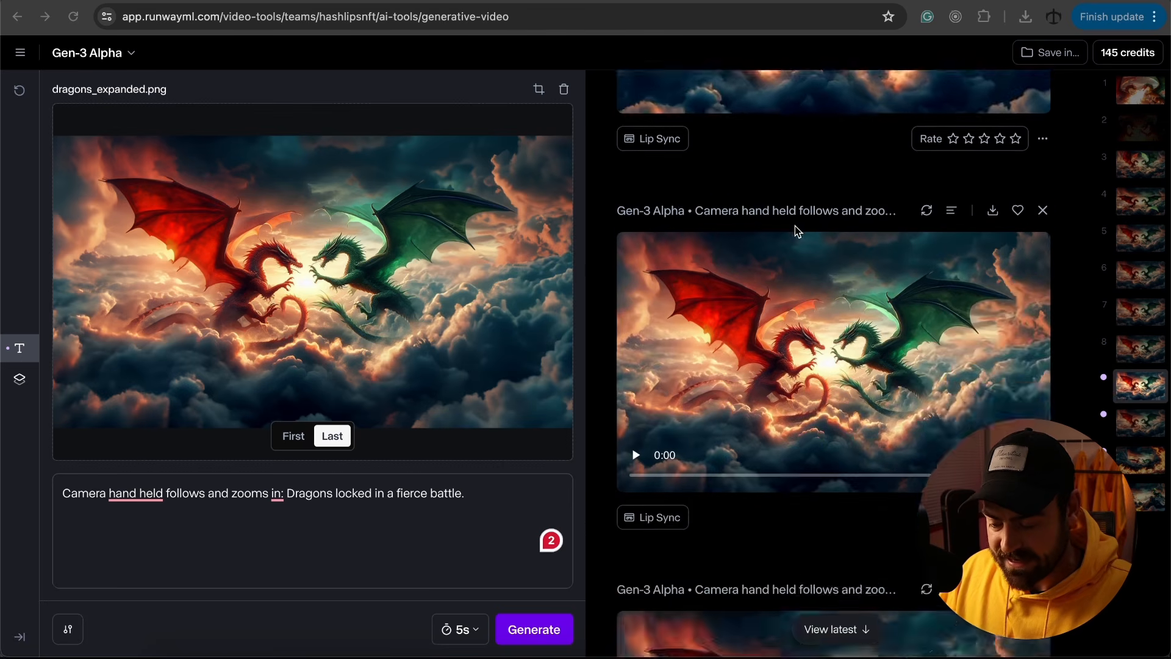
{"action": "scroll", "coordinate": [796, 229], "scroll_direction": "down", "scroll_amount": 5}
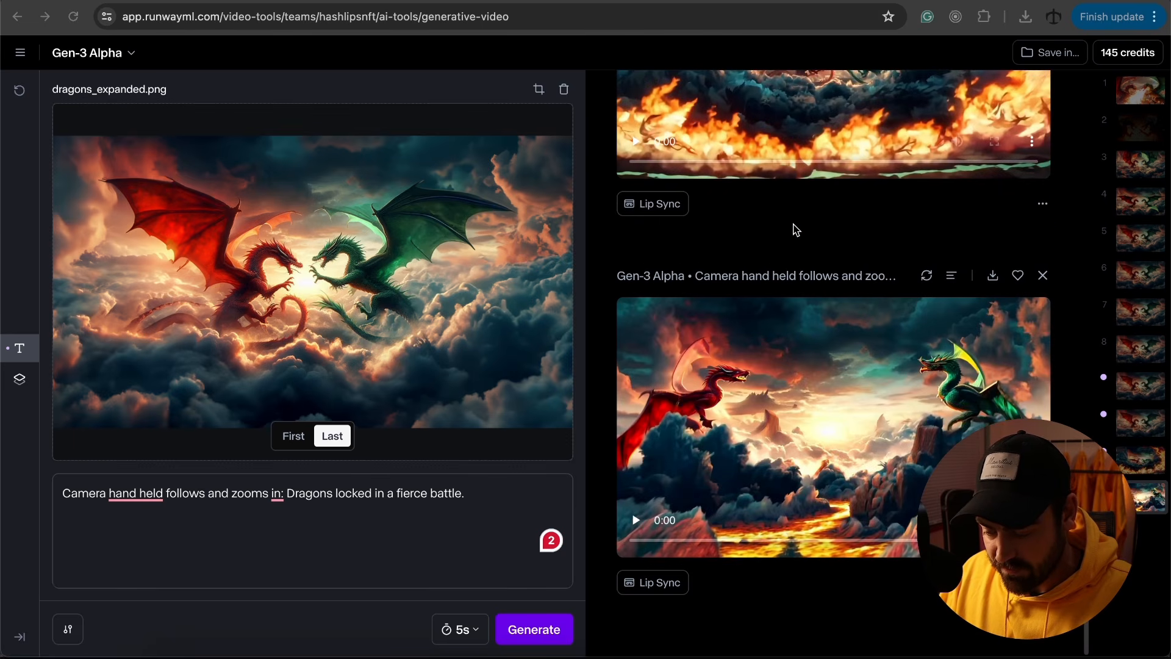
{"action": "scroll", "coordinate": [862, 367], "scroll_direction": "up", "scroll_amount": 10}
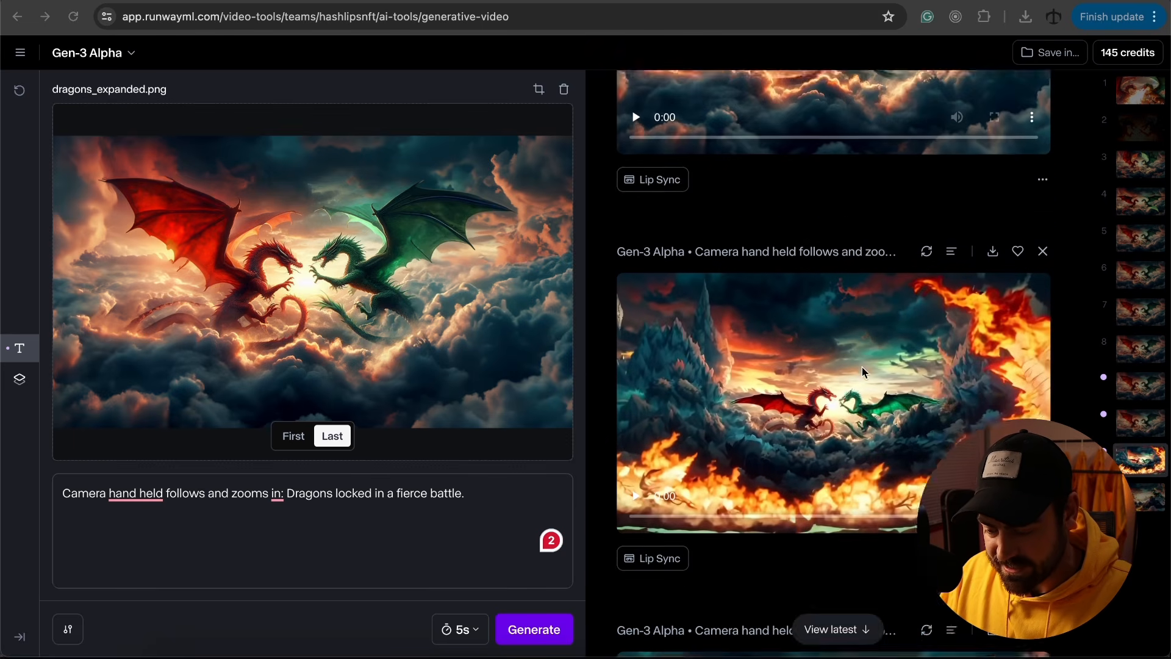
{"action": "scroll", "coordinate": [848, 349], "scroll_direction": "down", "scroll_amount": 3}
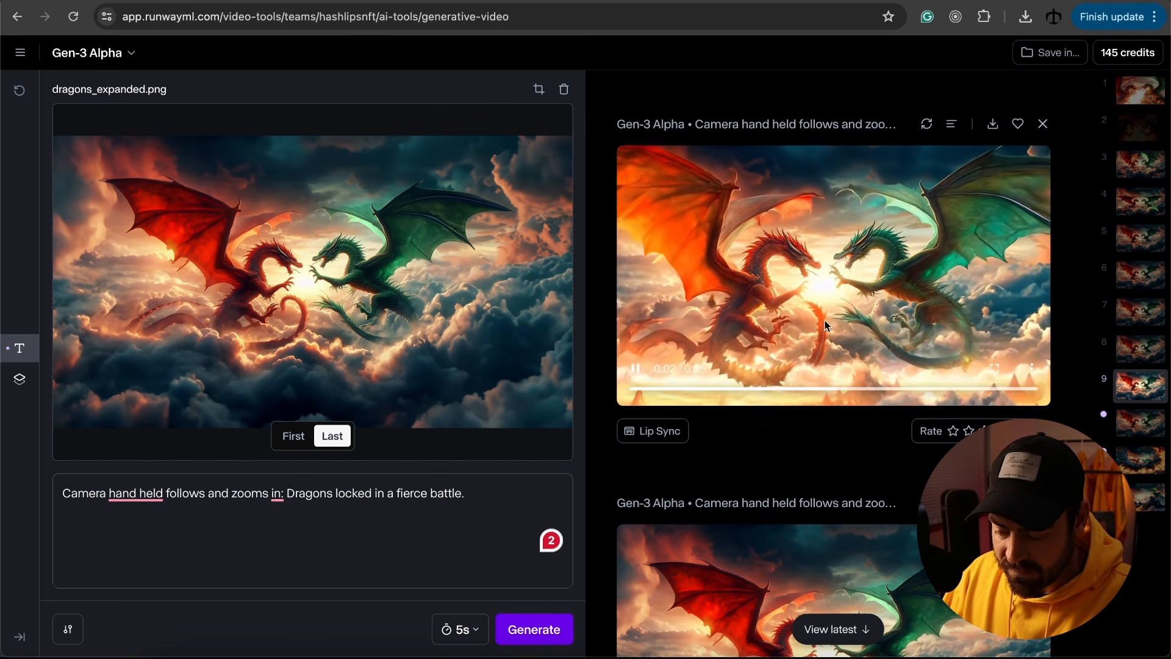
{"action": "scroll", "coordinate": [855, 306], "scroll_direction": "down", "scroll_amount": 1}
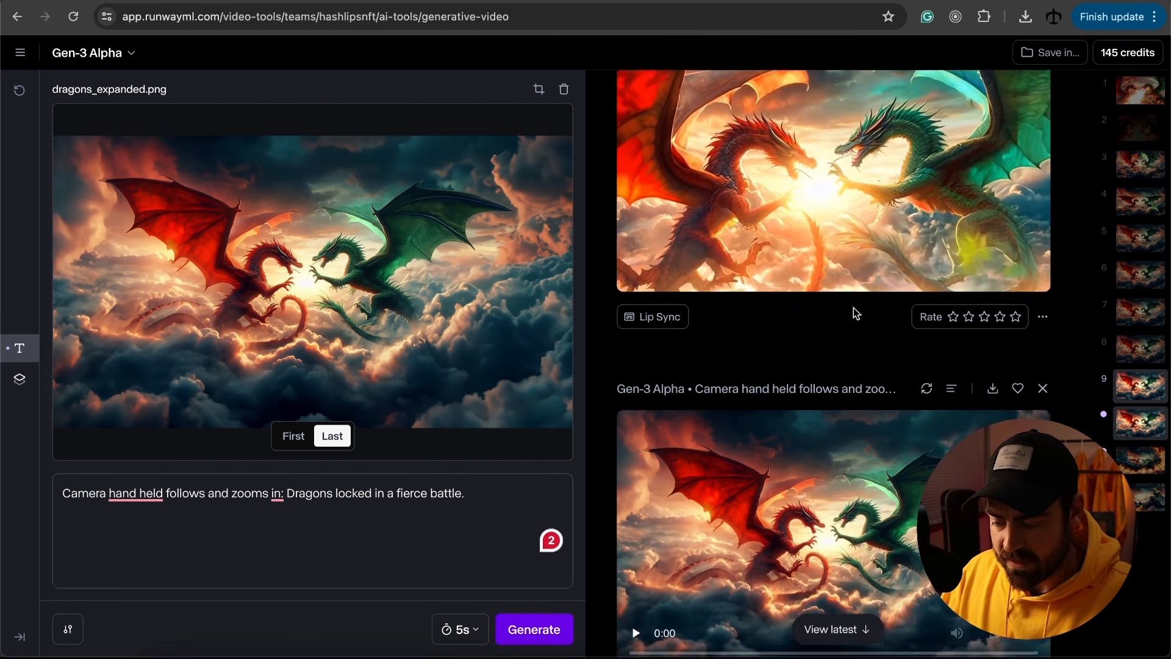
{"action": "scroll", "coordinate": [854, 313], "scroll_direction": "up", "scroll_amount": 1}
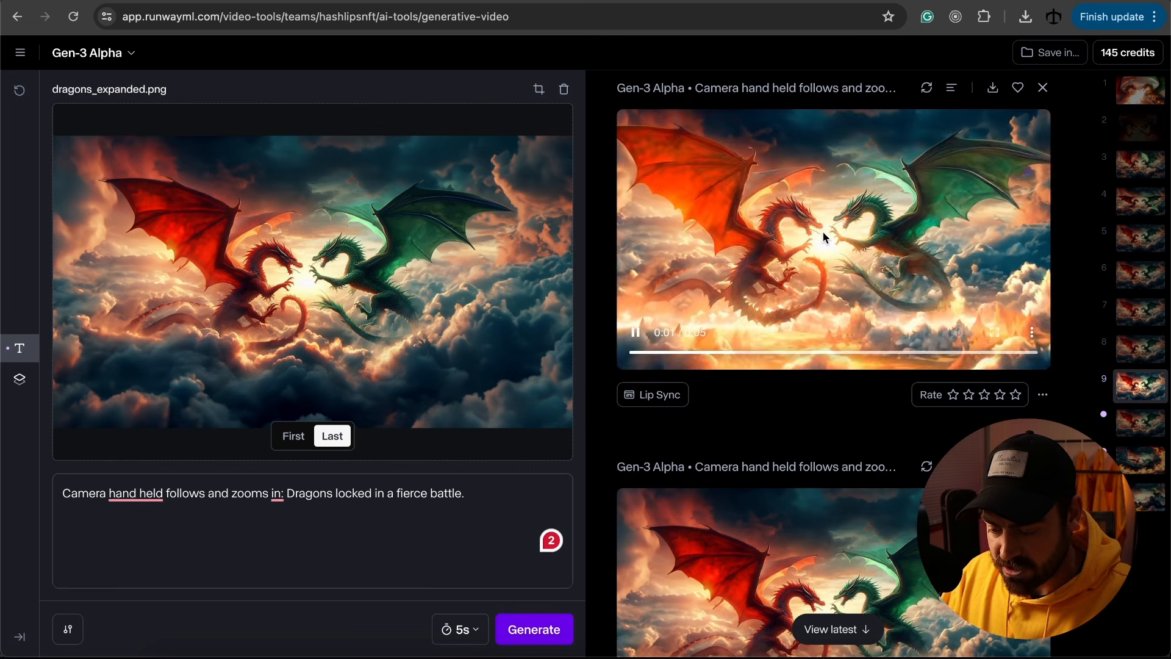
{"action": "scroll", "coordinate": [822, 237], "scroll_direction": "down", "scroll_amount": 5}
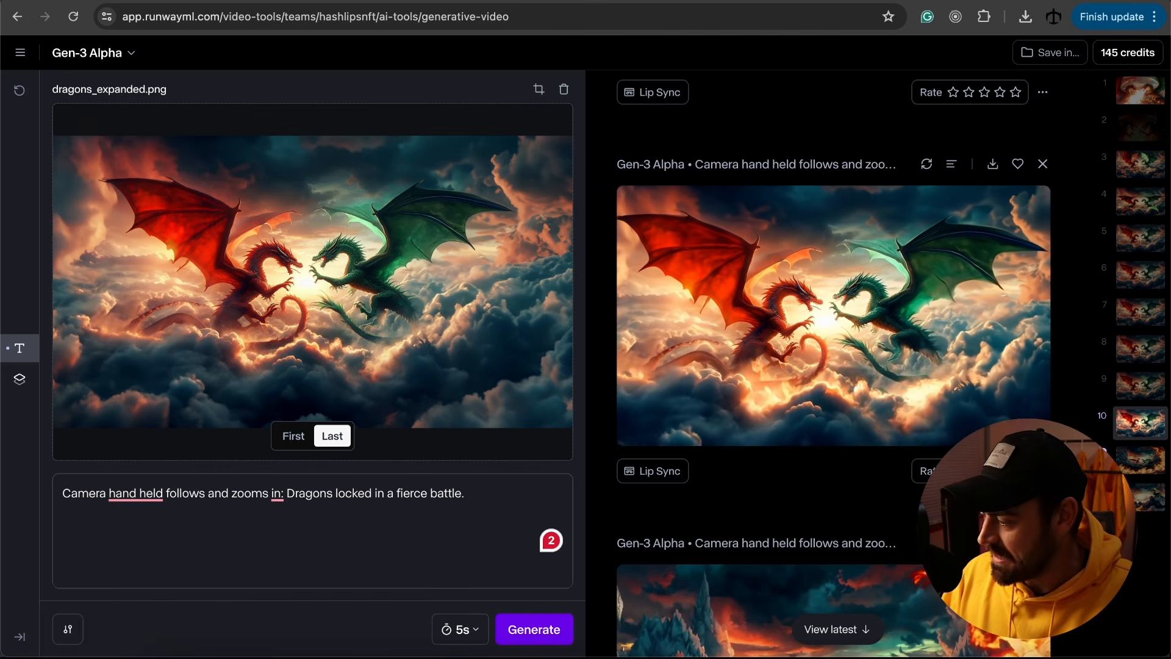
Play the 10-second last-frame dragon video with the fiery mountains at full size, and compare it with the preceding 10-second dragon video
{"action": "scroll", "coordinate": [799, 340], "scroll_direction": "down", "scroll_amount": 6}
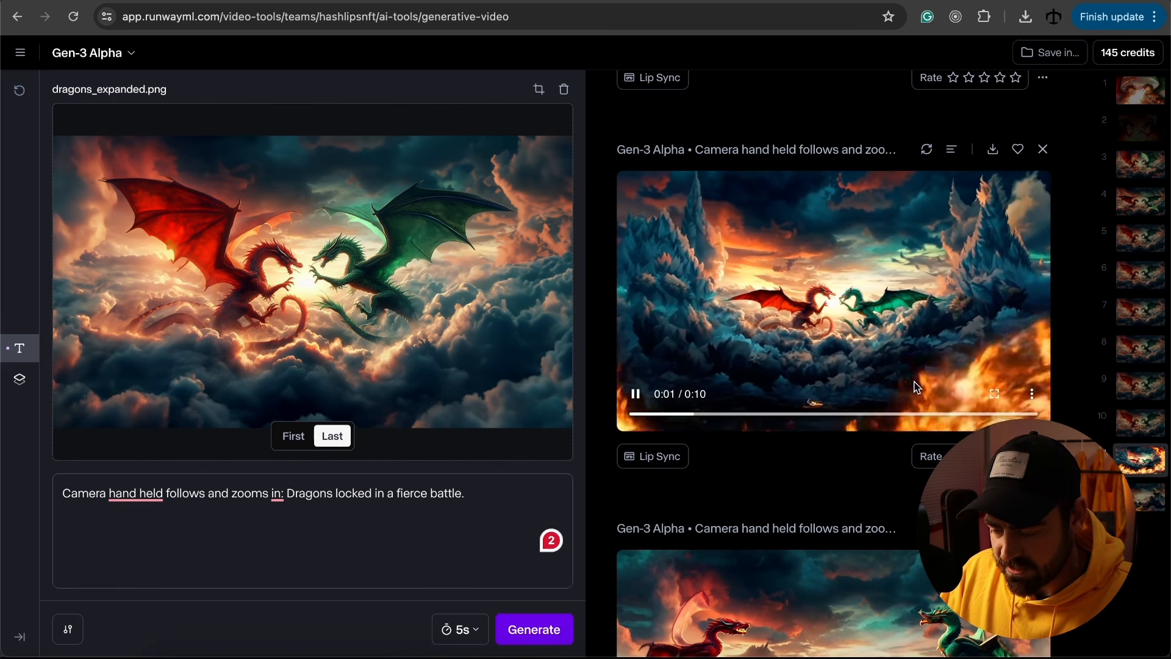
{"action": "left_click", "coordinate": [971, 413]}
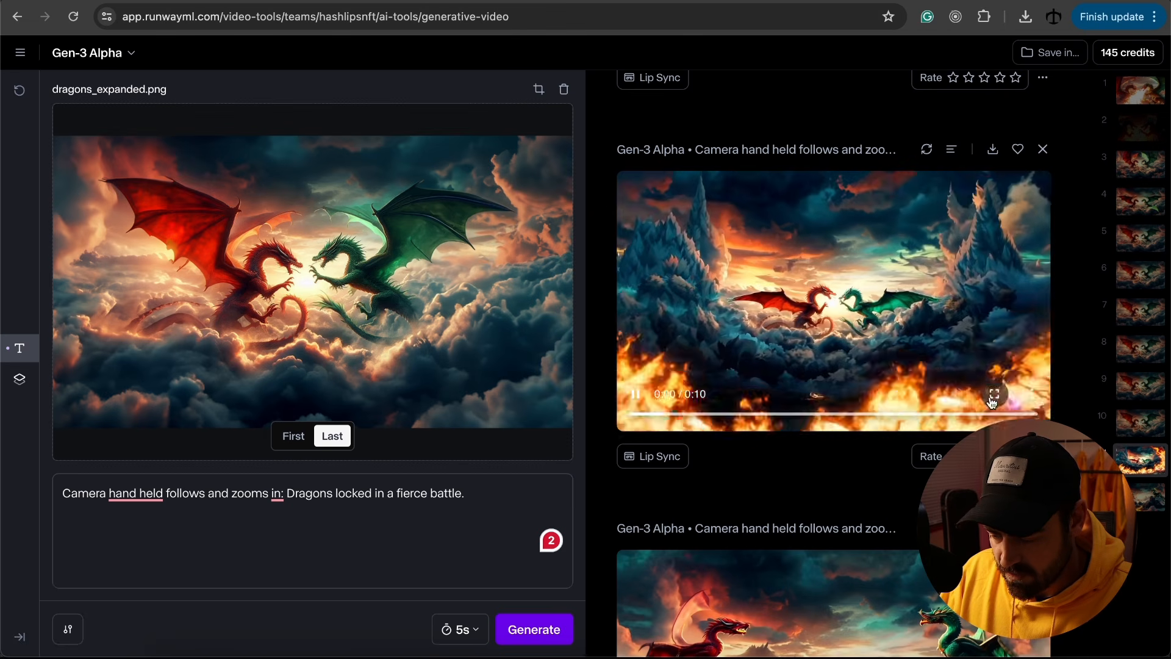
{"action": "left_click", "coordinate": [994, 395]}
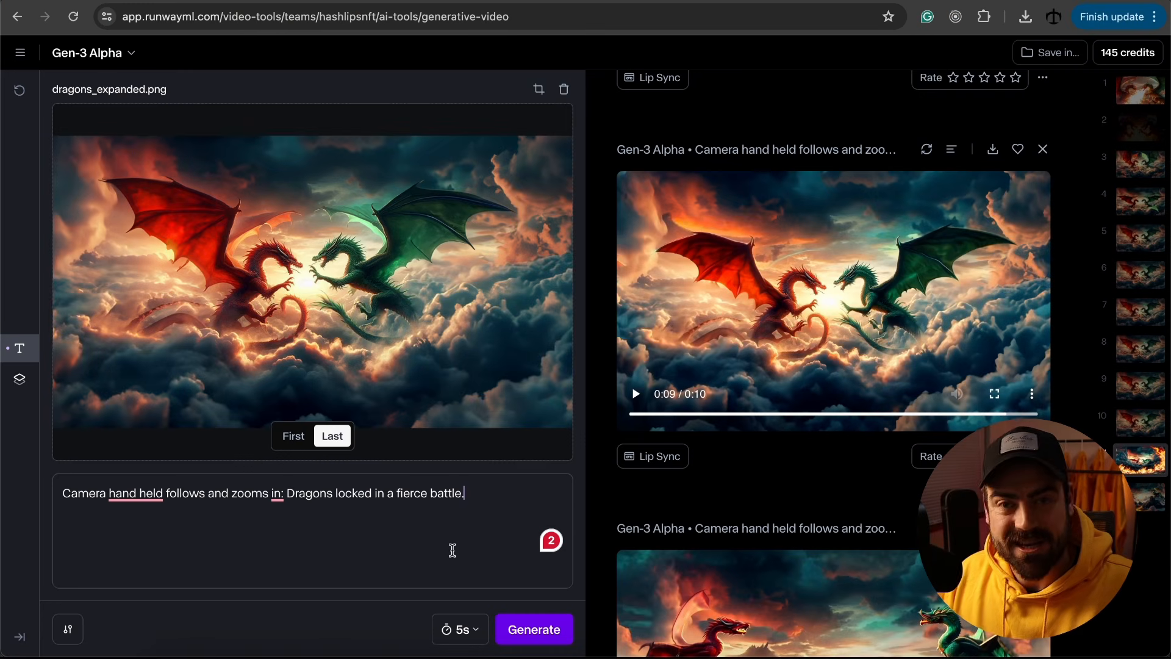
{"action": "scroll", "coordinate": [785, 414], "scroll_direction": "up", "scroll_amount": 2}
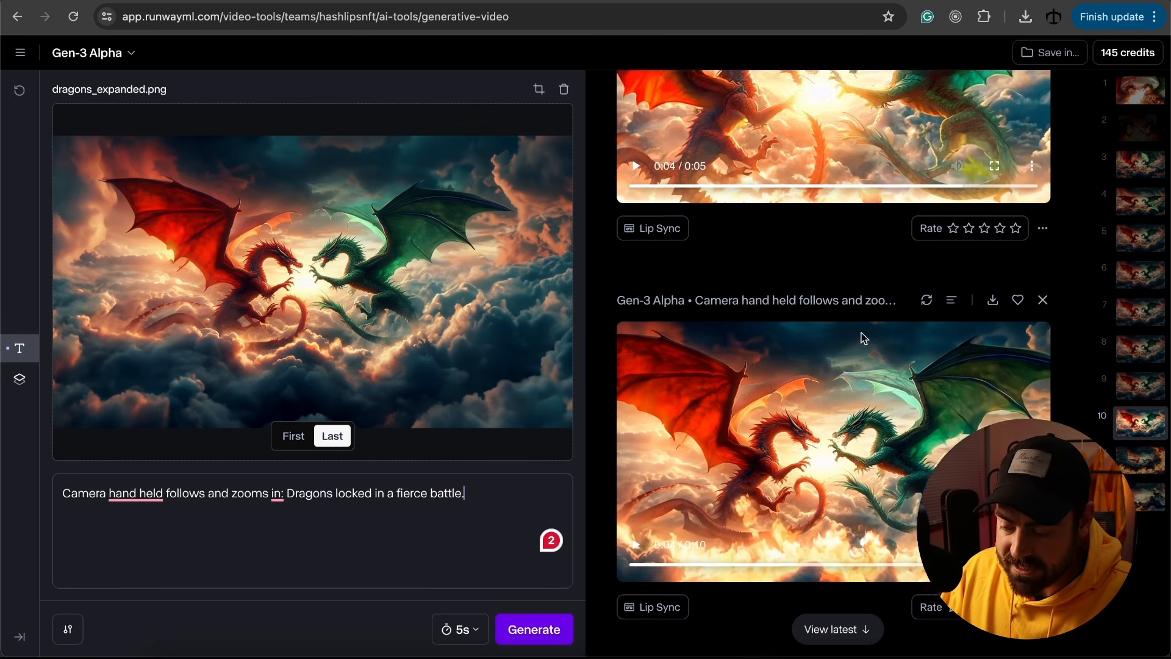
{"action": "scroll", "coordinate": [863, 372], "scroll_direction": "down", "scroll_amount": 1}
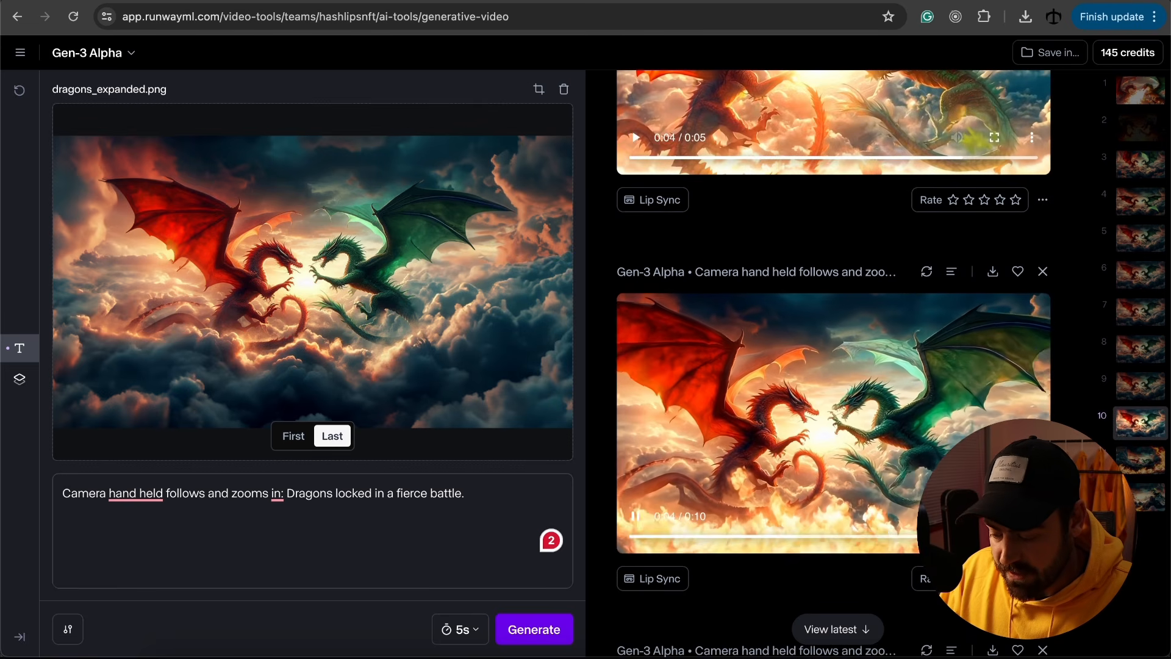